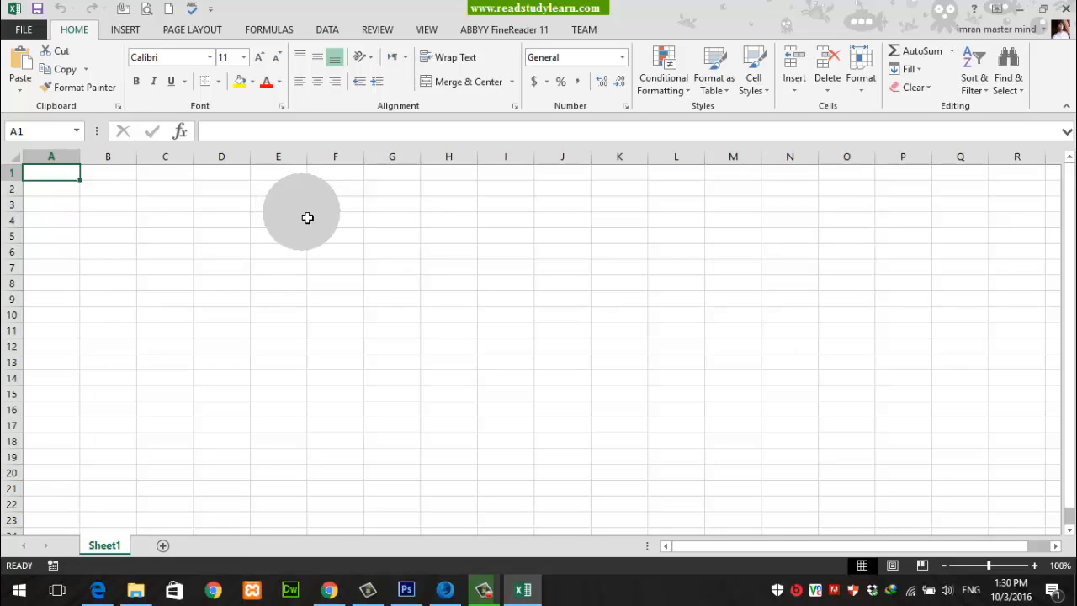
# Step: Search the online templates for a new workbook using "BILLING STATEMENT"
pyautogui.press('F10')
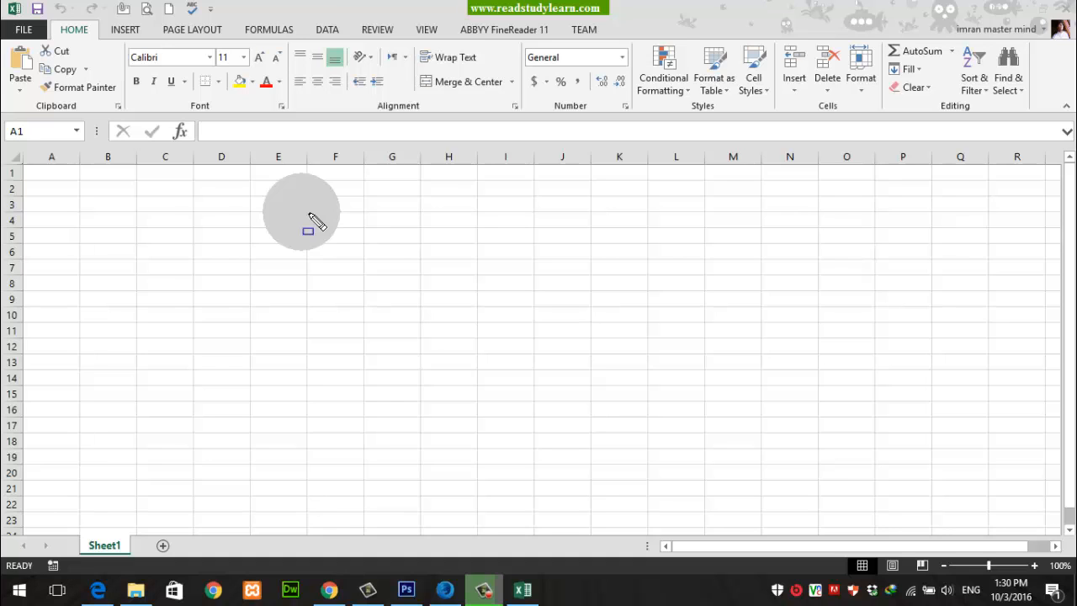
pyautogui.click(29, 33)
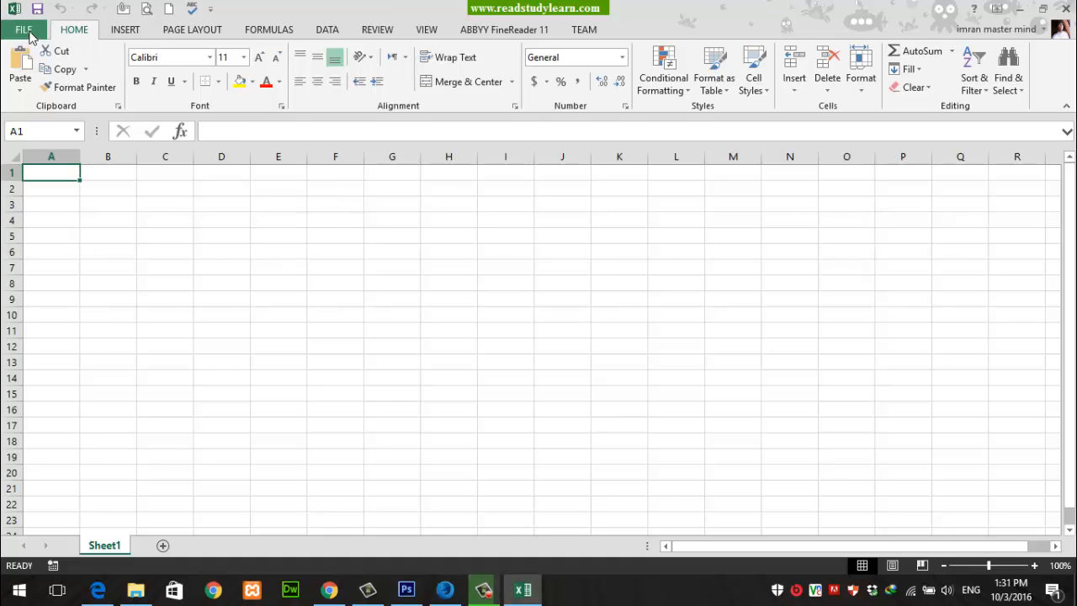
pyautogui.click(29, 33)
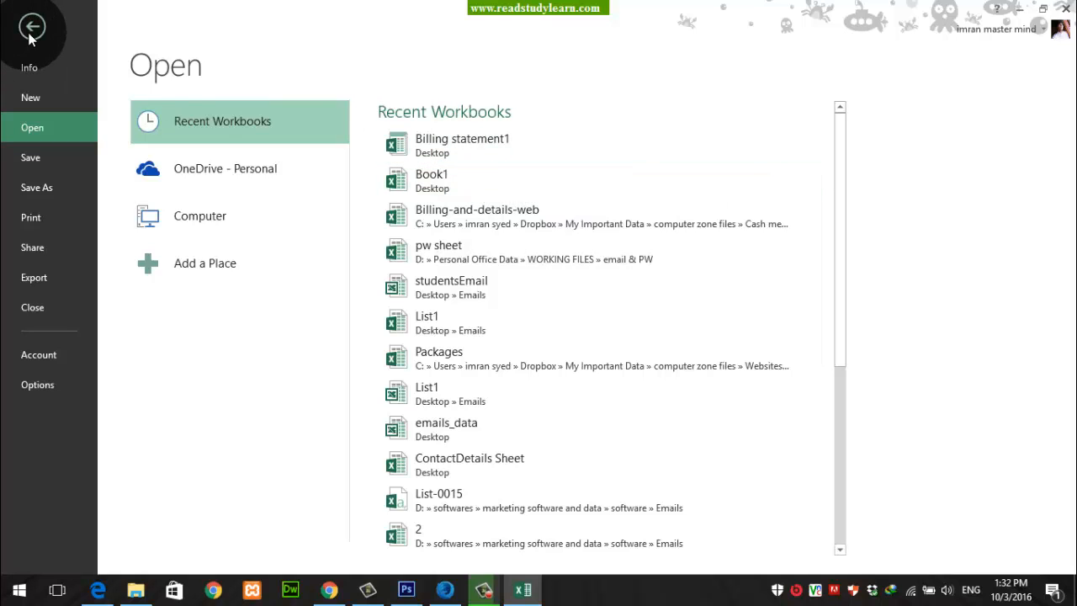
pyautogui.click(30, 97)
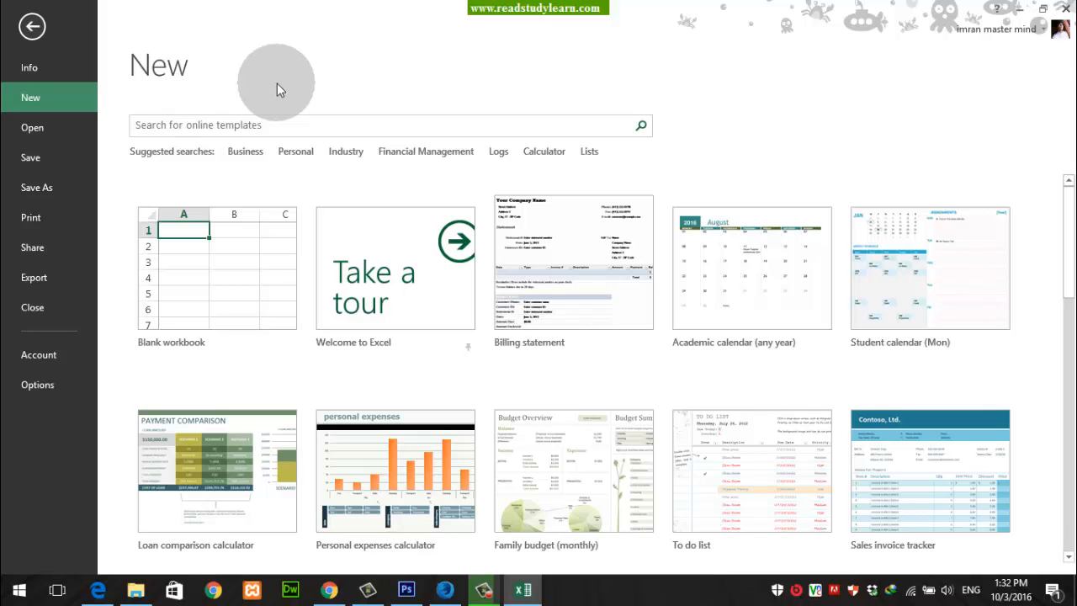
pyautogui.click(234, 130)
pyautogui.write('BIL')
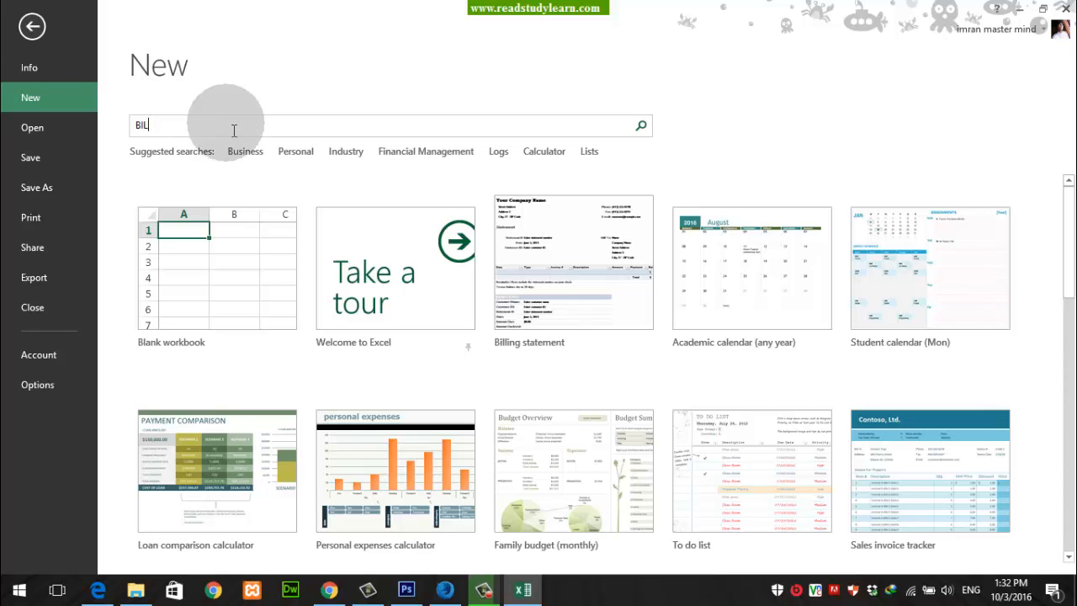
pyautogui.write('LING STATEMENT')
pyautogui.press('Return')
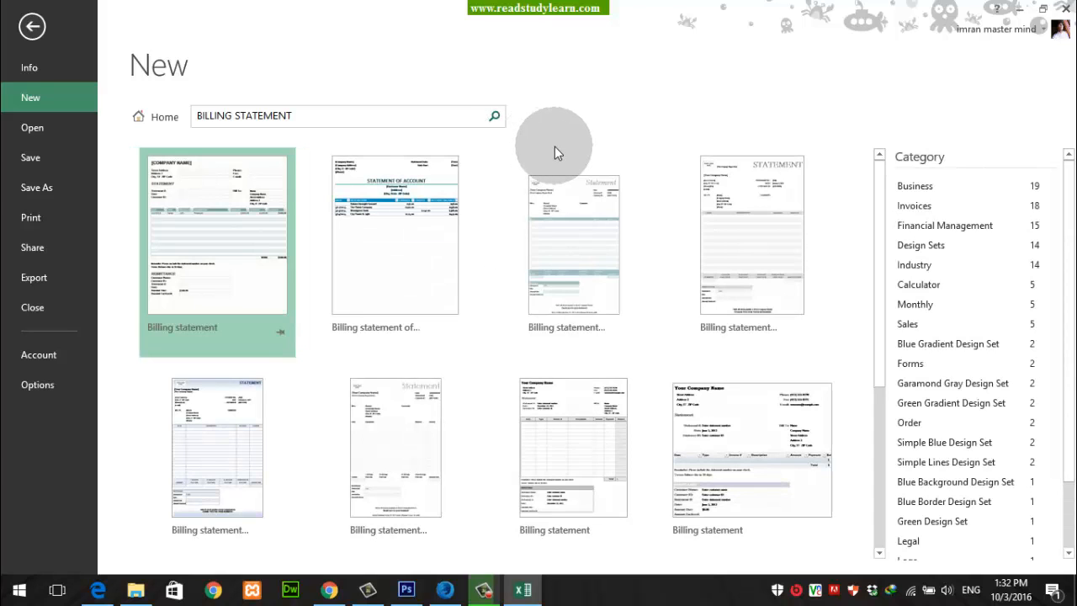
pyautogui.moveTo(197, 117); pyautogui.dragTo(212, 126)
pyautogui.tripleClick(272, 123)
pyautogui.click(301, 123)
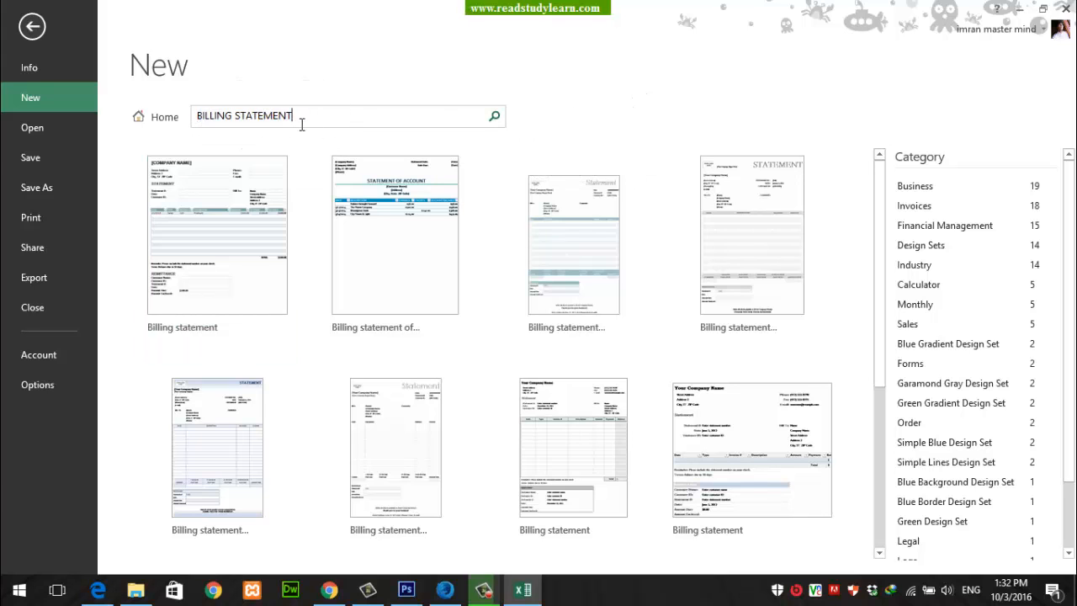
# Step: Create a workbook from the detailed Billing statement template that has business and client fields and an invoice tracking table
pyautogui.scroll(-3, 852, 224)
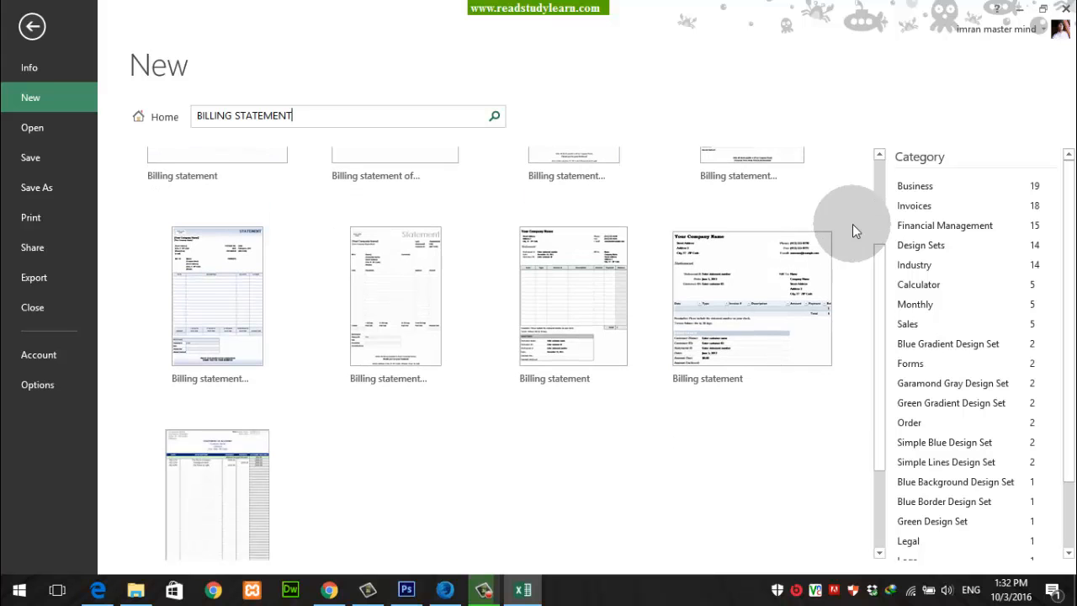
pyautogui.click(750, 283)
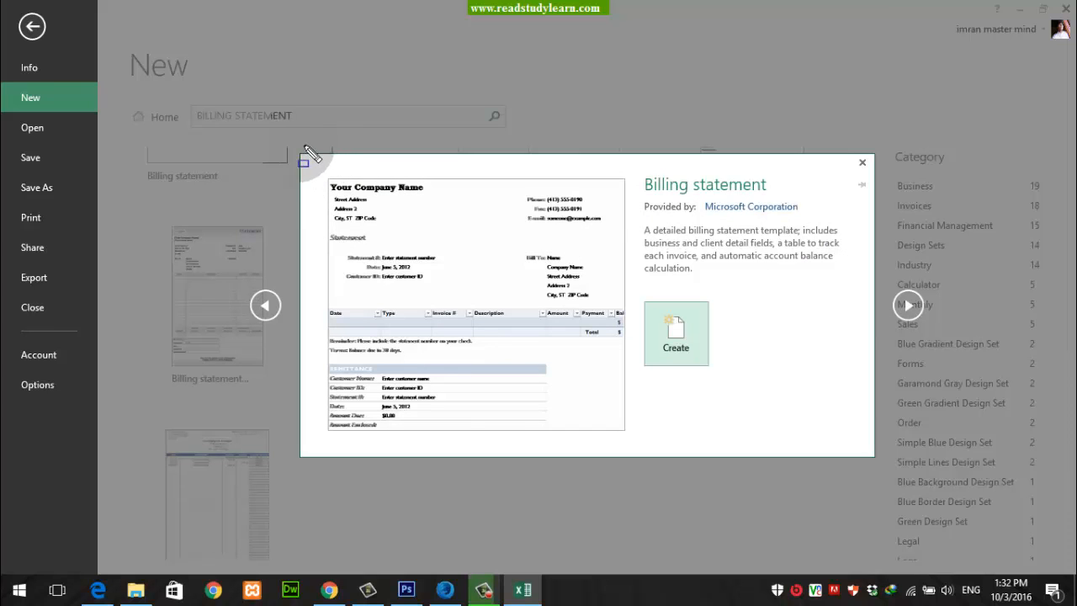
pyautogui.moveTo(291, 144)
pyautogui.mouseDown()
pyautogui.moveTo(480, 337)
pyautogui.moveTo(896, 473)
pyautogui.mouseUp()
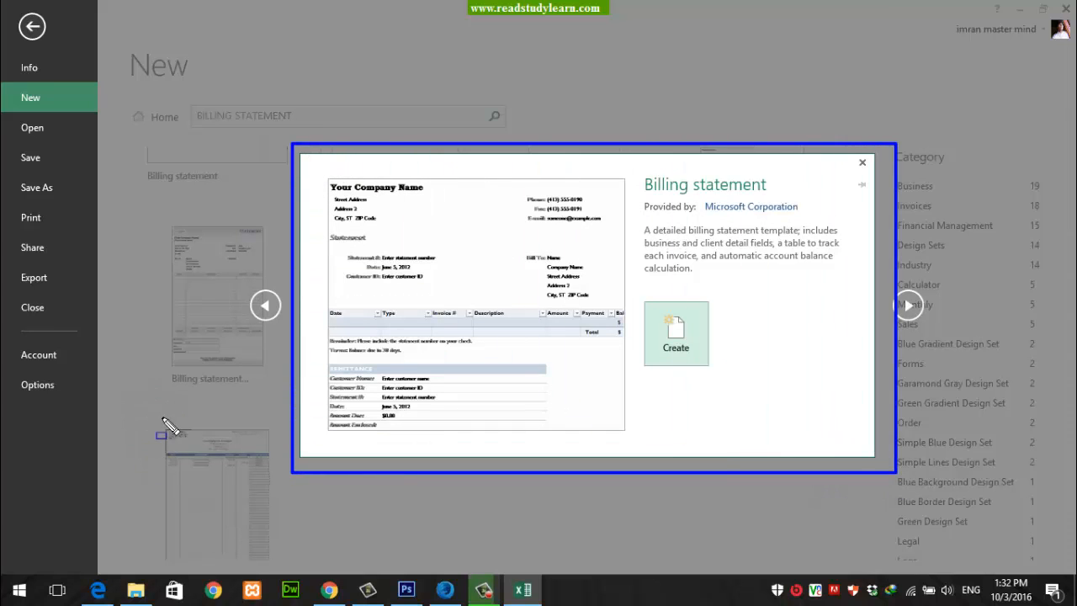
pyautogui.press('Escape')
pyautogui.click(677, 344)
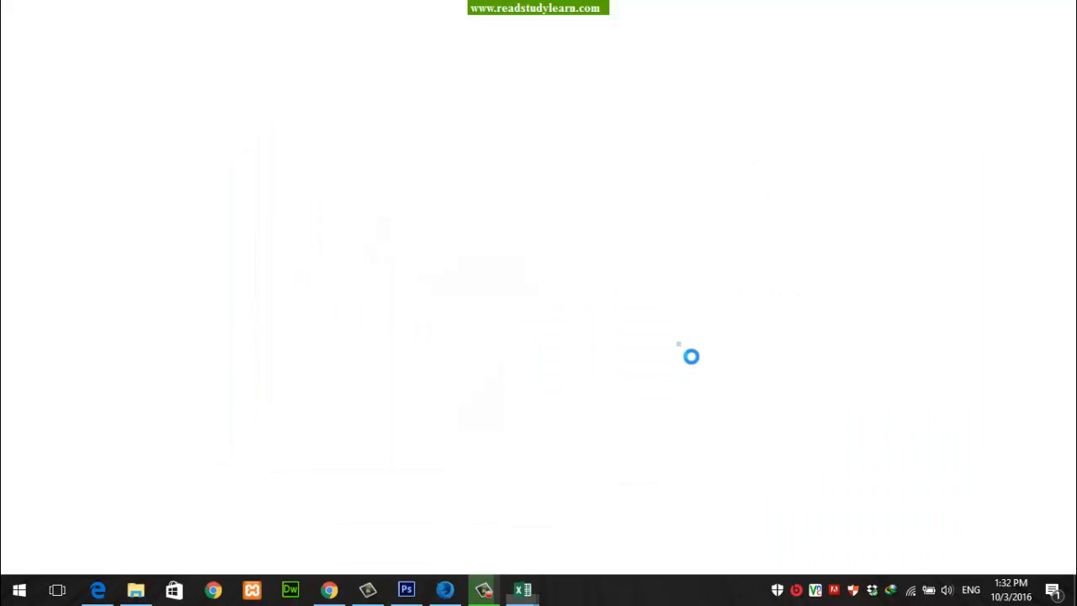
# Step: Look over the new billing statement and replace the company name placeholder in B1 with ABC
pyautogui.scroll(-3, 684, 353)
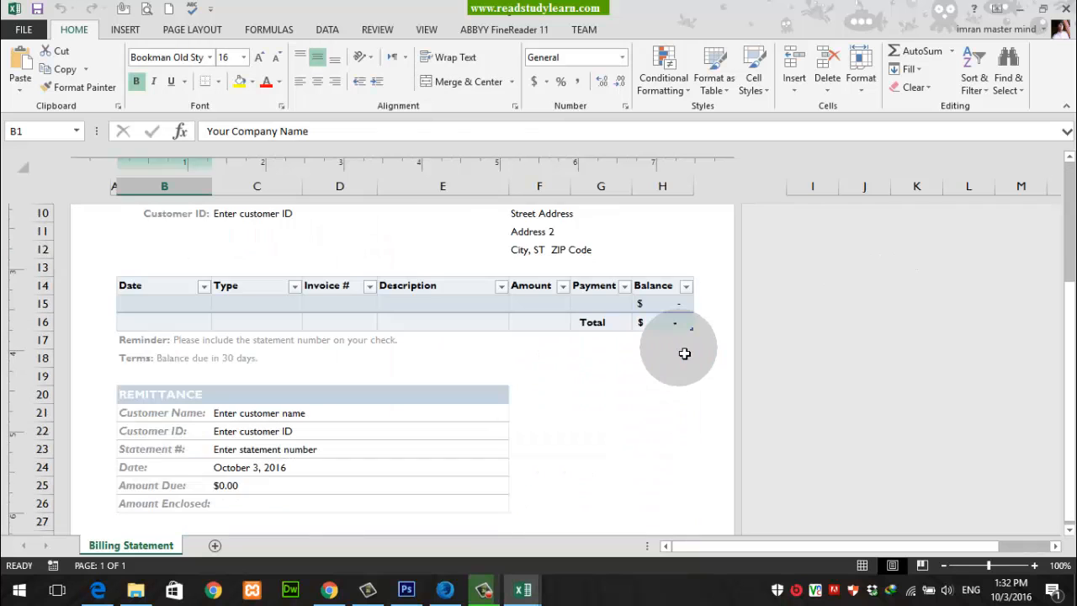
pyautogui.scroll(-4, 684, 353)
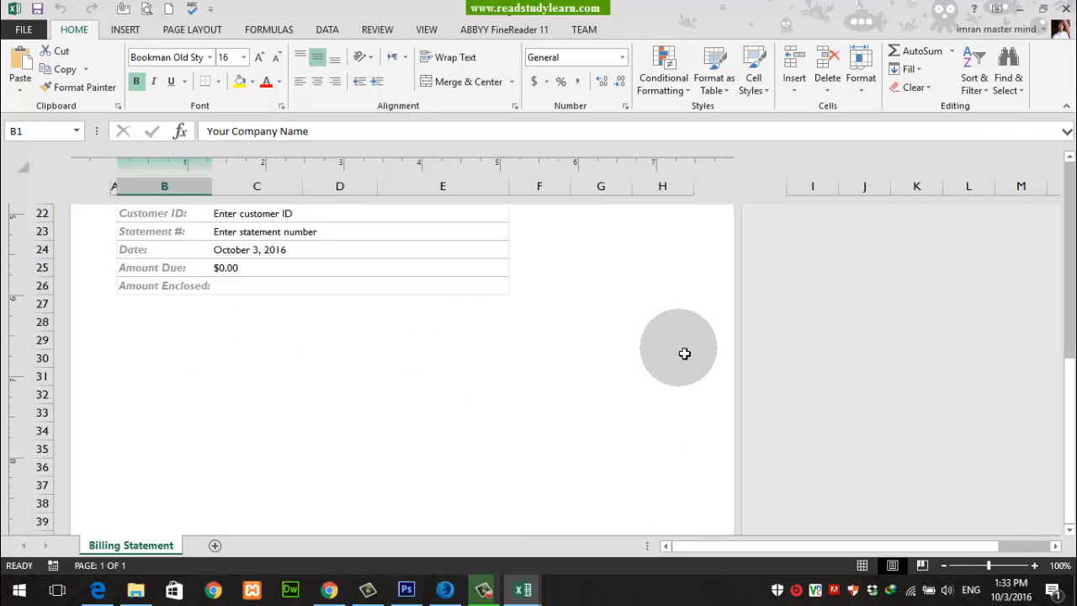
pyautogui.scroll(7, 684, 353)
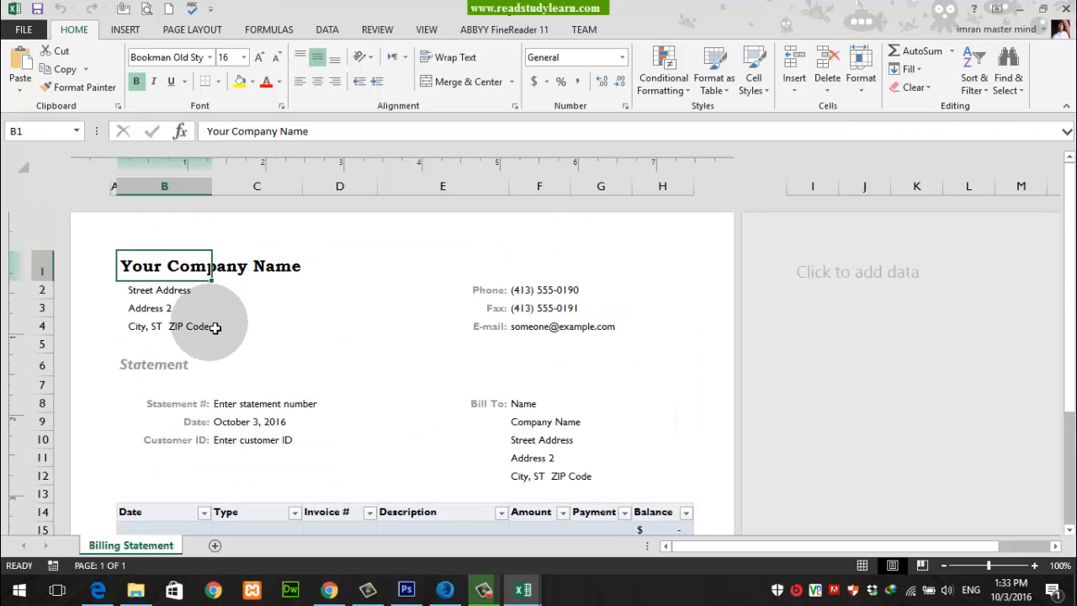
pyautogui.scroll(-1, 623, 354)
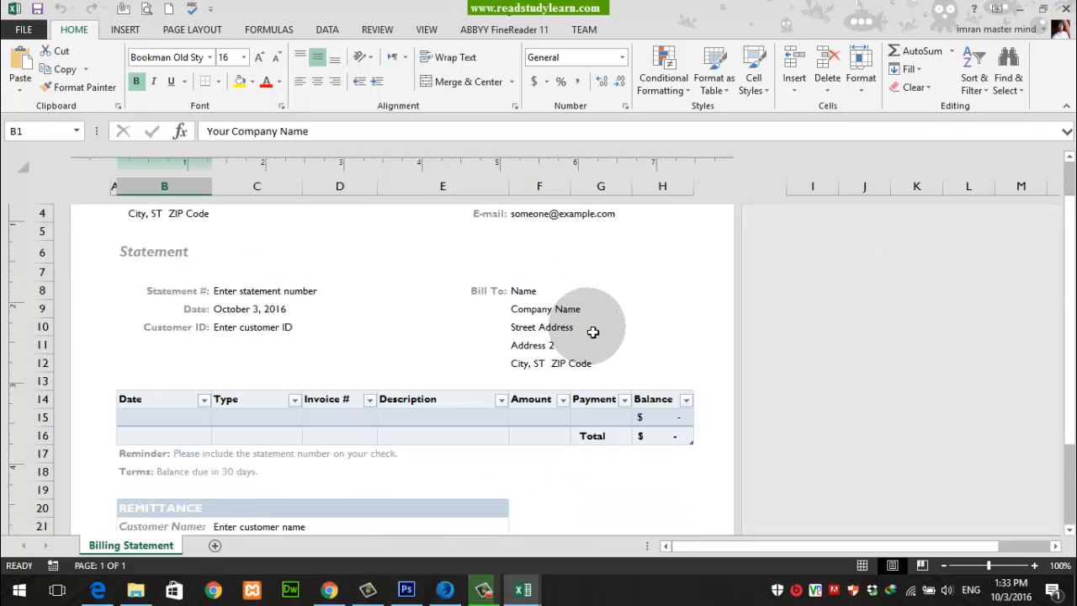
pyautogui.scroll(1, 543, 373)
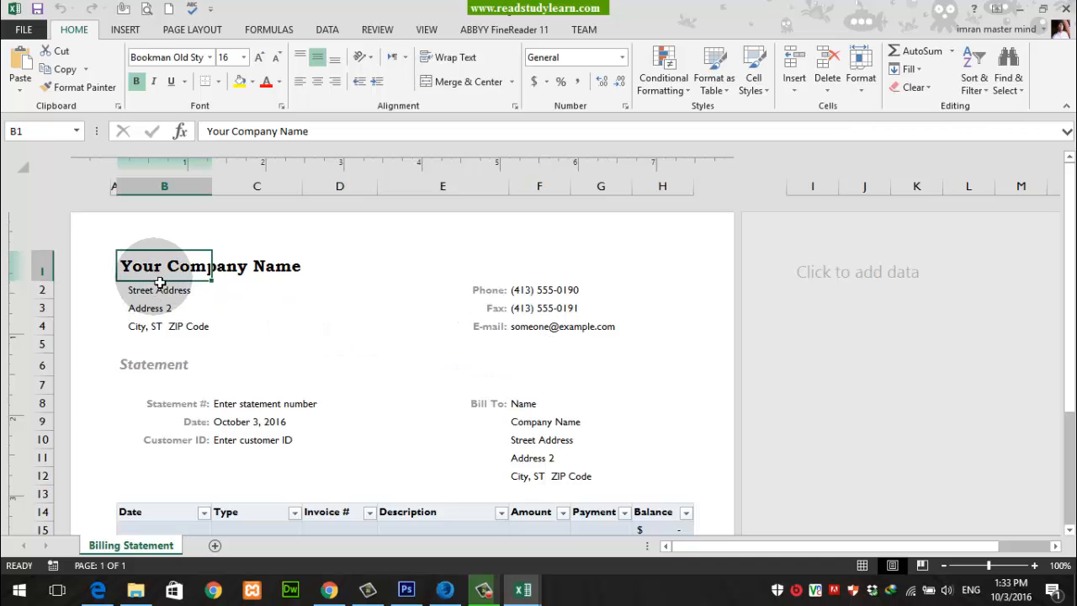
pyautogui.write('ABC')
pyautogui.press('Return')
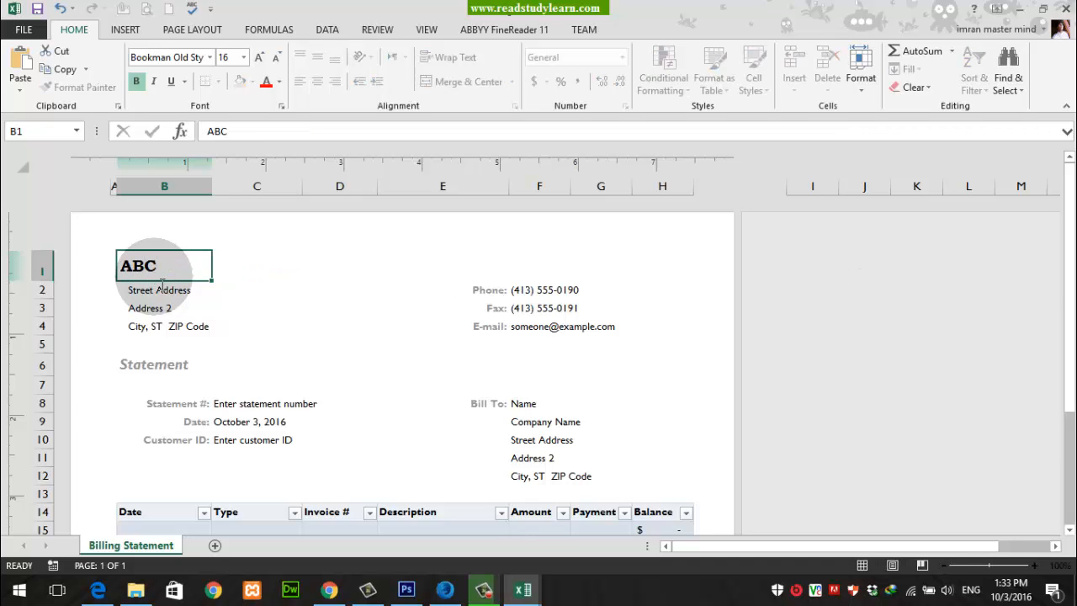
# Step: Fill in the company's street address in C2, beside the Street Address label
pyautogui.press('Right')
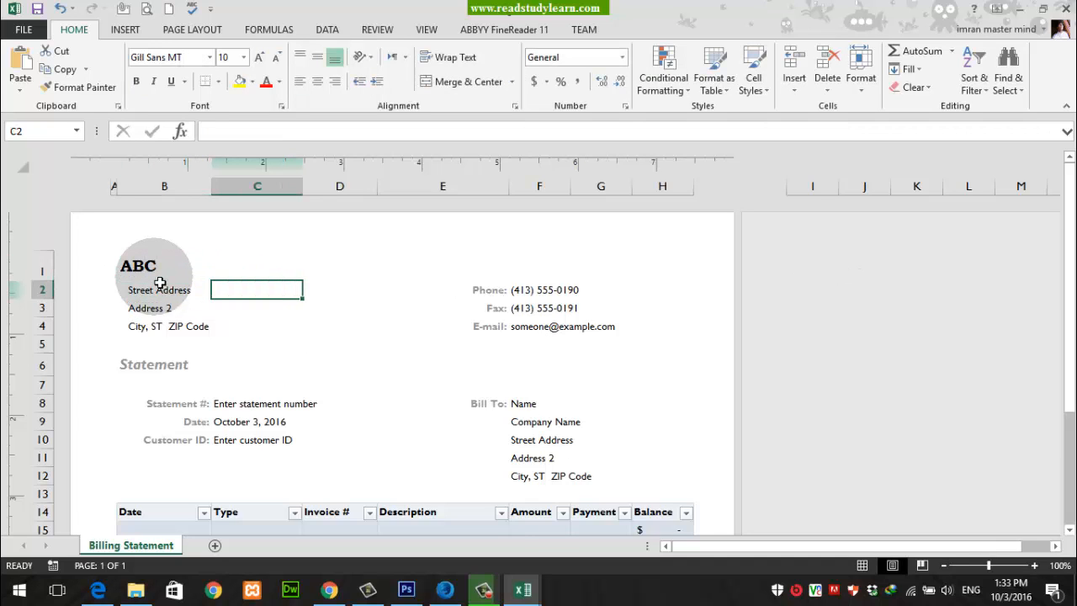
pyautogui.write('North N')
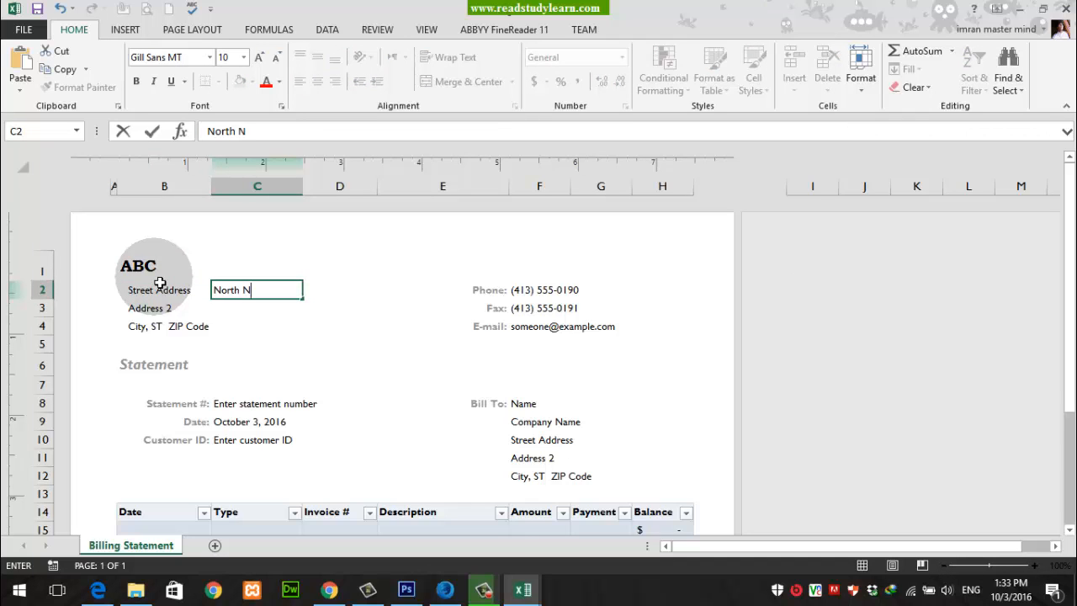
pyautogui.write('azimabad')
pyautogui.press('Right')
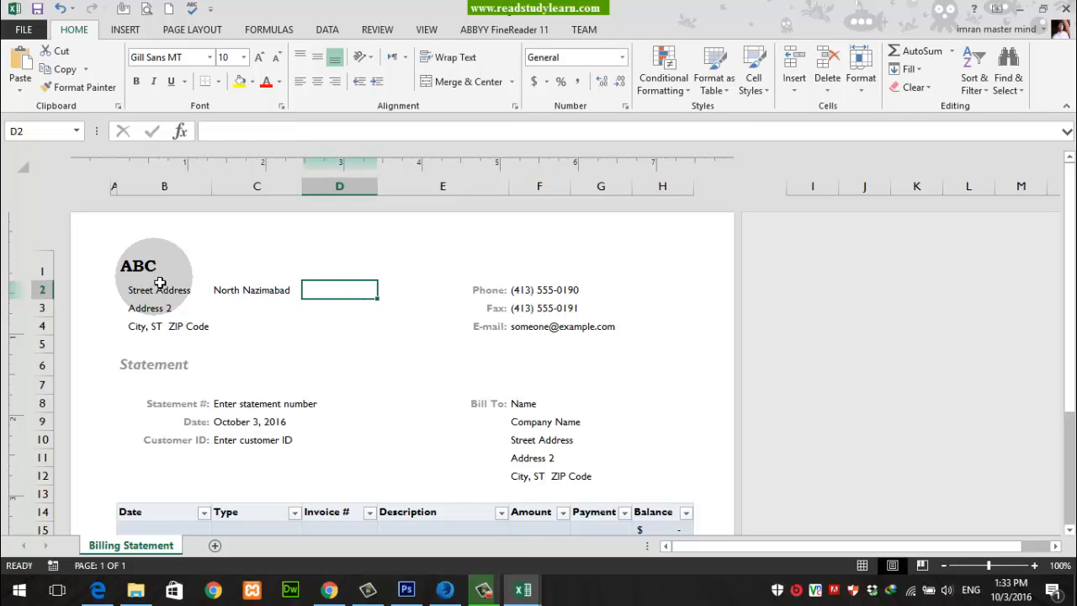
# Step: Fill in the company's city and ZIP code in C4, beside the City, ST ZIP Code label
pyautogui.press('Left')
pyautogui.press('Down')
pyautogui.press('Down')
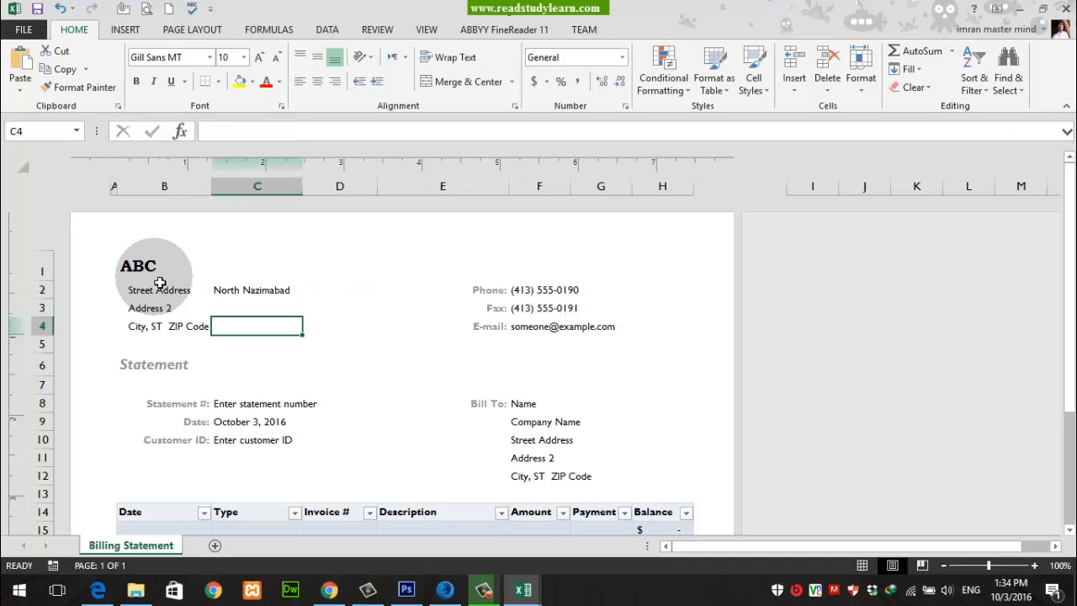
pyautogui.write('Karachi ')
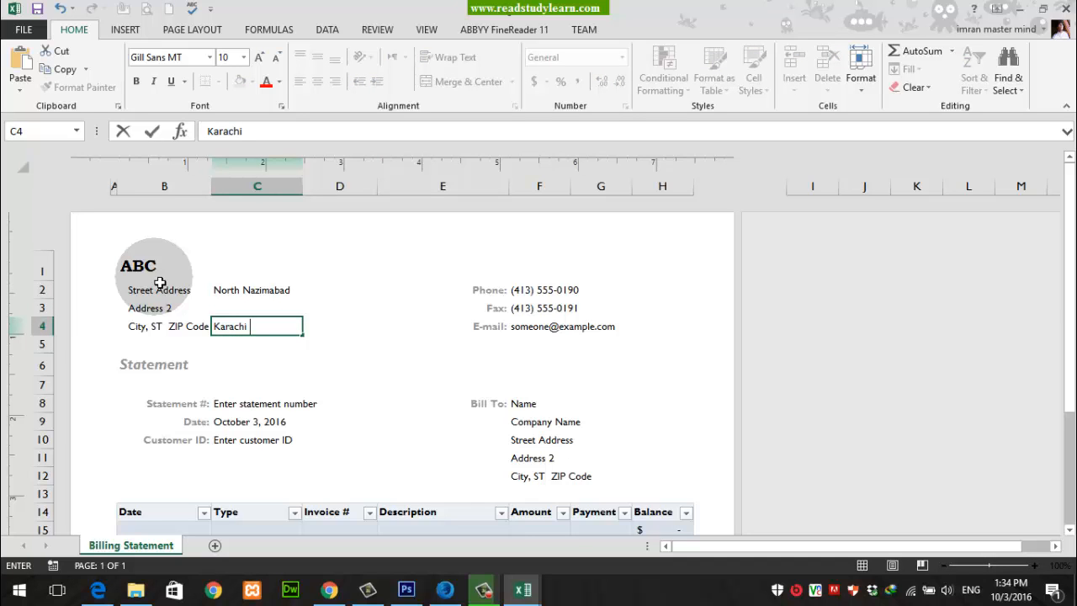
pyautogui.write('74800')
pyautogui.press('Right')
pyautogui.press('Right')
pyautogui.press('Right')
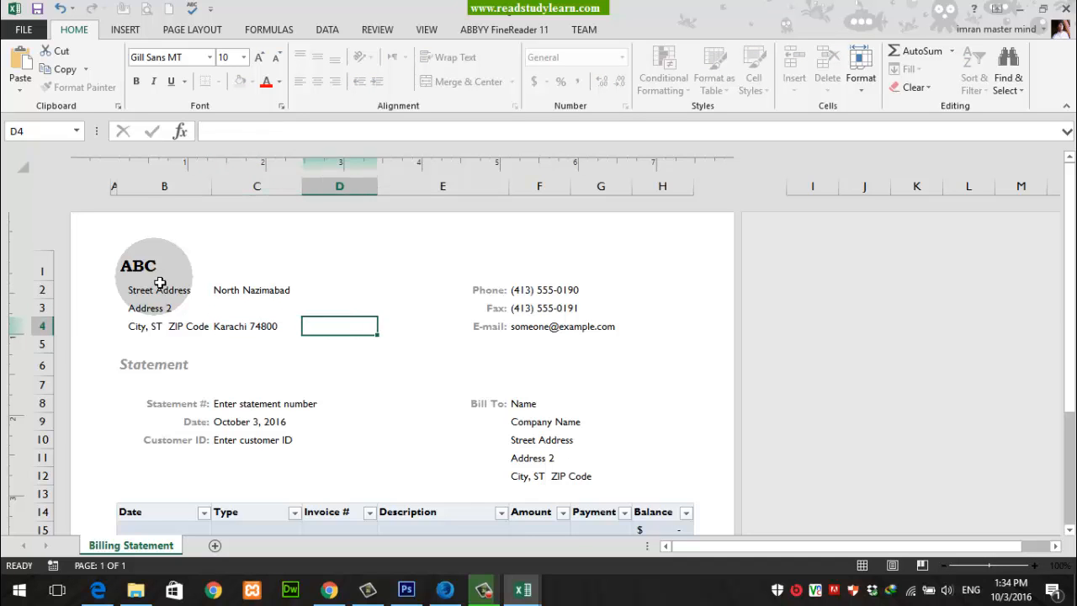
pyautogui.press('Left')
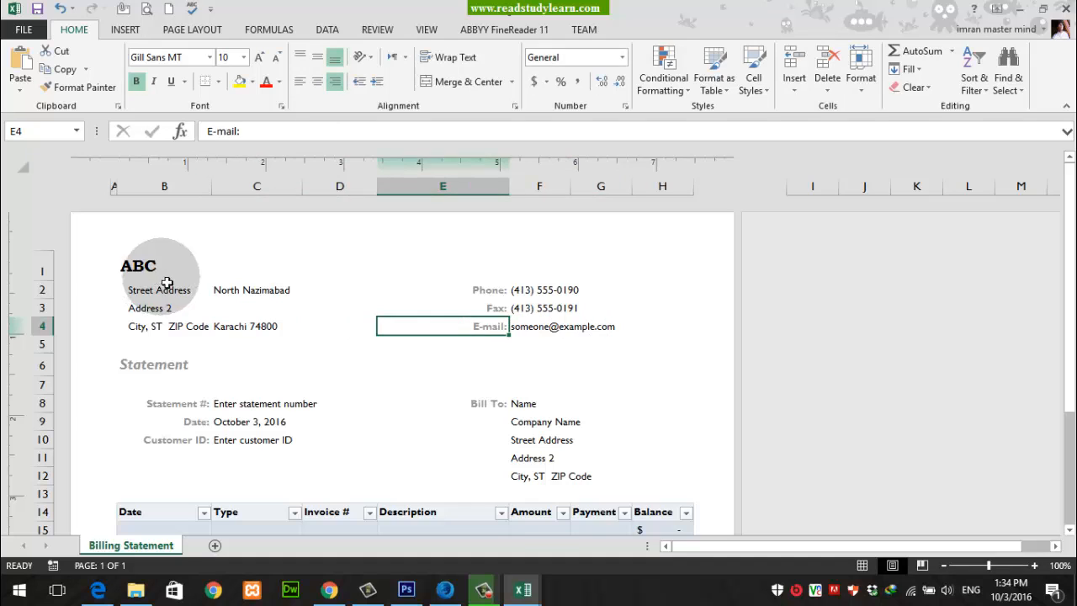
# Step: Make the address labels in B2:B4 bold
pyautogui.click(248, 329)
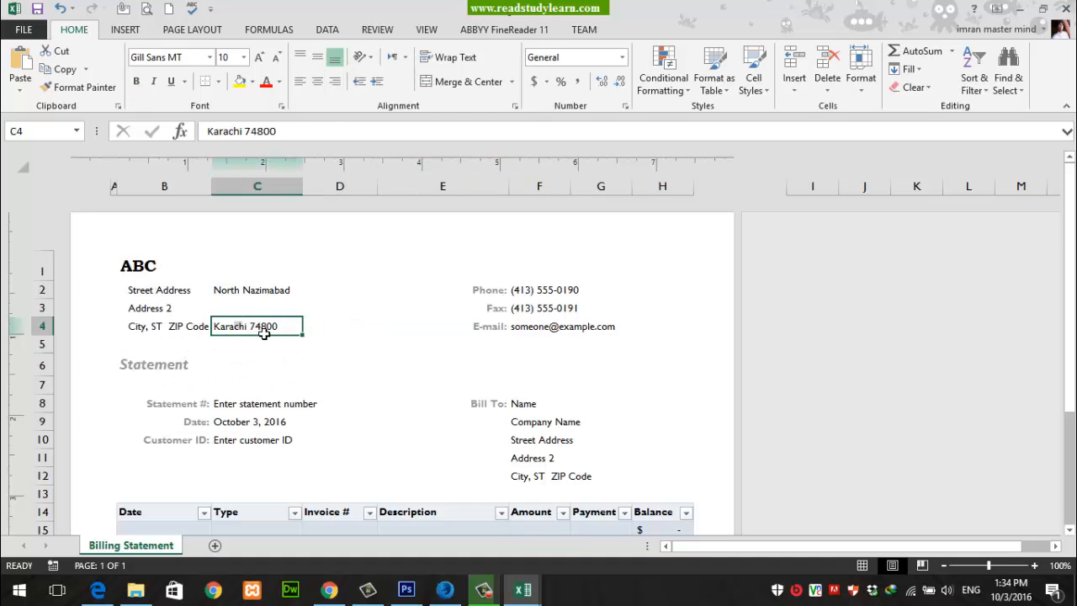
pyautogui.click(141, 331)
pyautogui.moveTo(149, 289); pyautogui.dragTo(148, 328)
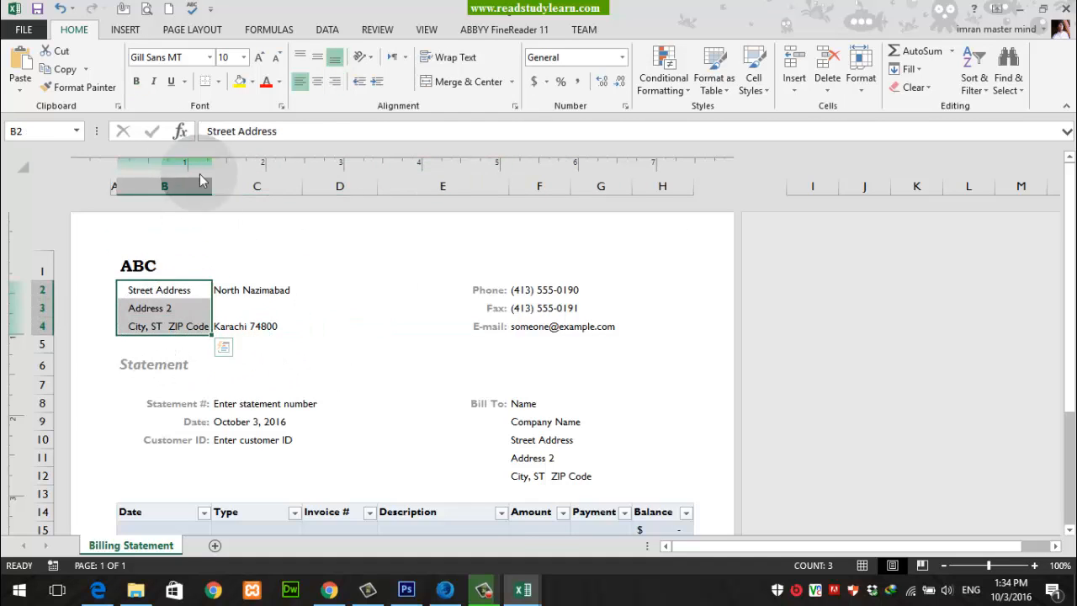
pyautogui.click(133, 81)
pyautogui.moveTo(248, 293); pyautogui.dragTo(252, 344)
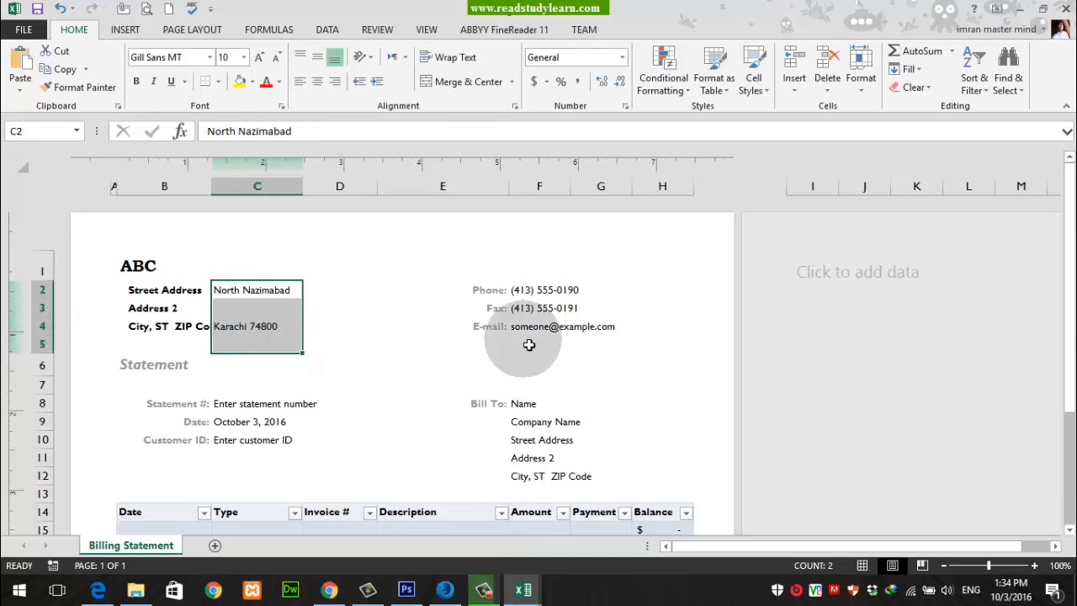
# Step: Change the font color of the Phone, Fax and E-mail labels in E2:E4 to black, with the text in bold
pyautogui.moveTo(484, 291); pyautogui.dragTo(480, 326)
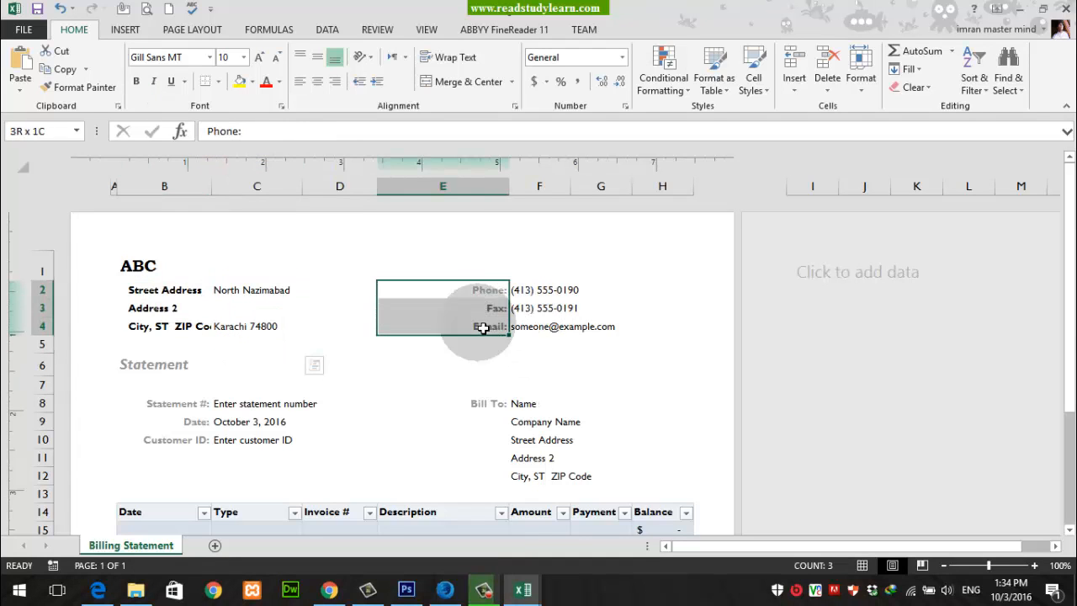
pyautogui.click(136, 82)
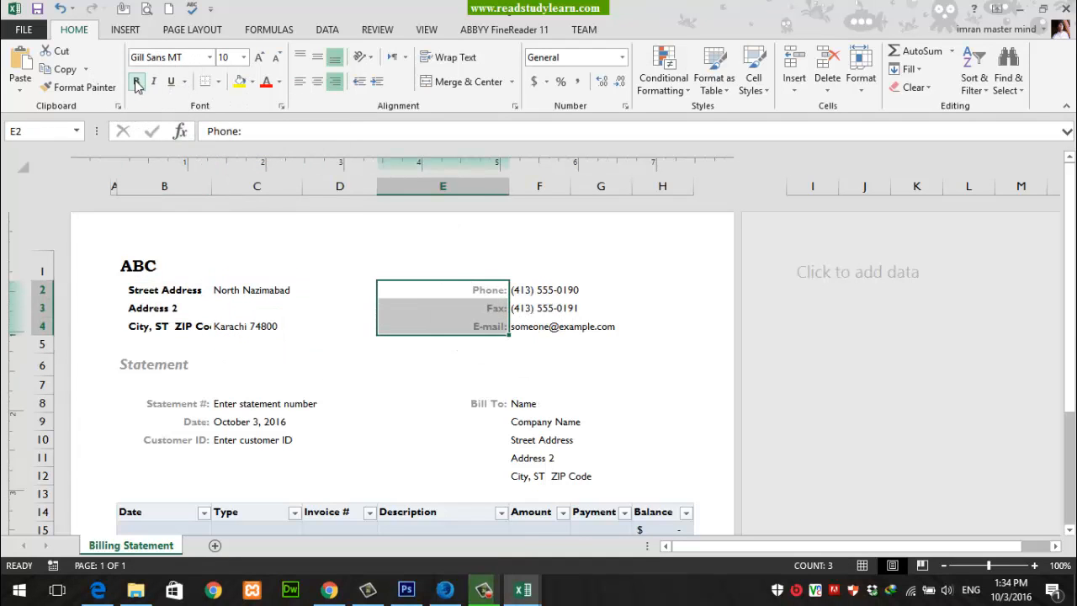
pyautogui.click(279, 81)
pyautogui.click(282, 118)
pyautogui.click(622, 387)
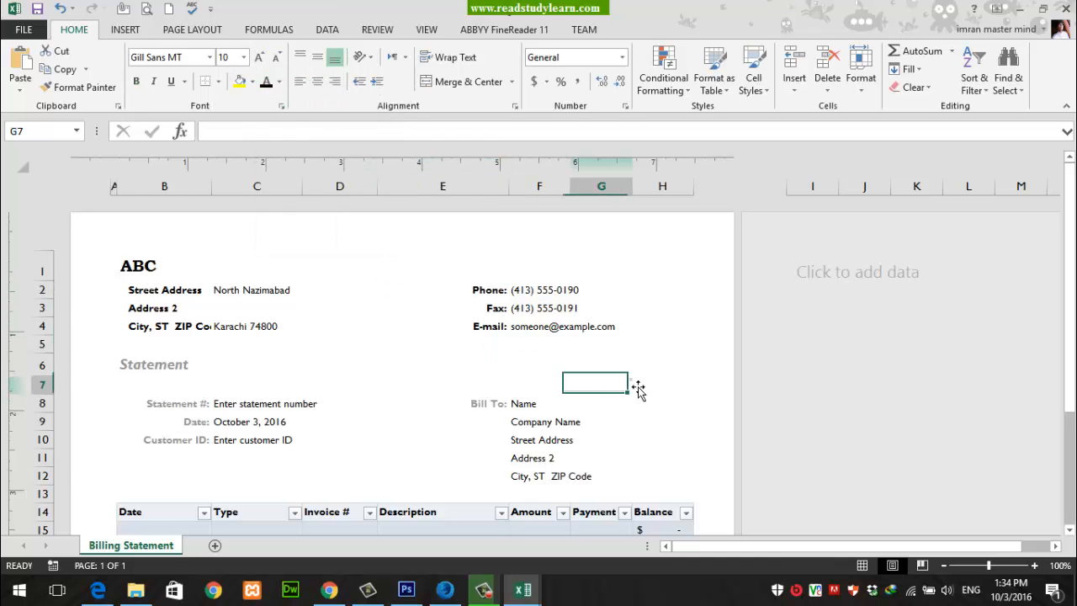
# Step: Try entering 00001 as the statement number in C8
pyautogui.scroll(-1, 542, 376)
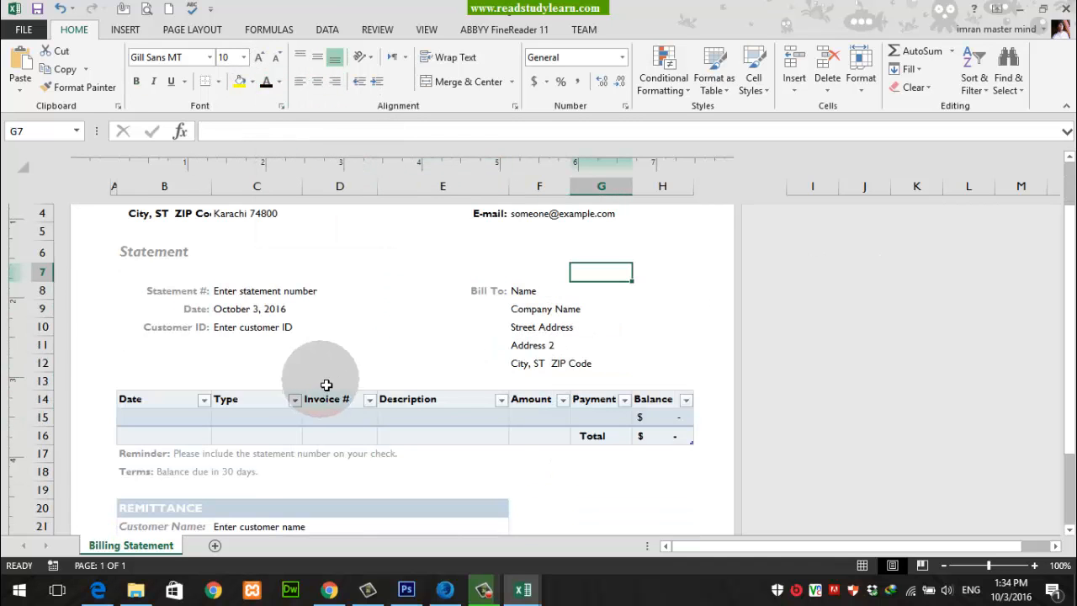
pyautogui.click(249, 292)
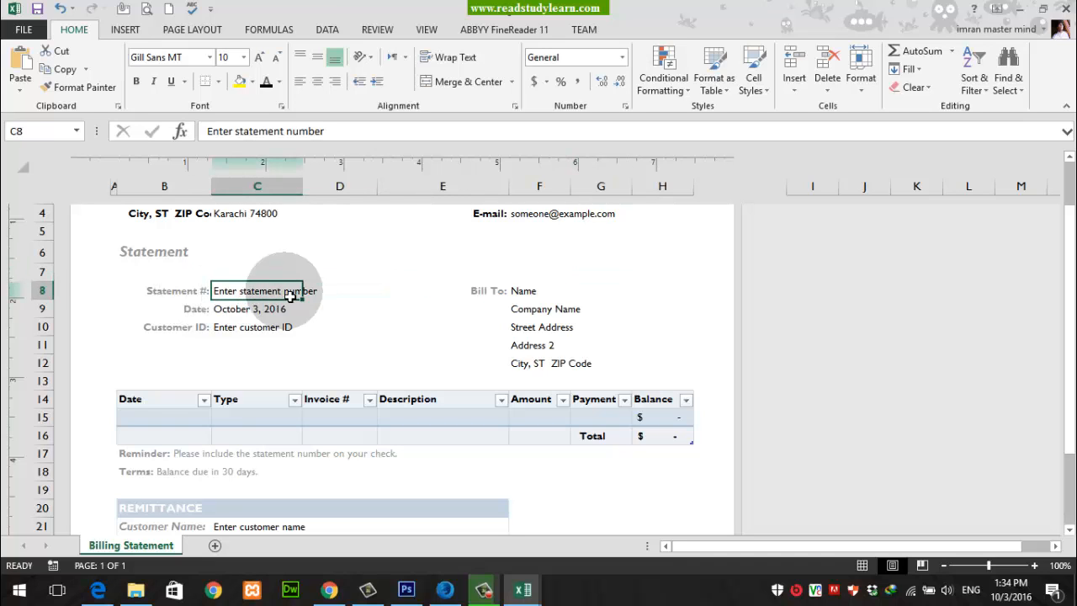
pyautogui.write('00001')
pyautogui.press('Return')
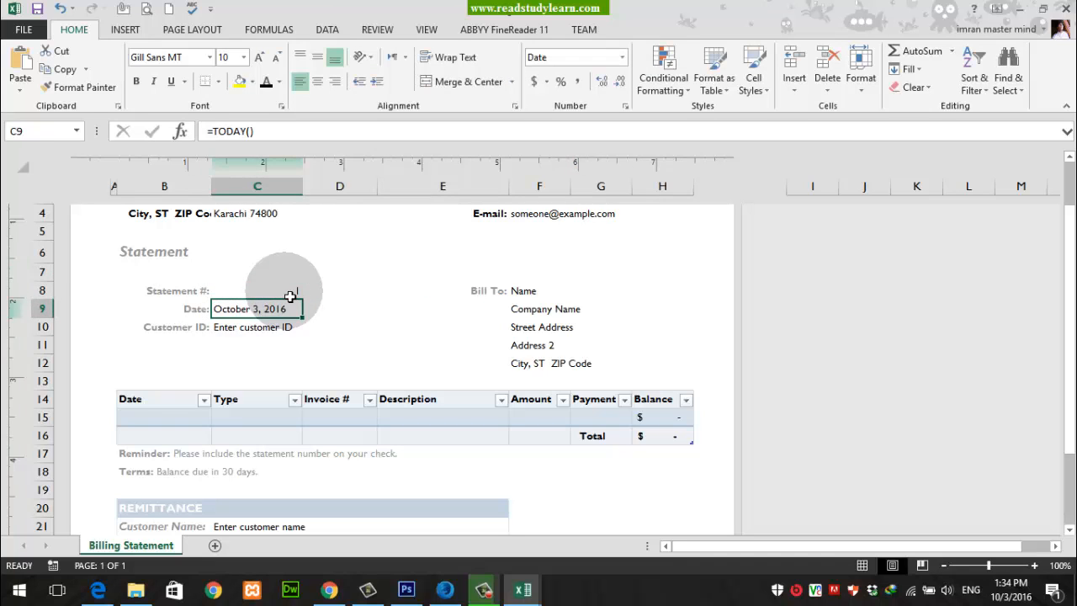
# Step: Set the statement number in C8 to 100001
pyautogui.click(289, 295)
pyautogui.write('100001')
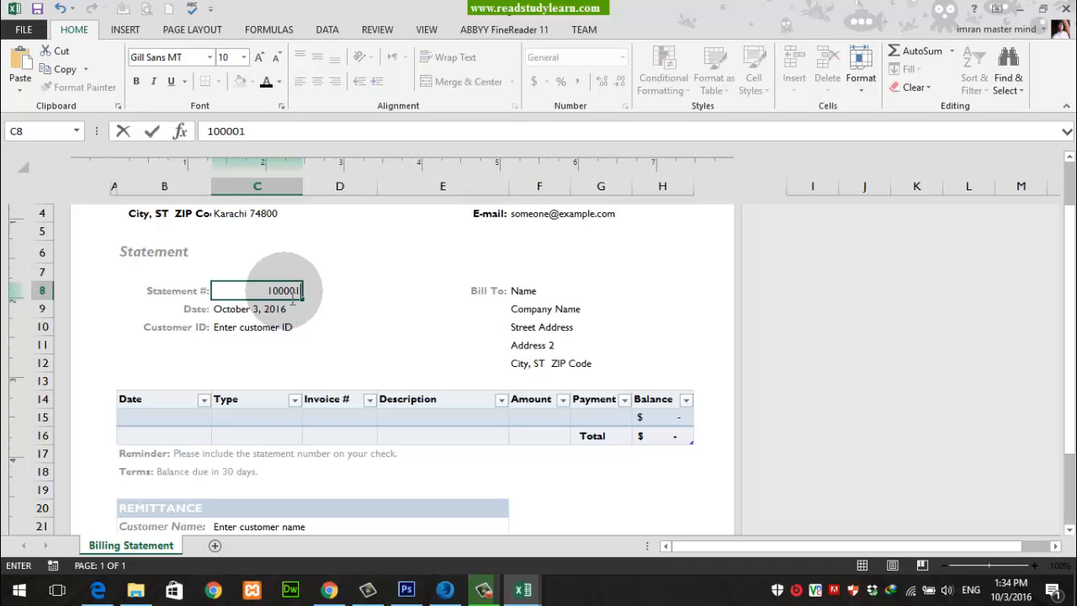
pyautogui.press('Return')
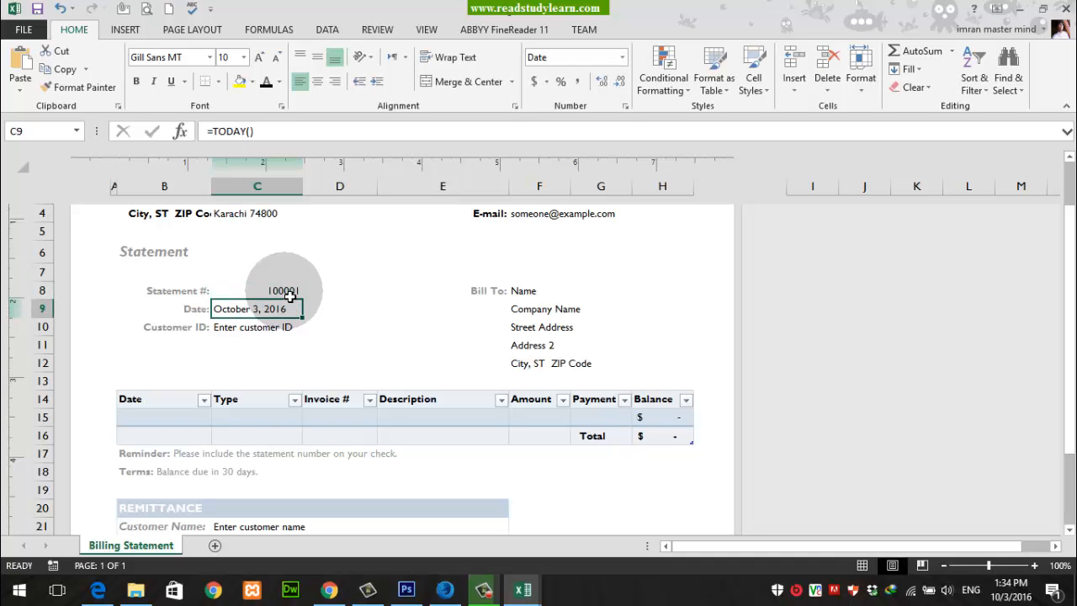
# Step: Enter the customer ID in C10 of the statement section
pyautogui.press('Return')
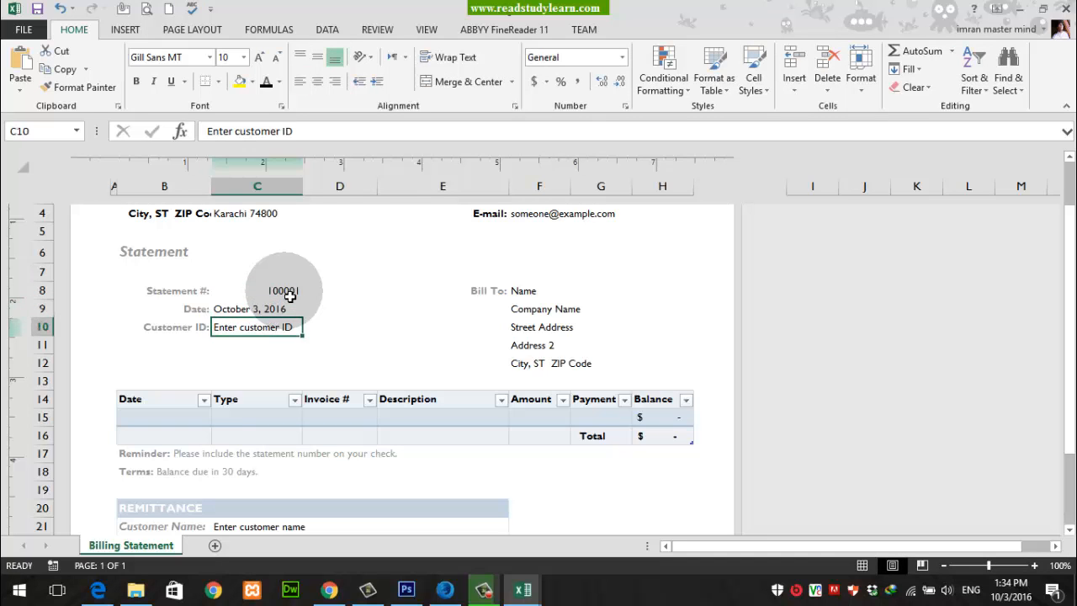
pyautogui.write('012a')
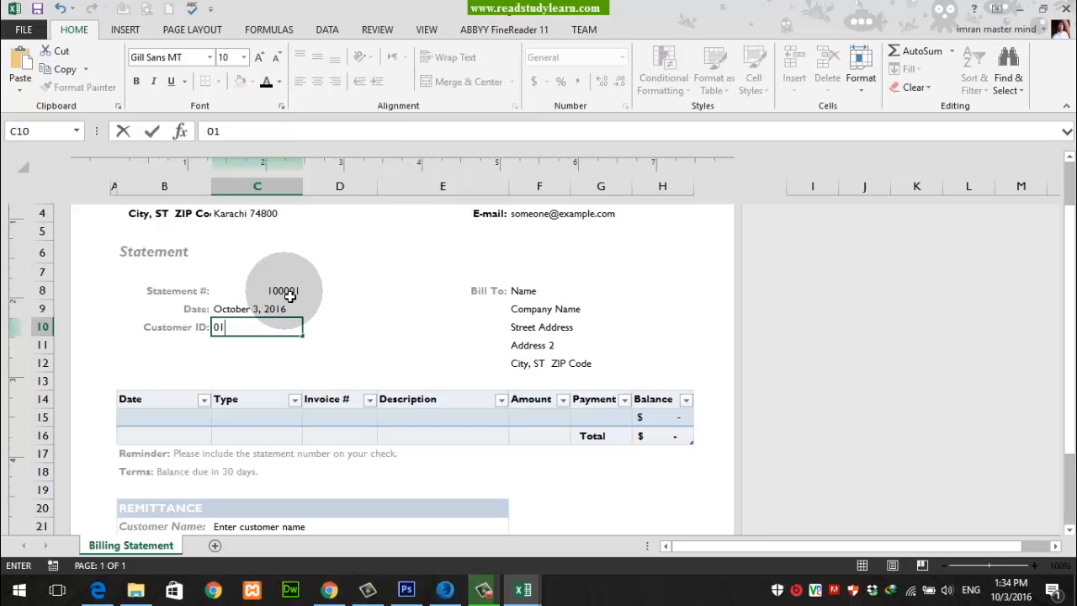
pyautogui.press('Tab')
# Step: Fill in the customer's name in F8 and ABC as the company name in F9 under Bill To
pyautogui.press('Up')
pyautogui.press('Up')
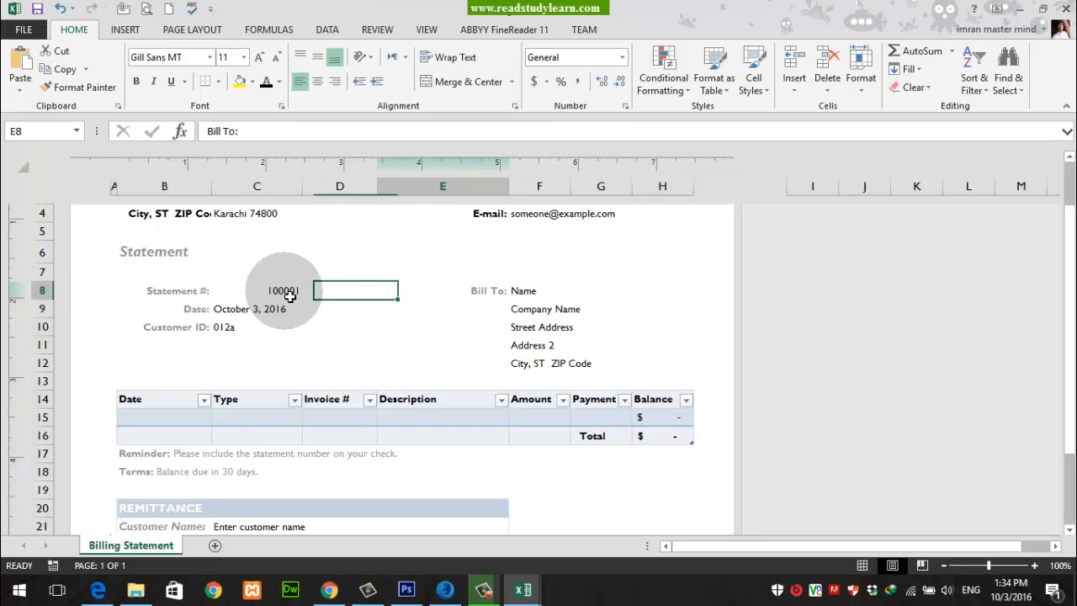
pyautogui.press('Right')
pyautogui.press('Right')
pyautogui.press('Left')
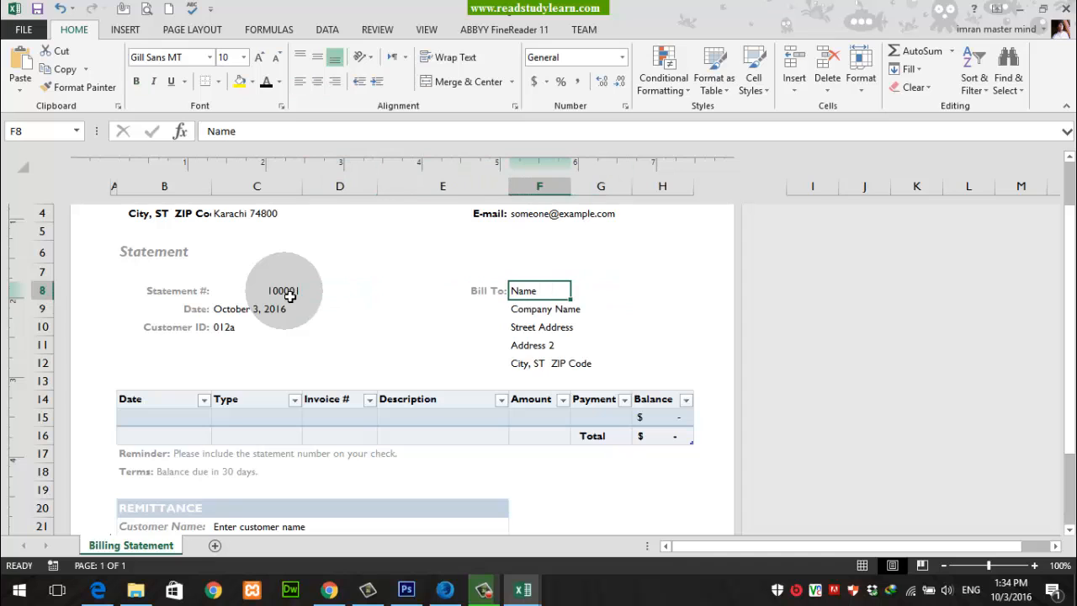
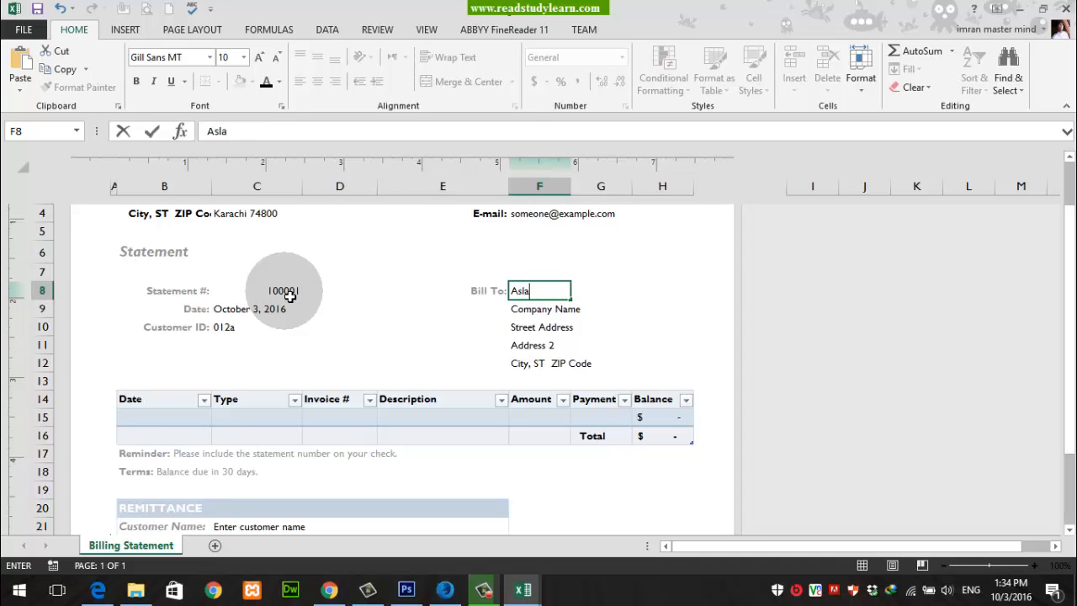
pyautogui.press('Return')
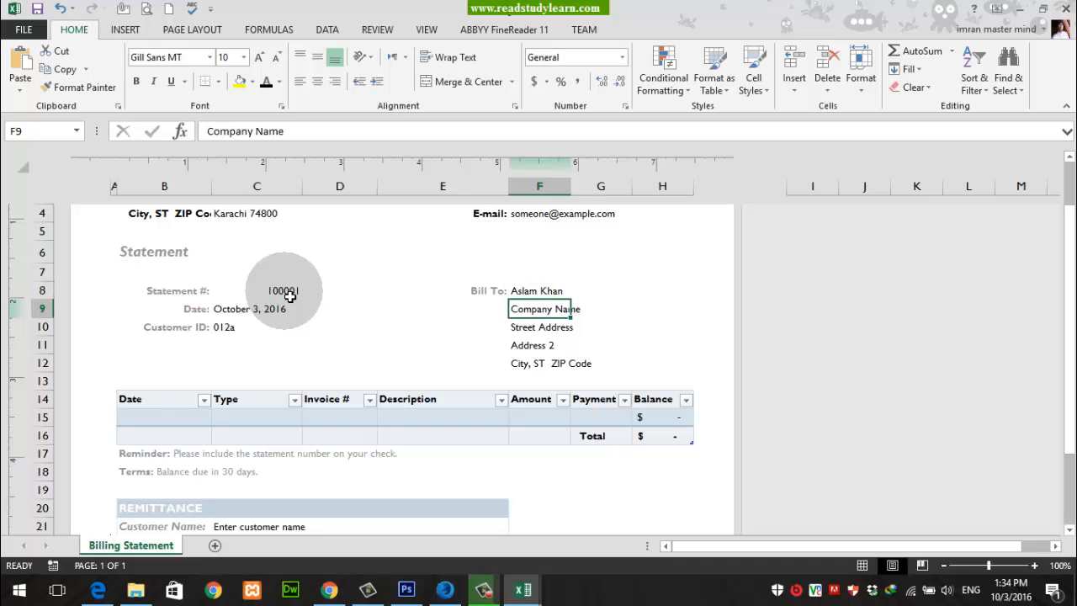
pyautogui.write('ABC')
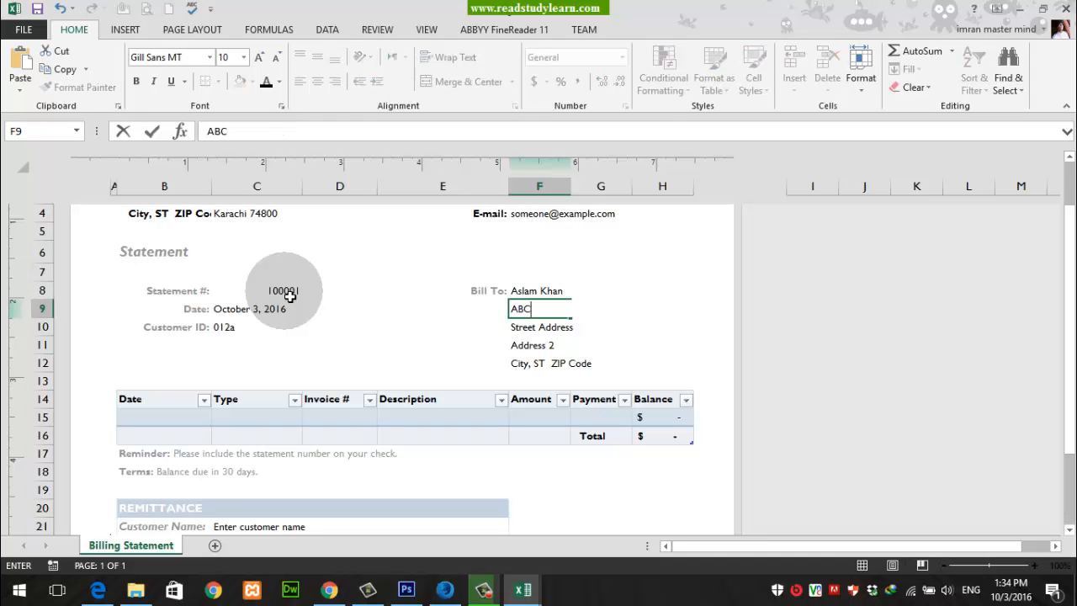
pyautogui.press('Return')
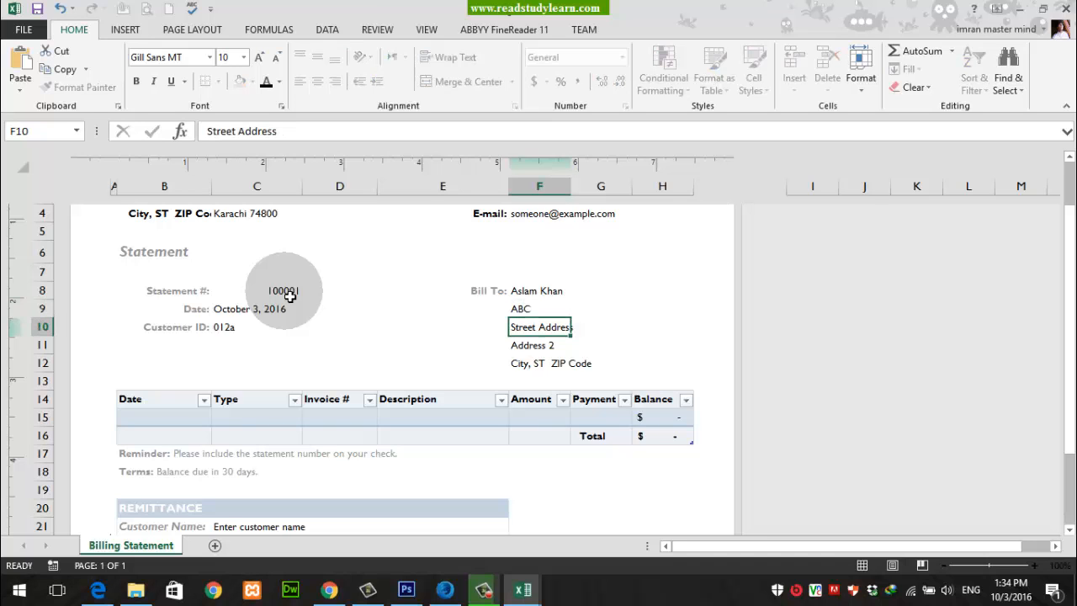
# Step: Replace the Bill To street, second address and city placeholders in F10:F12 with a hyphen each
pyautogui.write('no-')
pyautogui.press('Return')
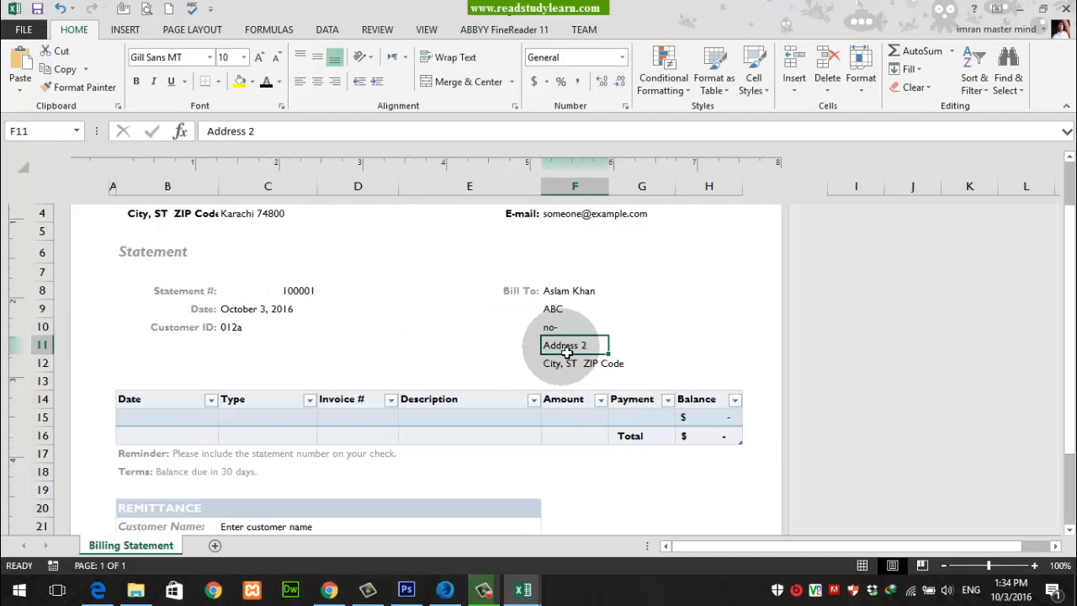
pyautogui.click(559, 333)
pyautogui.write('-')
pyautogui.press('Return')
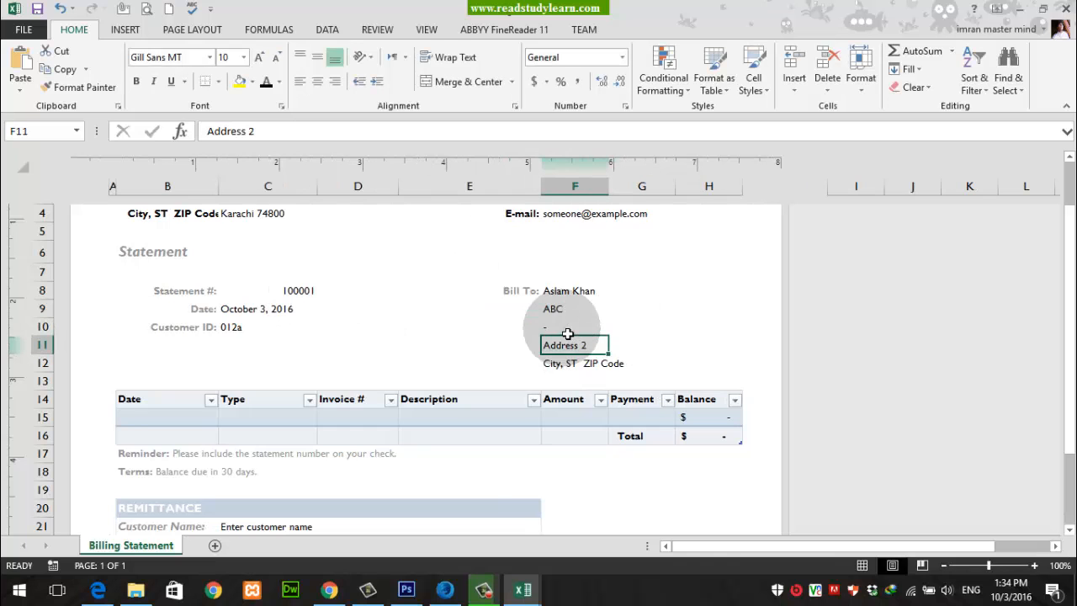
pyautogui.write('-')
pyautogui.press('Return')
pyautogui.write('-')
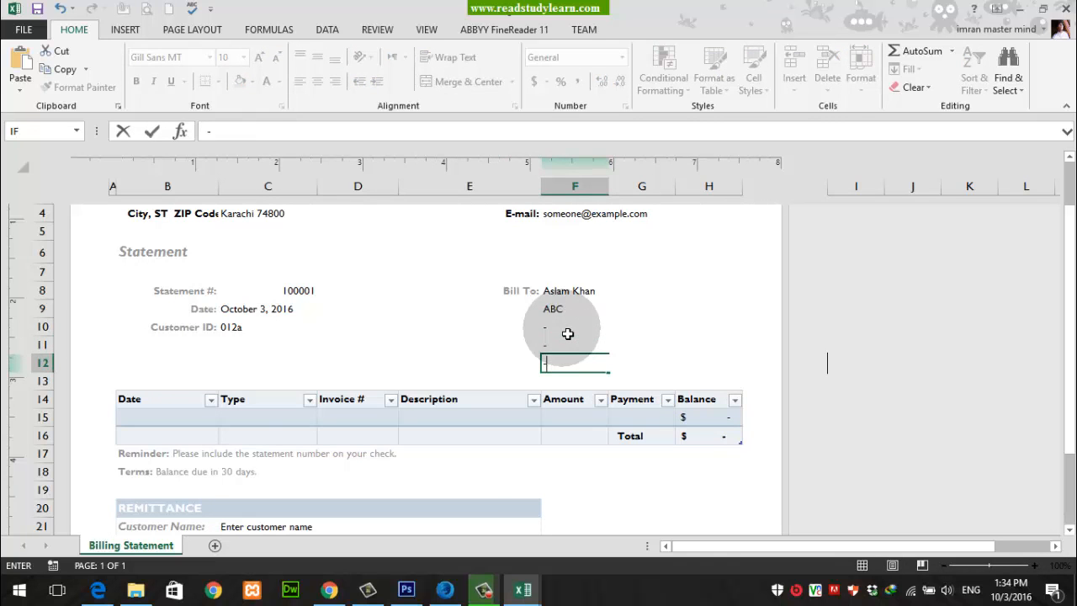
pyautogui.press('Return')
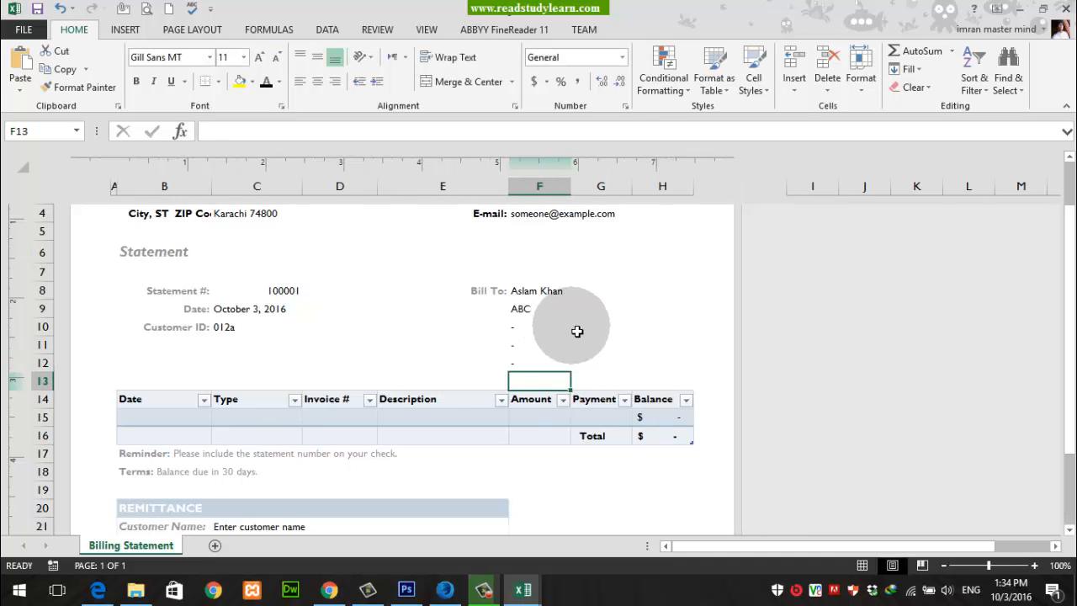
# Step: In the first row of the statement table, enter 03/10/2016 as the date and Solid as the type
pyautogui.scroll(3, 376, 371)
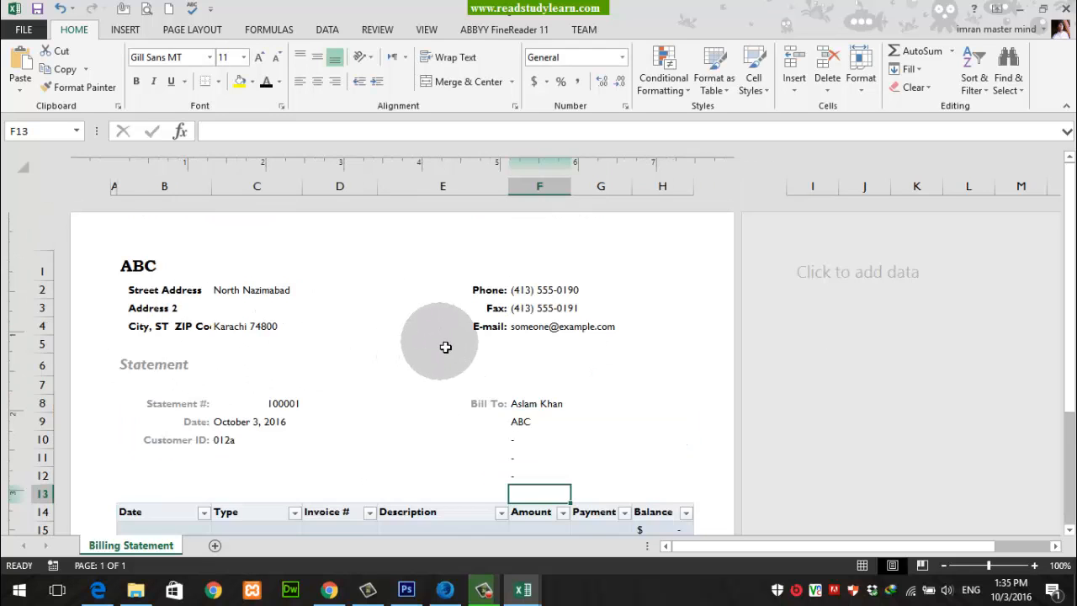
pyautogui.scroll(-4, 443, 324)
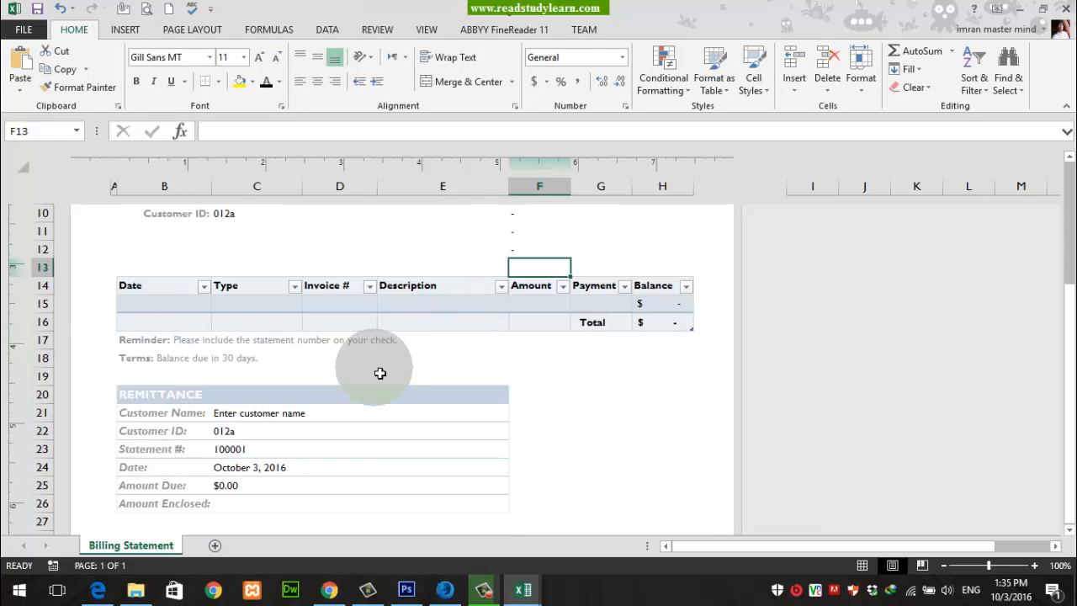
pyautogui.moveTo(149, 306); pyautogui.dragTo(671, 309)
pyautogui.click(187, 303)
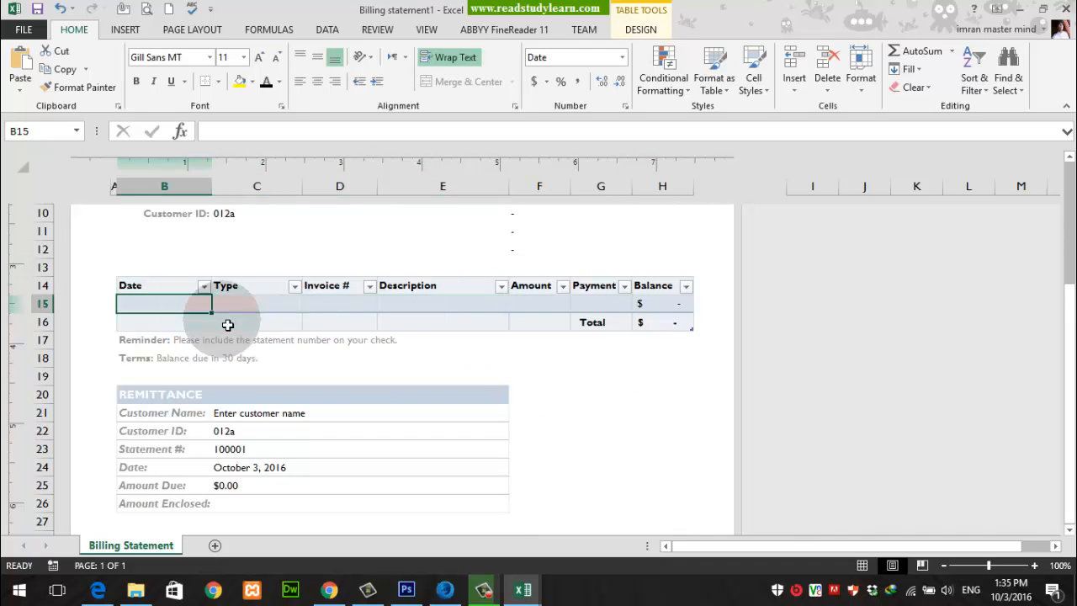
pyautogui.write('03/10/')
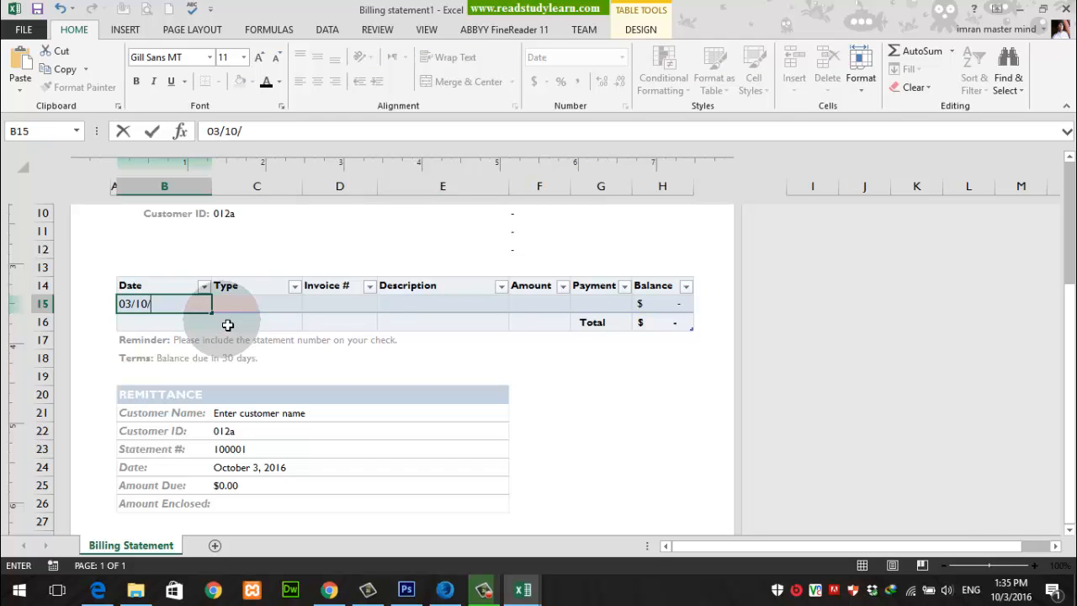
pyautogui.write('2016')
pyautogui.press('Tab')
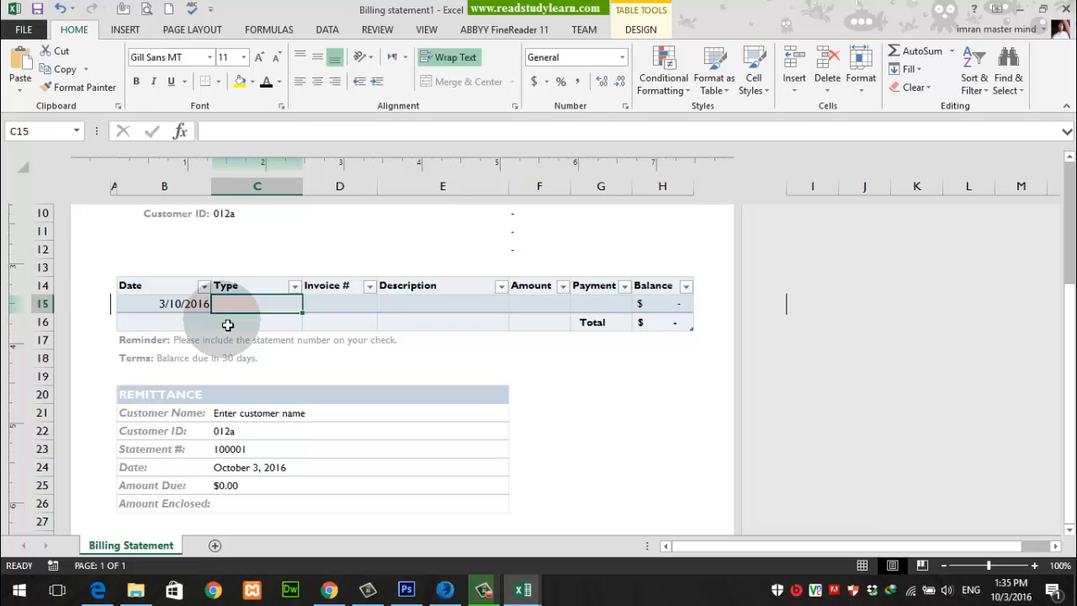
pyautogui.write('Solid')
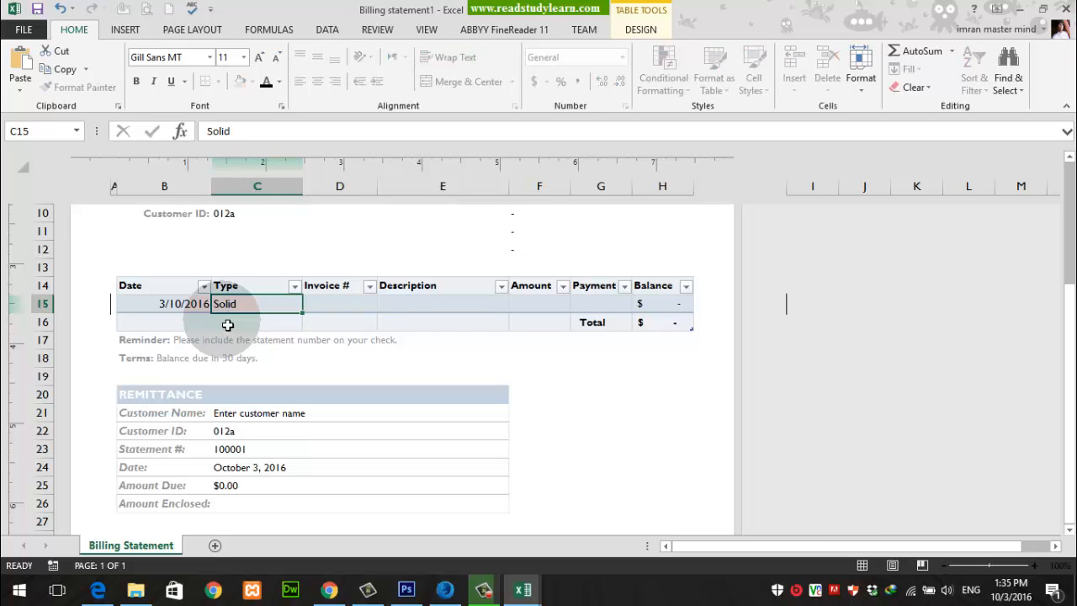
pyautogui.press('Tab')
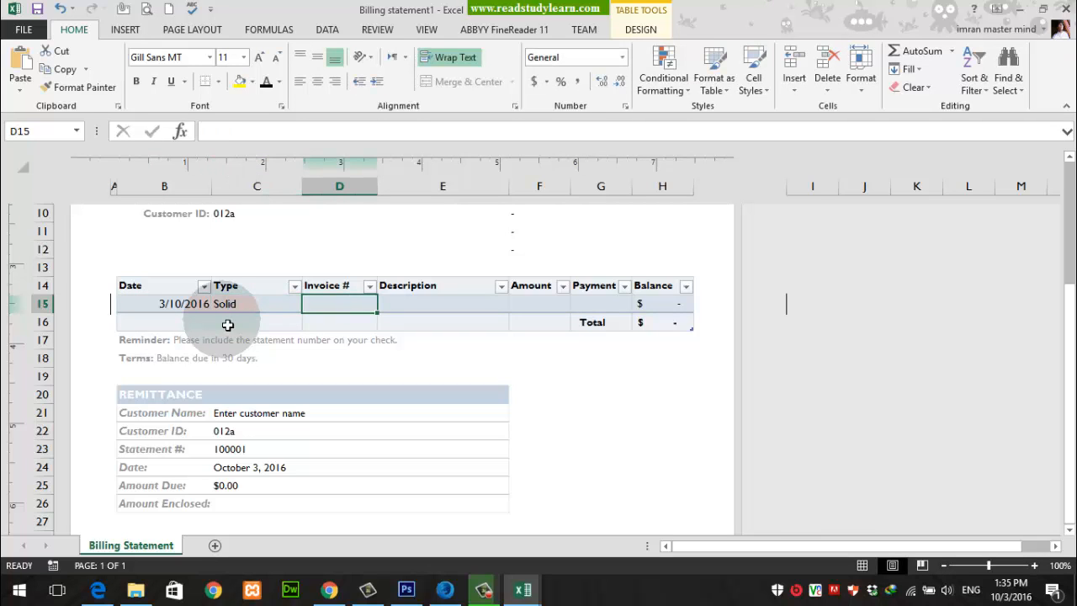
# Step: Enter invoice number 10001 and the description Camera in D15 and E15
pyautogui.write('10001')
pyautogui.press('Tab')
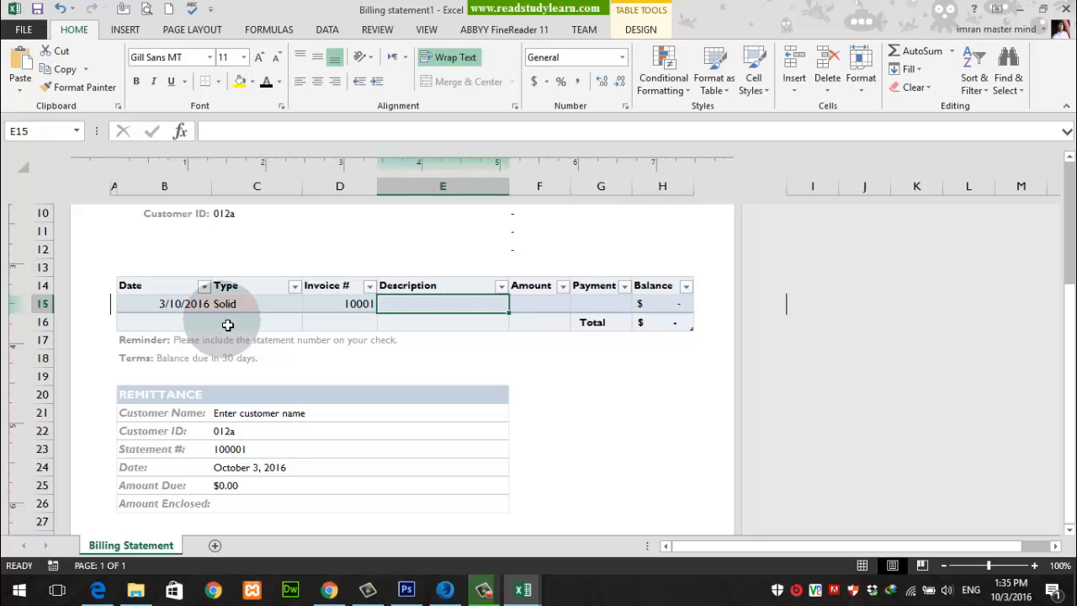
pyautogui.write('Camera')
pyautogui.press('Tab')
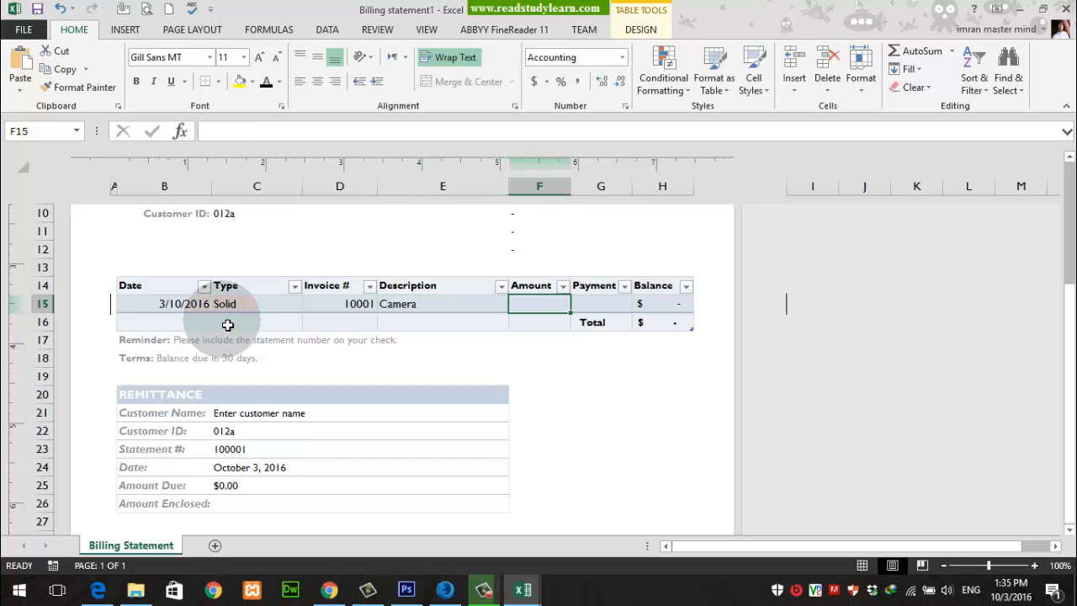
# Step: Set both the amount in F15 and the payment in G15 to 1000 for the Camera row
pyautogui.write('1,00')
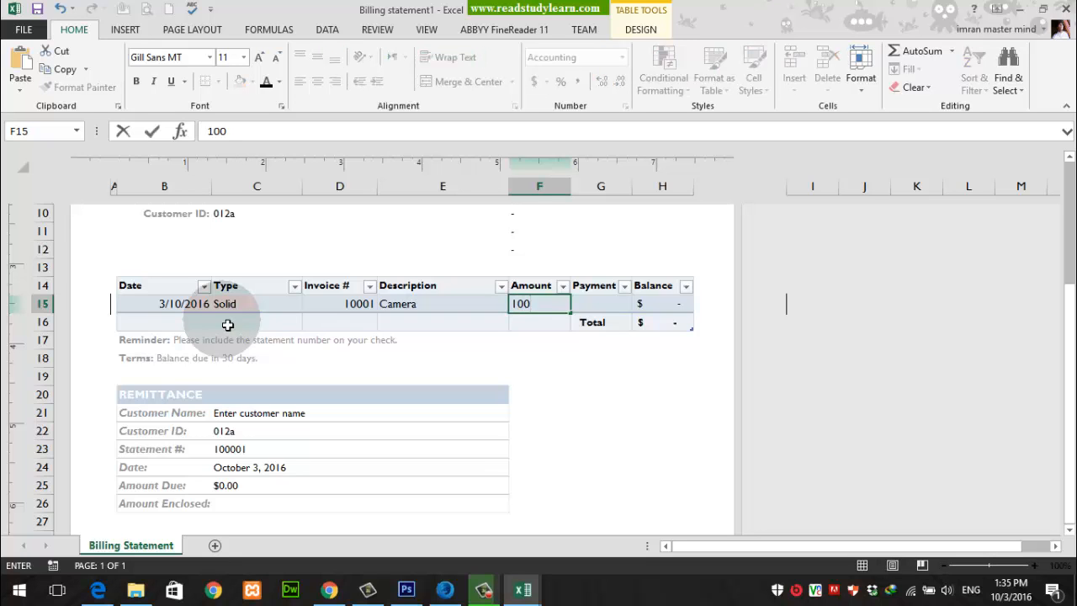
pyautogui.write('0')
pyautogui.press('Tab')
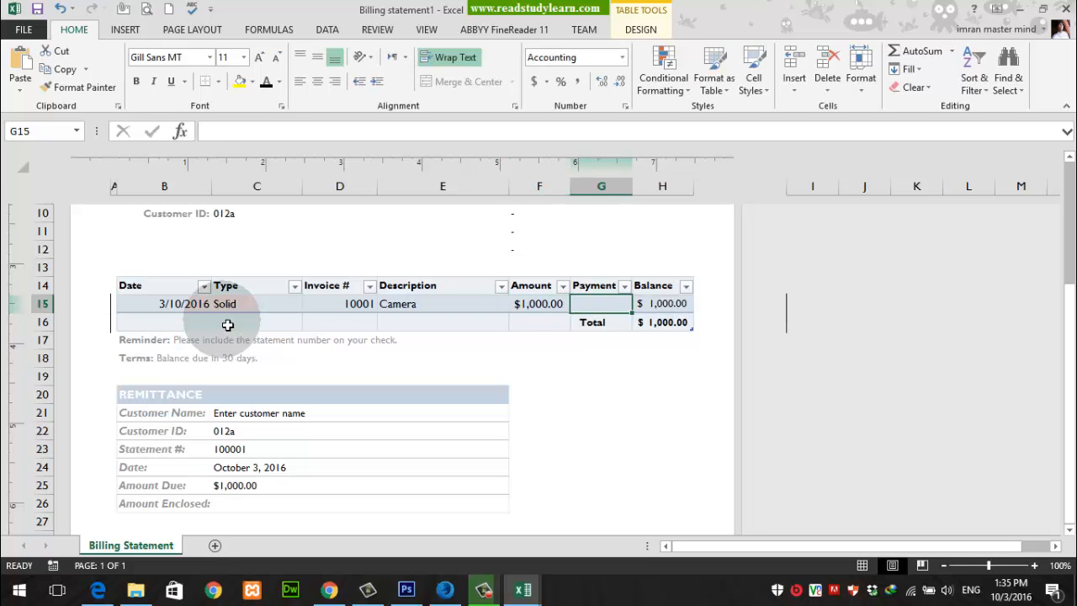
pyautogui.write('1000')
pyautogui.press('Return')
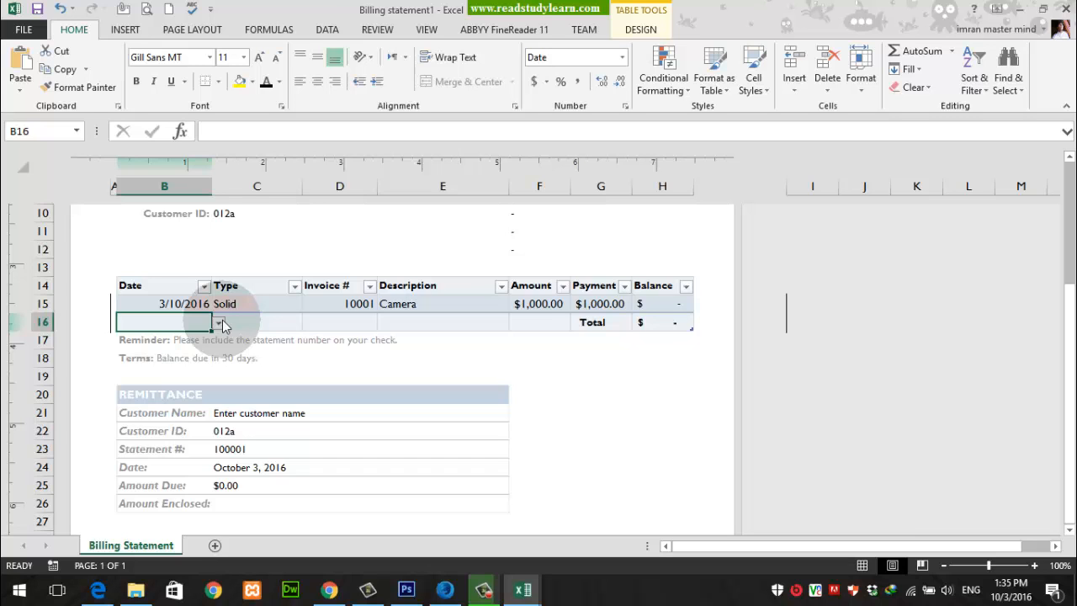
# Step: Change the Camera row's payment in G15 to 0
pyautogui.press('Up')
pyautogui.press('Right')
pyautogui.press('Right')
pyautogui.press('Right')
pyautogui.press('Right')
pyautogui.press('Right')
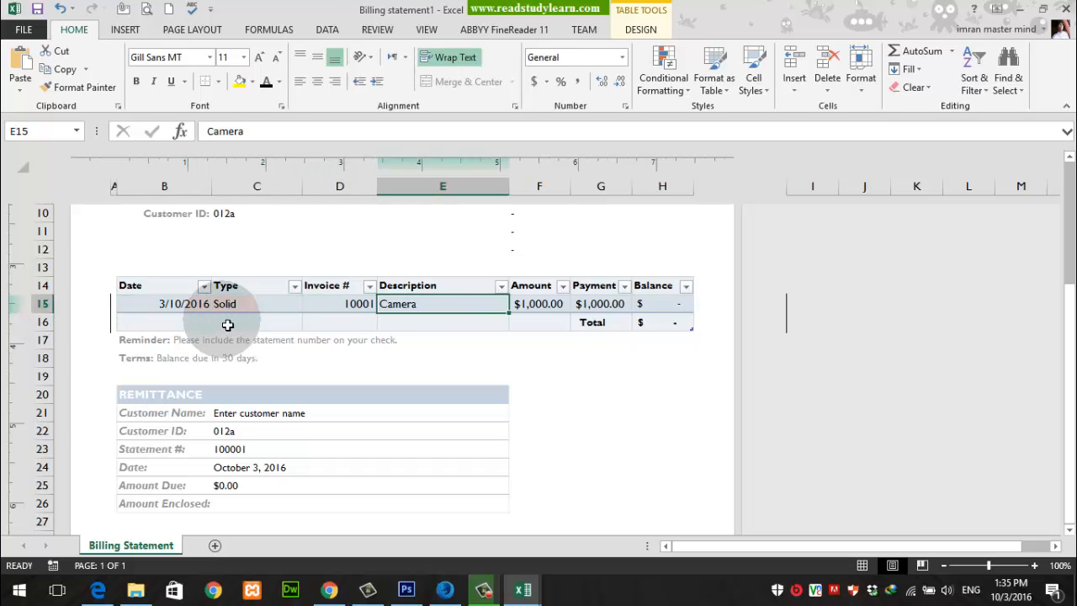
pyautogui.write('0')
pyautogui.press('Tab')
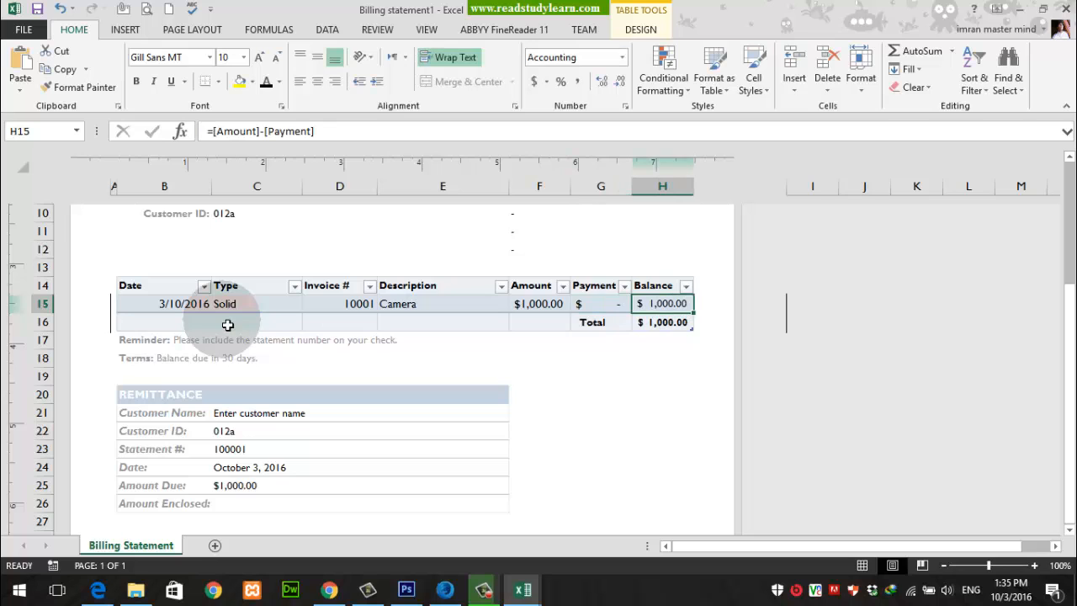
# Step: Add a new row to the statement table directly below the Camera entry
pyautogui.press('Left')
pyautogui.press('Left')
pyautogui.press('Right')
pyautogui.press('Right')
pyautogui.press('Tab')
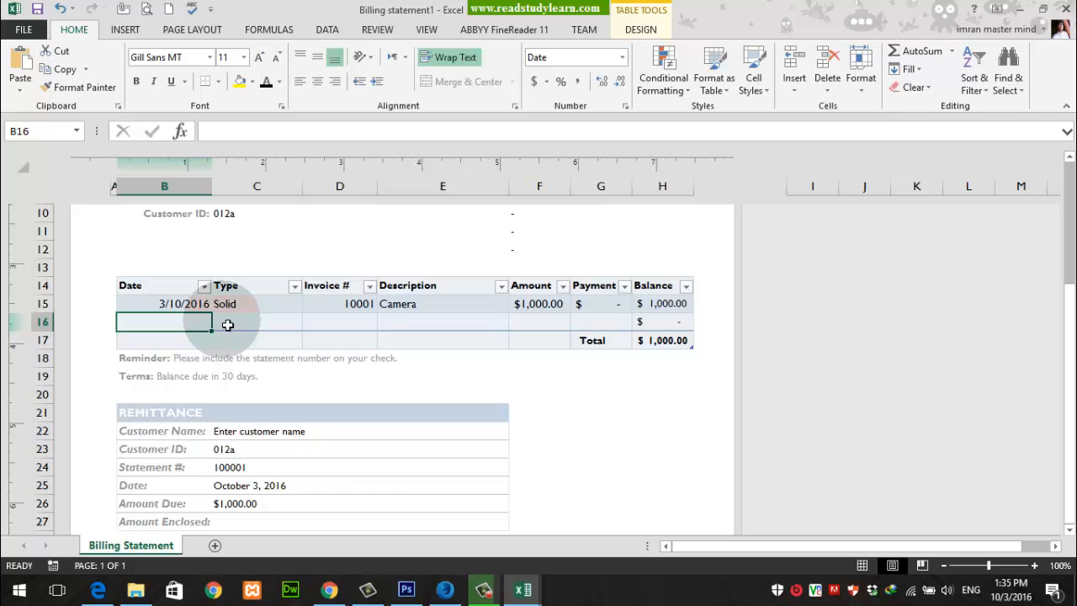
# Step: Copy the date from B15 into B16 and enter Solid as the type in C16
pyautogui.press('Right')
pyautogui.press('Right')
pyautogui.press('Left')
pyautogui.press('Left')
pyautogui.press('Up')
pyautogui.press('Down')
pyautogui.press('Up')
pyautogui.hotkey('ctrl', 'c')
pyautogui.press('Down')
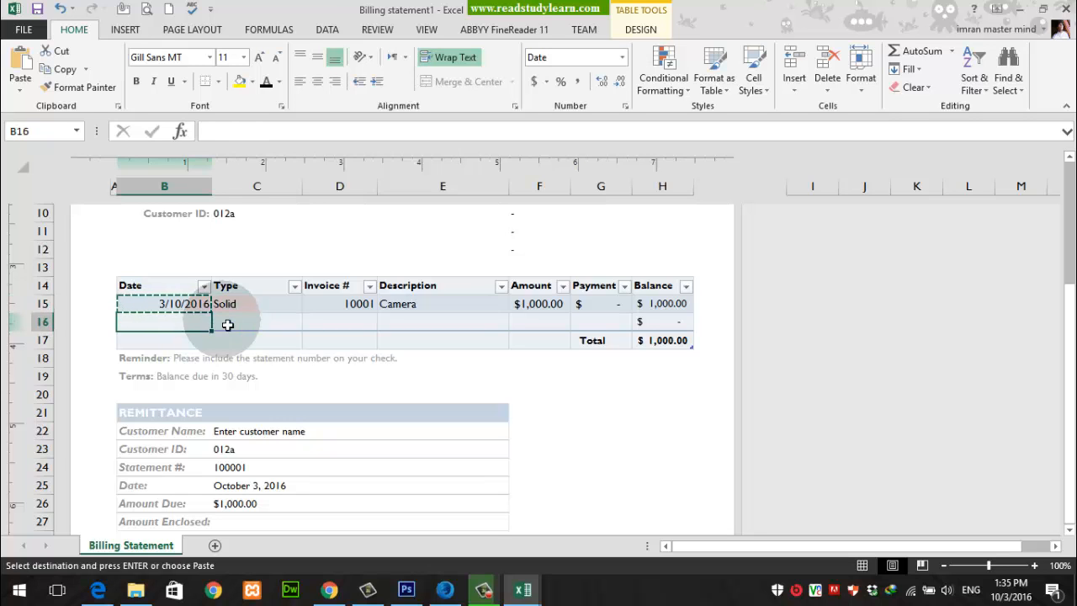
pyautogui.press('Return')
pyautogui.press('Right')
pyautogui.write('S')
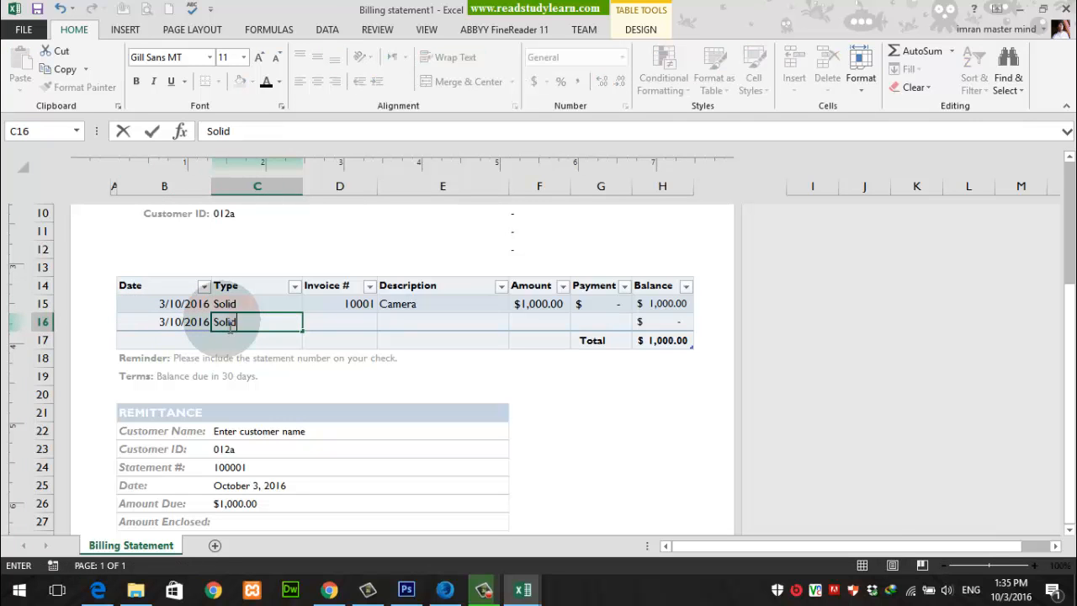
pyautogui.press('Right')
pyautogui.press('Right')
# Step: Copy the invoice number from D15 into D16
pyautogui.press('Up')
pyautogui.press('Left')
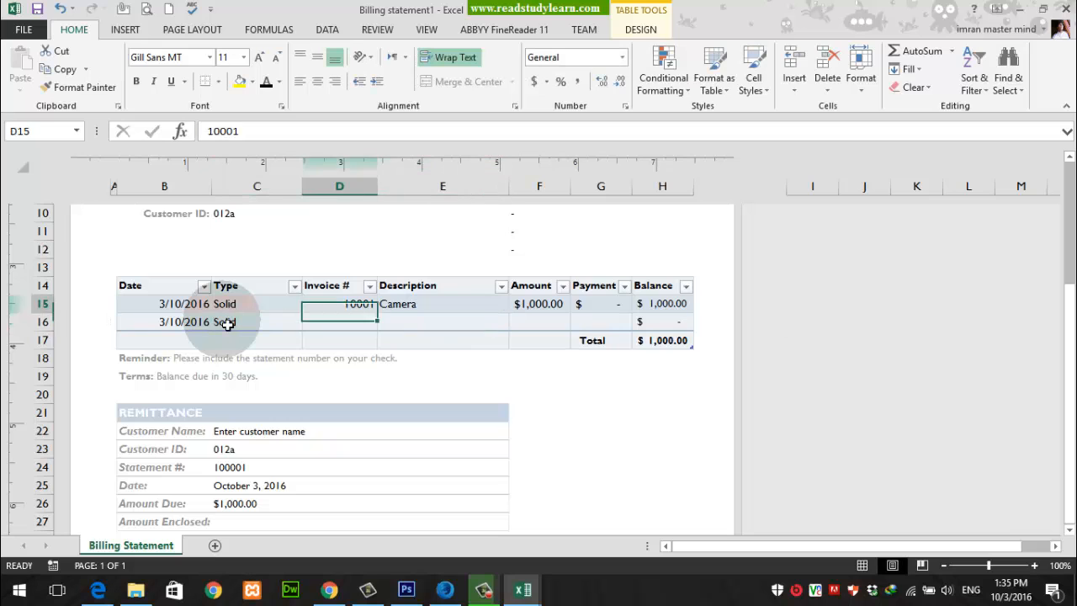
pyautogui.hotkey('ctrl', 'c')
pyautogui.press('Down')
pyautogui.press('Return')
# Step: Enter Laptop as the description in E16 and 2000 as the amount in F16
pyautogui.press('Right')
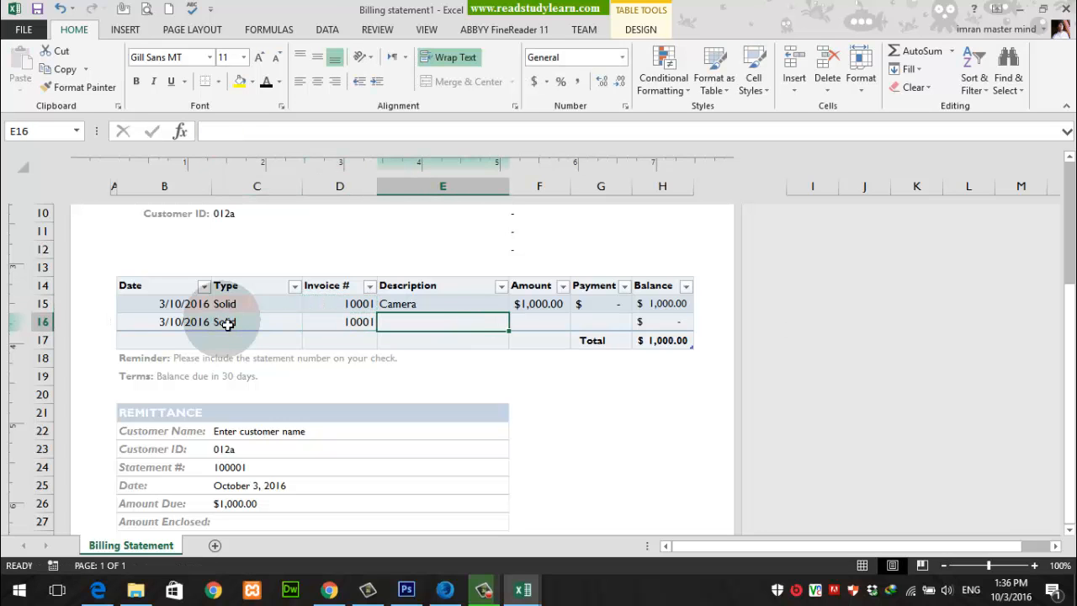
pyautogui.write('La')
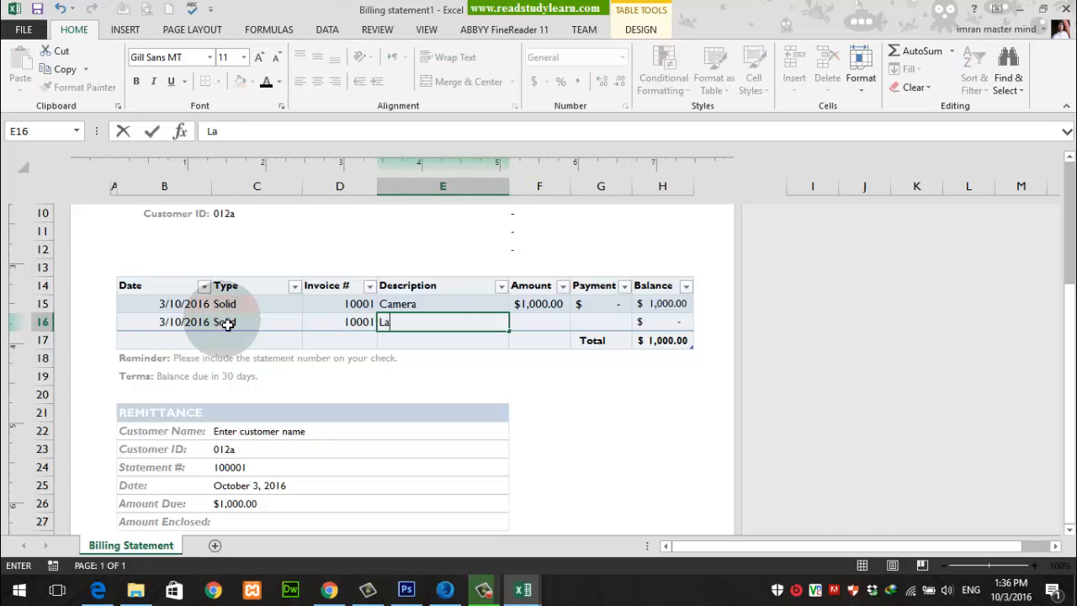
pyautogui.write('ptop')
pyautogui.press('Tab')
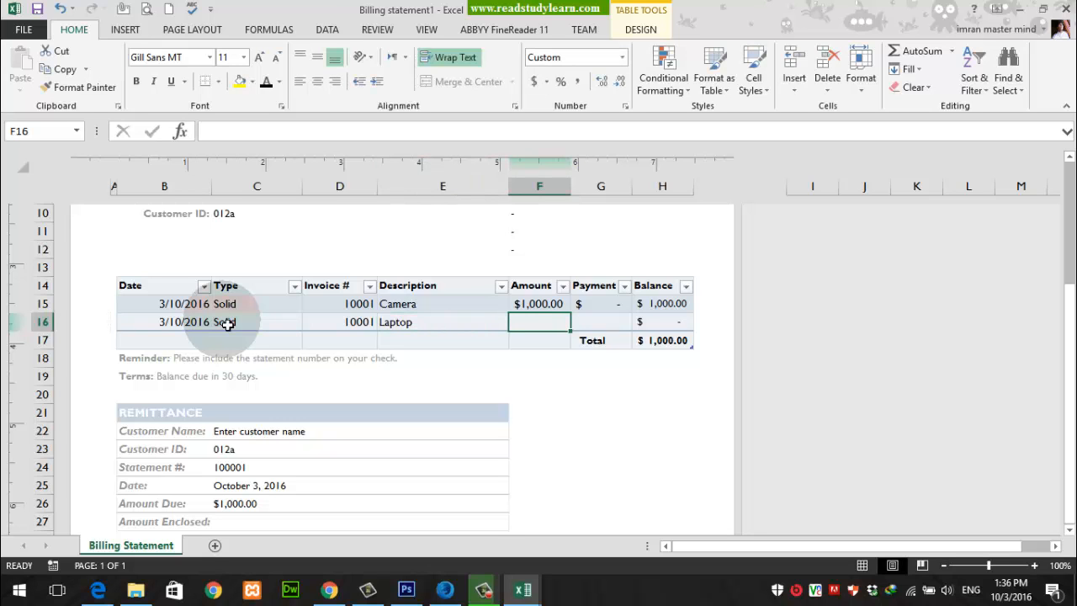
pyautogui.write('2000')
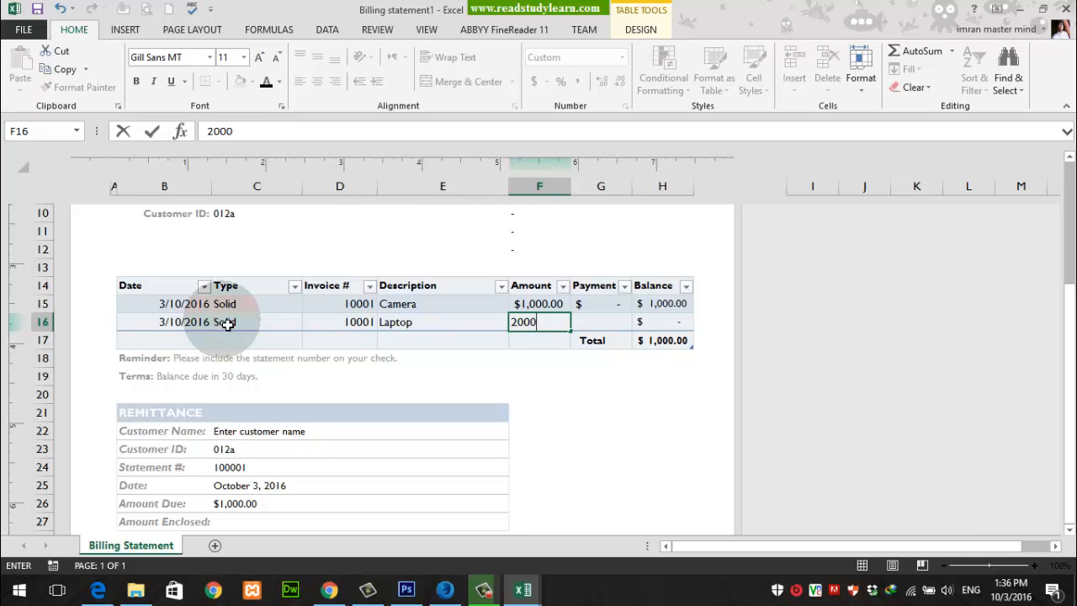
pyautogui.press('Tab')
# Step: Add a new row to the statement table directly below the Laptop entry
pyautogui.hotkey('shift', 'Tab')
pyautogui.click(227, 324)
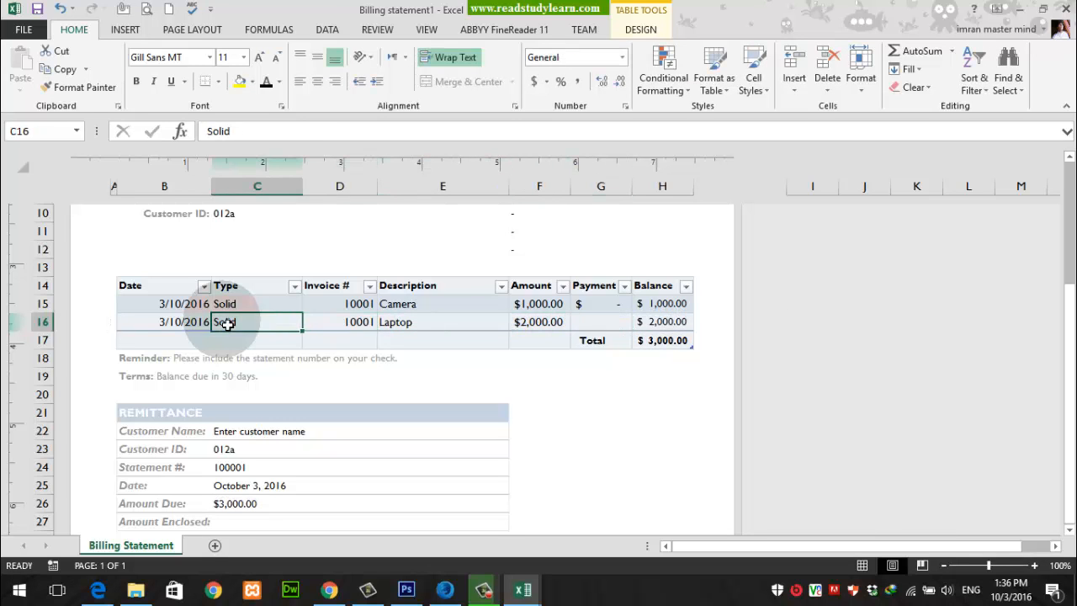
pyautogui.press('Tab')
pyautogui.press('Tab')
pyautogui.press('Tab')
pyautogui.press('Tab')
pyautogui.press('Tab')
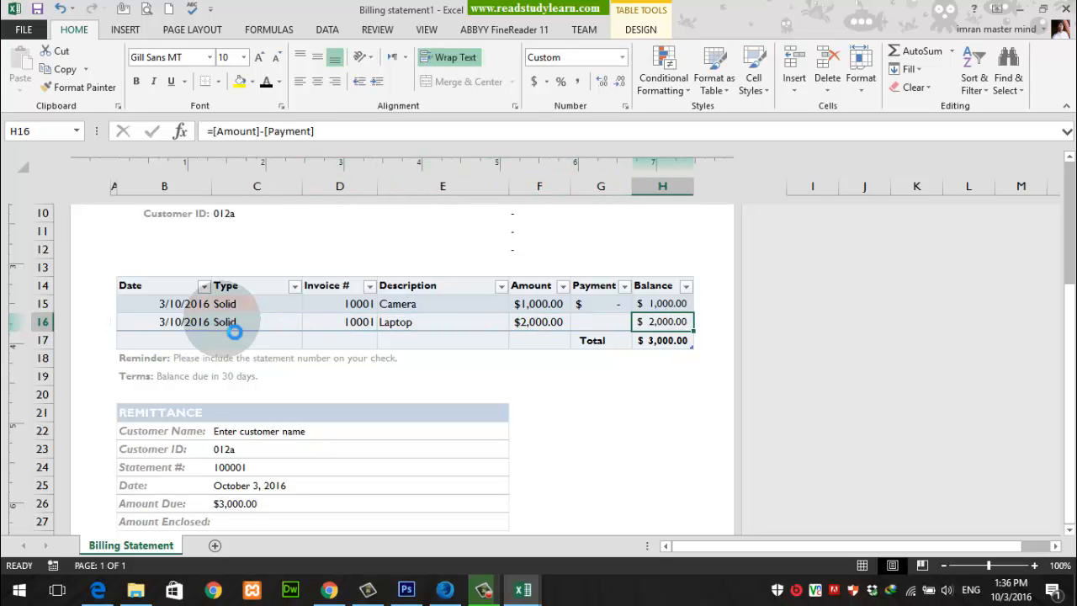
pyautogui.press('Tab')
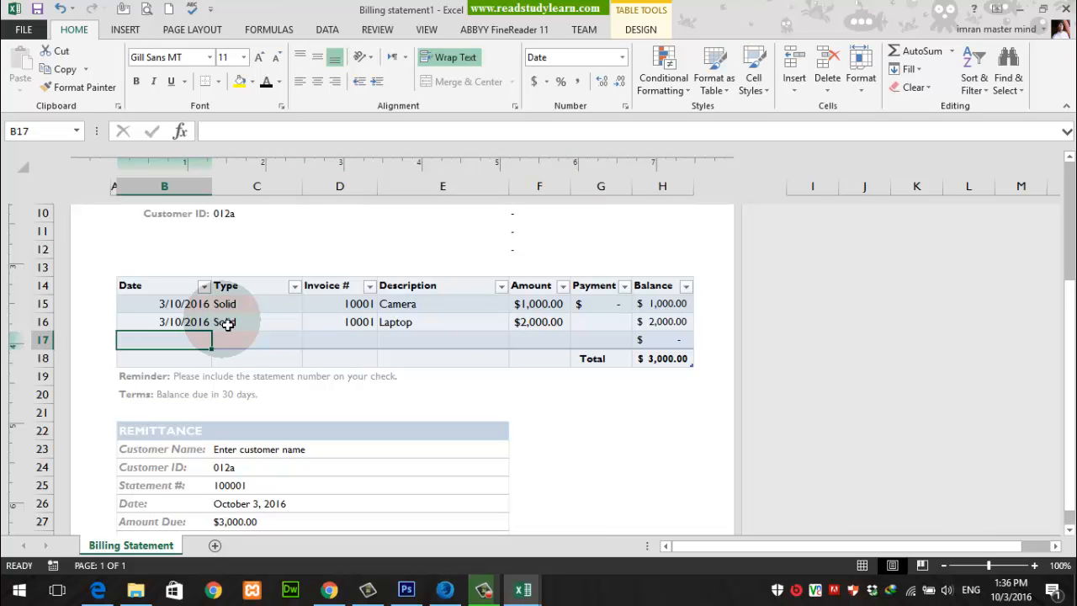
# Step: Fill row 17 with the date 03/10/2016, the type Solid and the same invoice number as the rows above
pyautogui.write('03/10/')
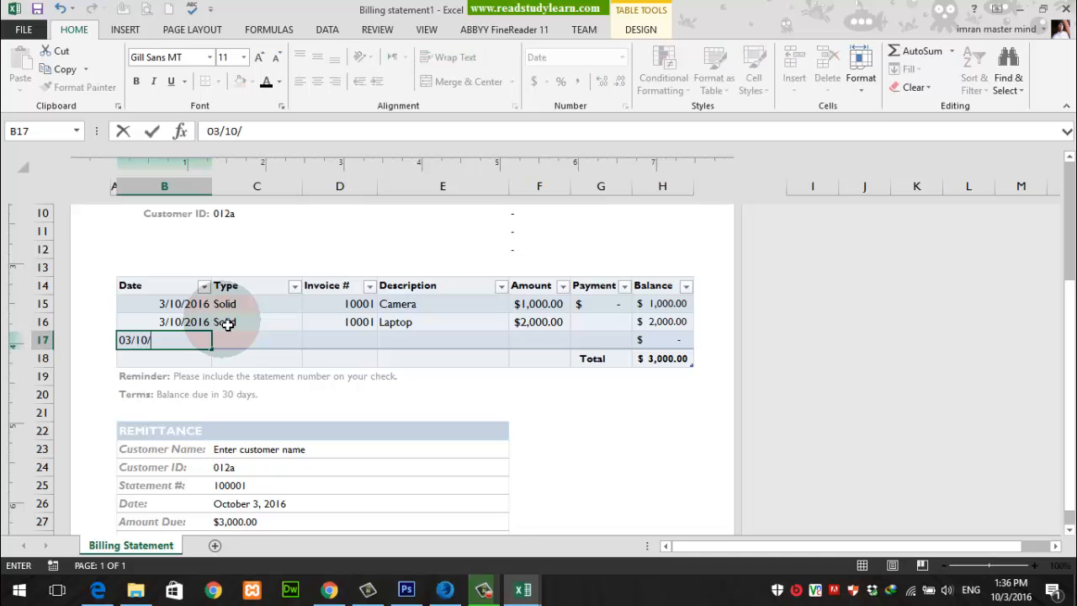
pyautogui.write('2016')
pyautogui.press('Tab')
pyautogui.write('Solid')
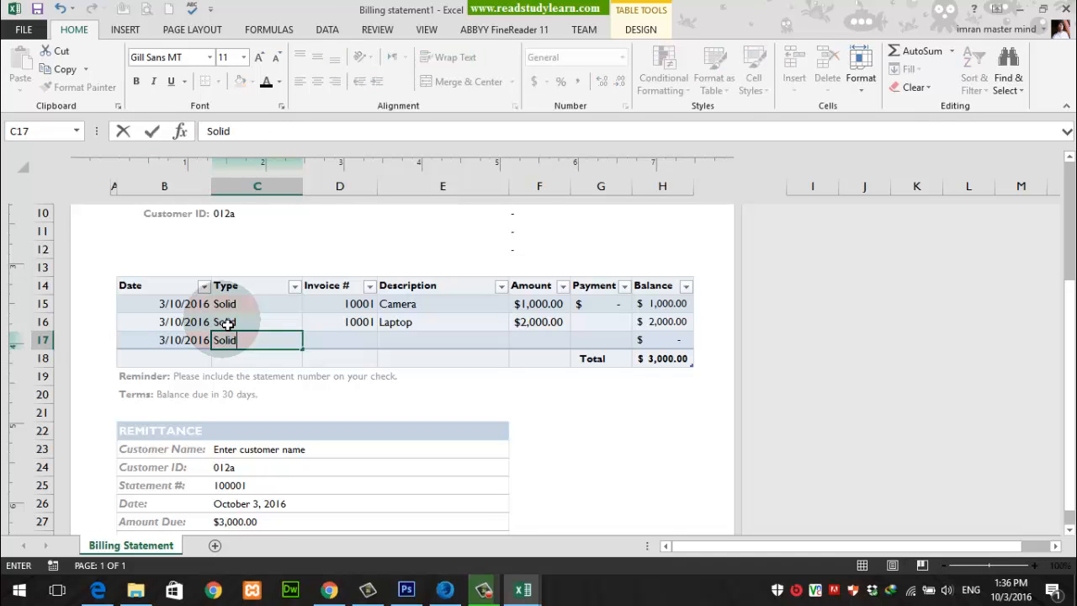
pyautogui.press('Tab')
pyautogui.write('100')
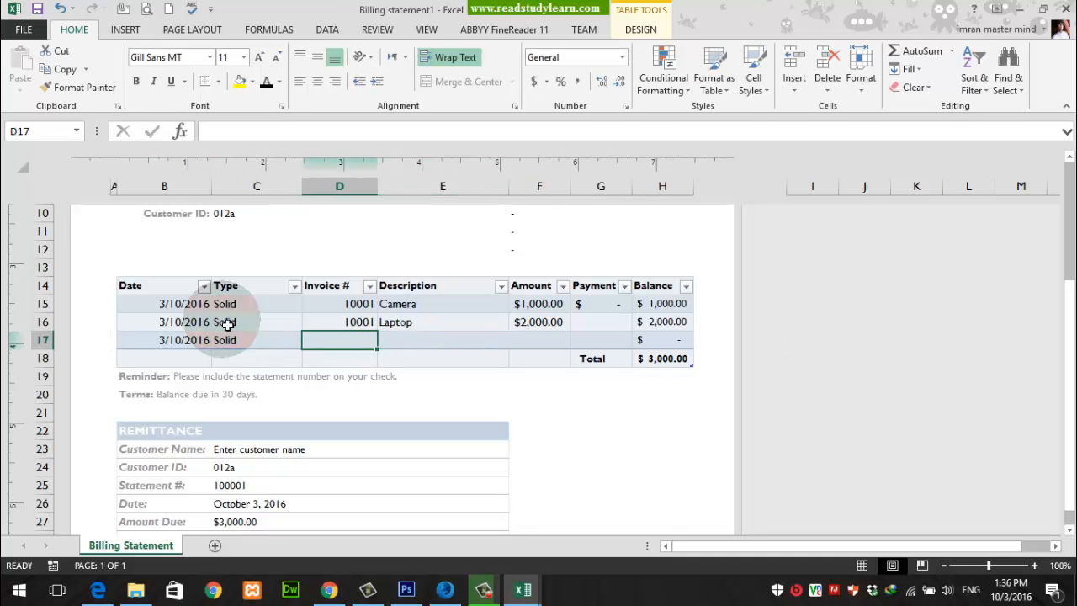
pyautogui.write('01')
pyautogui.press('Tab')
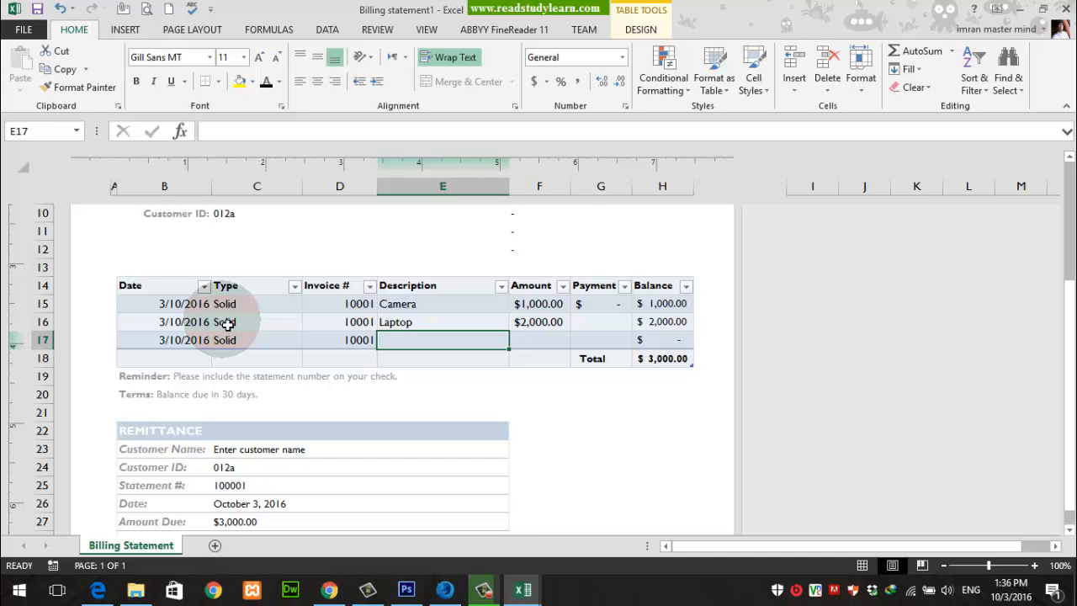
# Step: Enter Printer as the description in E17 and set its amount in F17 to 500
pyautogui.write('rin')
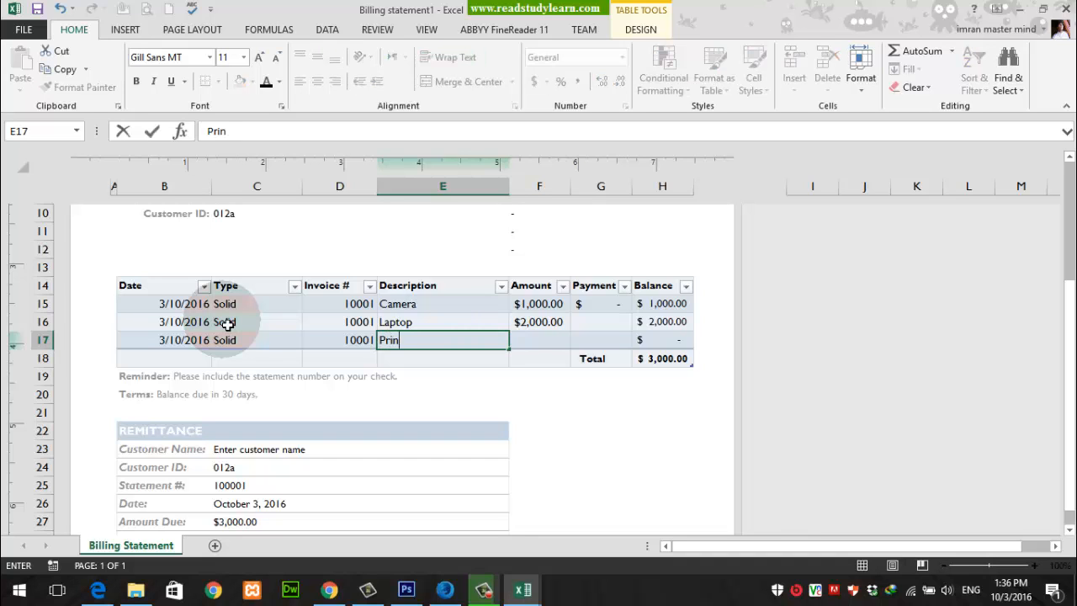
pyautogui.write('ter')
pyautogui.press('Tab')
pyautogui.write('50')
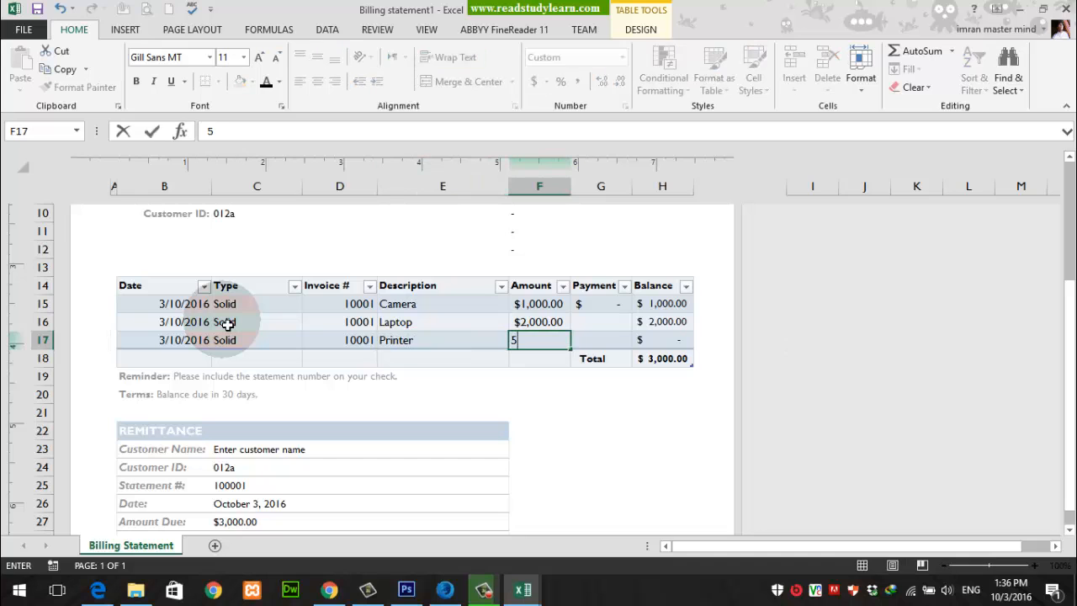
pyautogui.press('Tab')
pyautogui.hotkey('shift', 'Tab')
pyautogui.write('500')
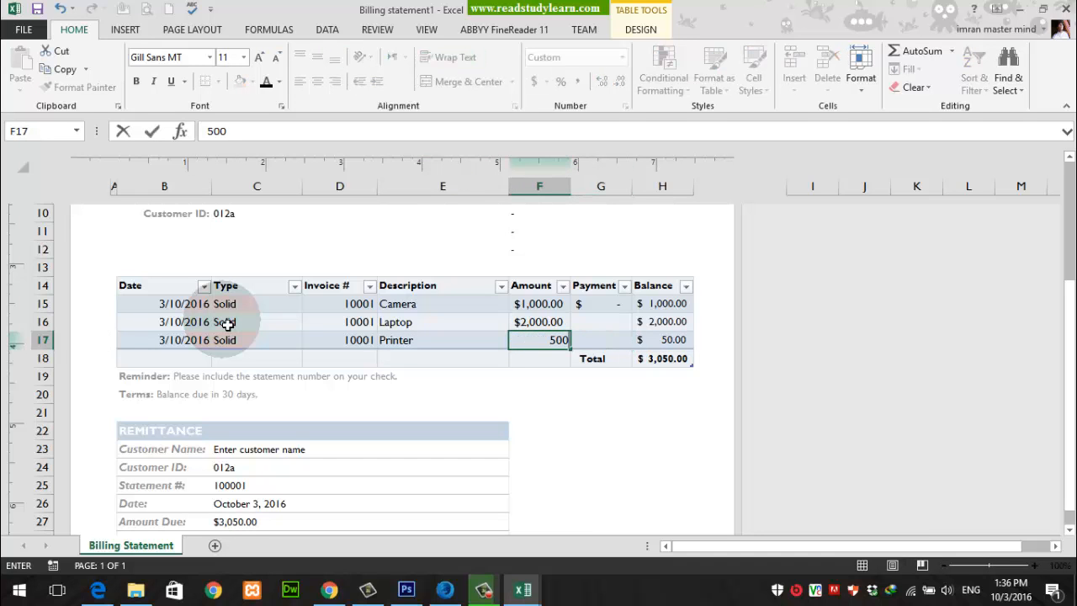
pyautogui.hotkey('shift', 'Tab')
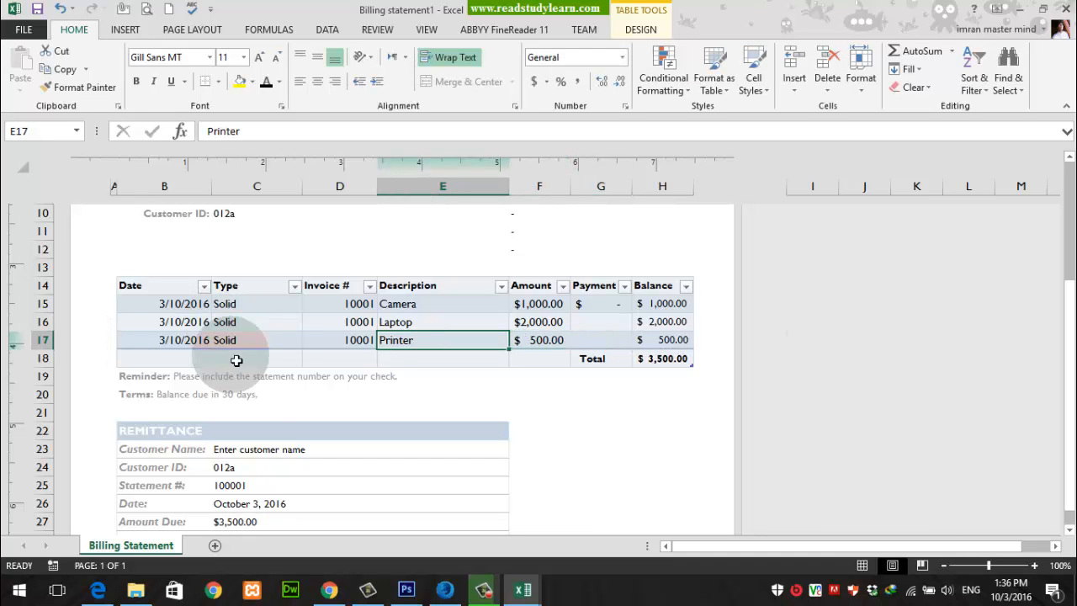
# Step: Inspect the Balance column total in H18 and the linked Amount Due in C27 of the Remittance section
pyautogui.moveTo(682, 308); pyautogui.dragTo(678, 370)
pyautogui.click(678, 360)
pyautogui.scroll(-1, 322, 399)
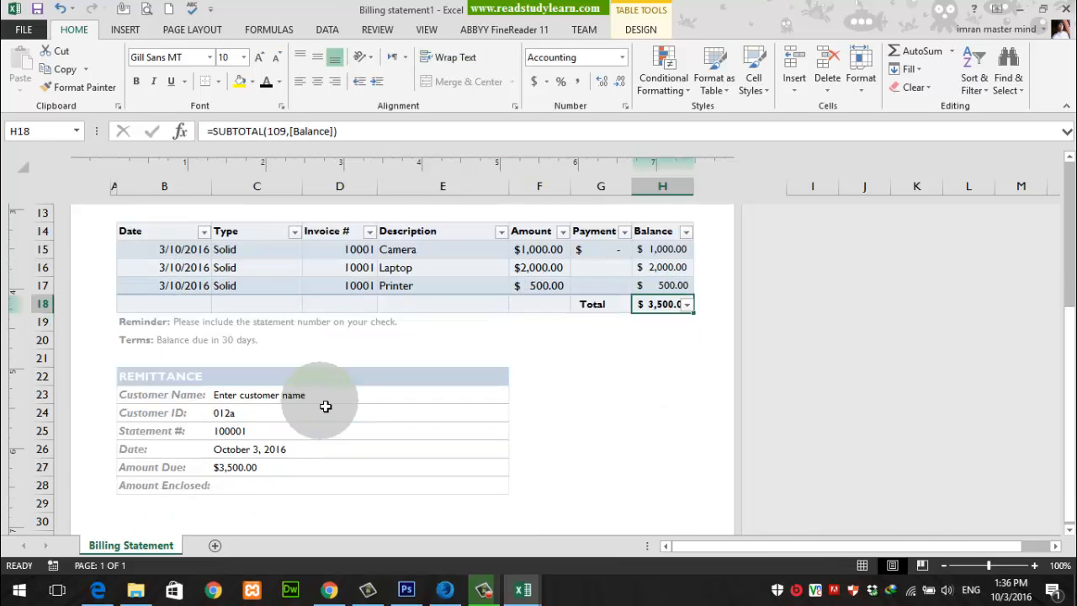
pyautogui.click(244, 470)
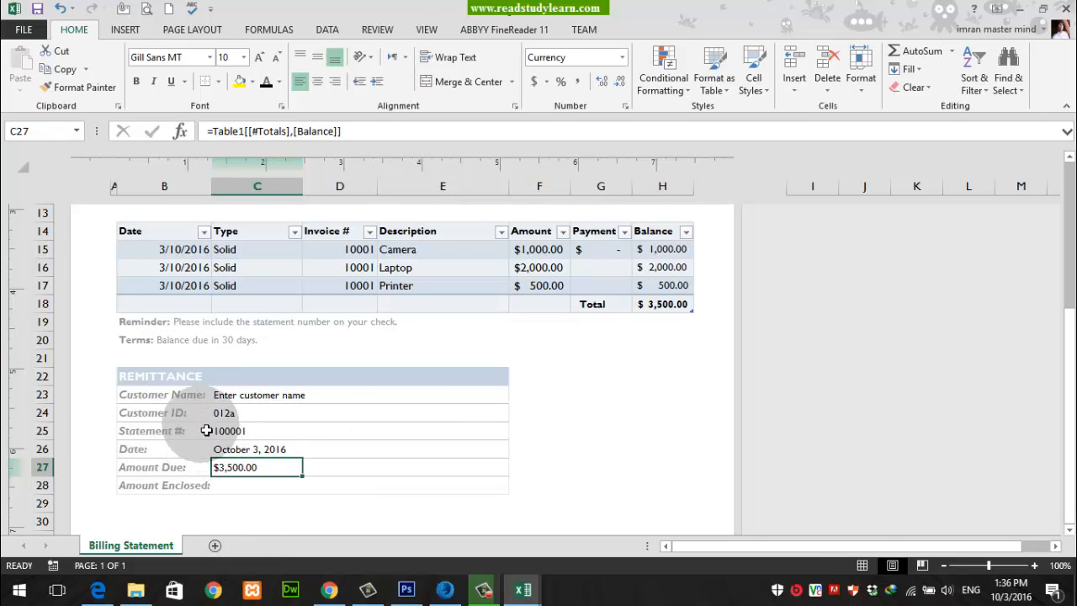
# Step: Replace the Customer Name placeholder in C23 of the Remittance section with the Bill To customer's full name
pyautogui.click(242, 397)
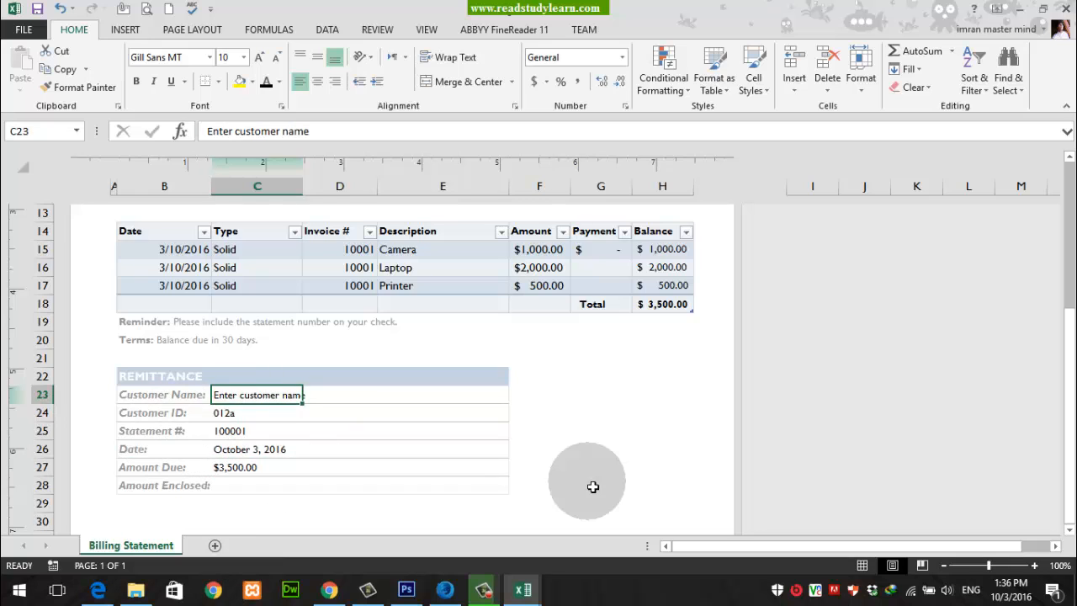
pyautogui.scroll(4, 593, 486)
pyautogui.scroll(-1, 593, 486)
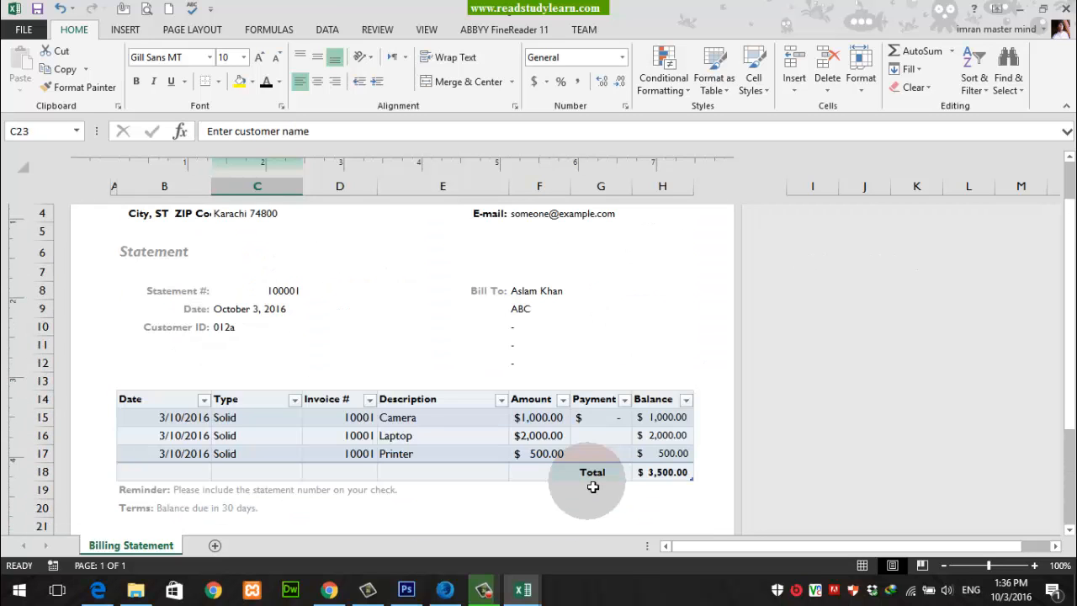
pyautogui.scroll(2, 593, 487)
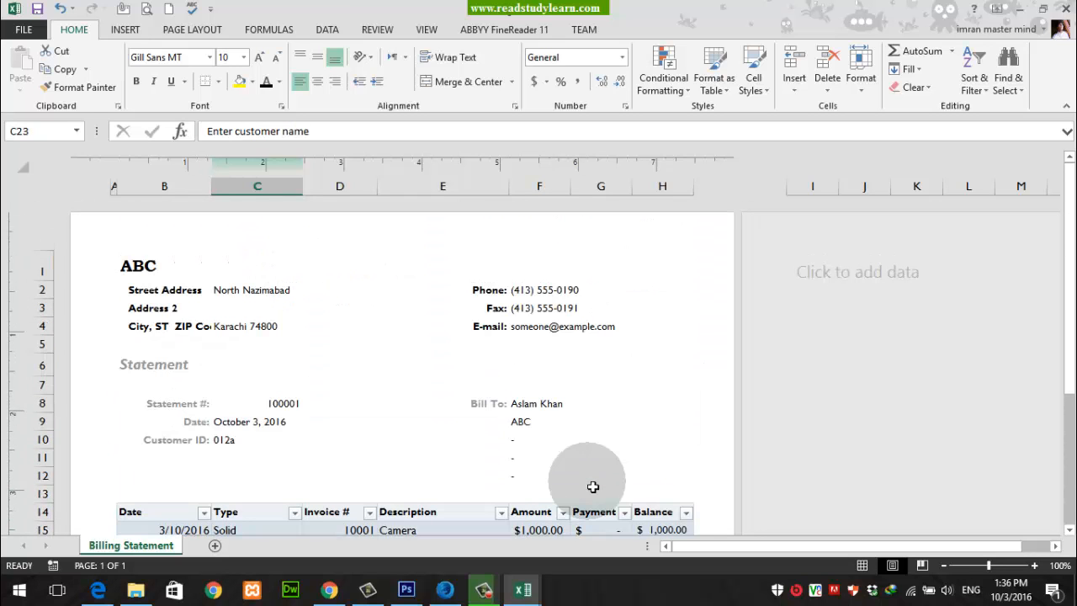
pyautogui.scroll(-2, 593, 487)
pyautogui.scroll(-2, 593, 487)
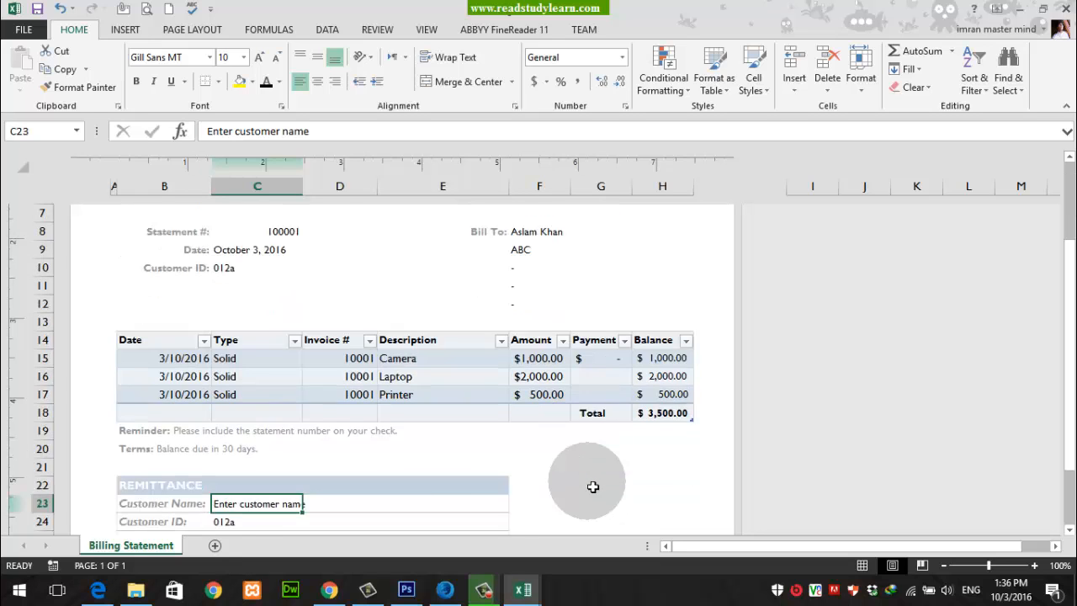
pyautogui.scroll(-3, 593, 486)
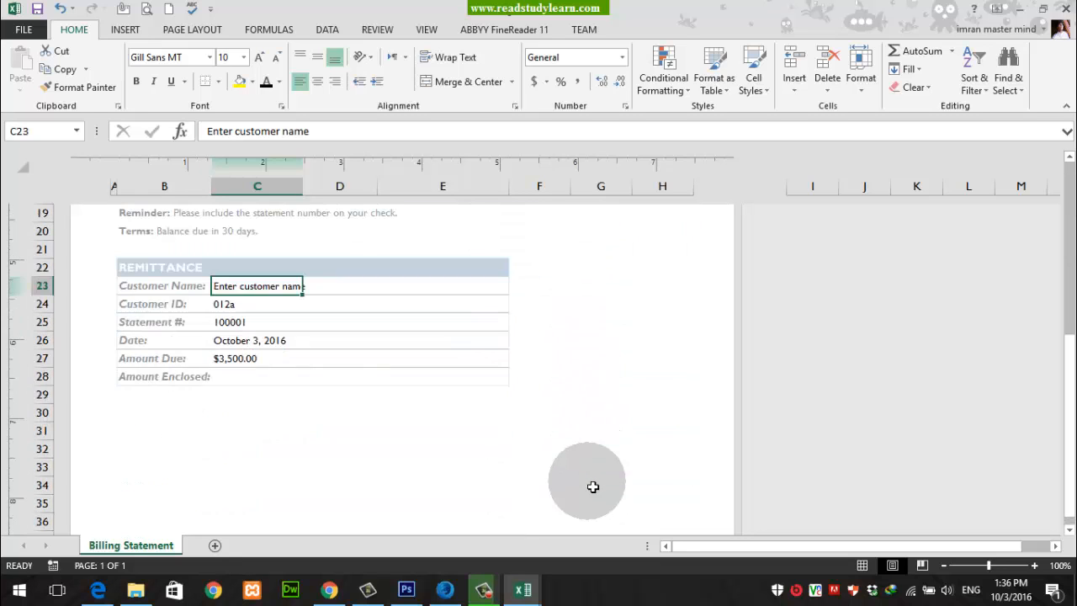
pyautogui.scroll(2, 593, 486)
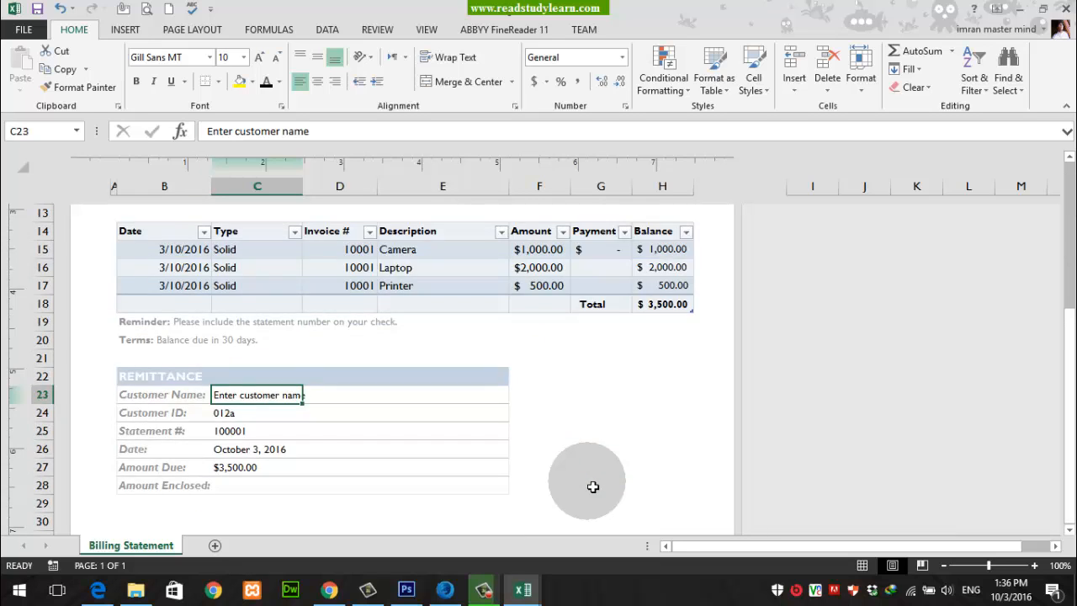
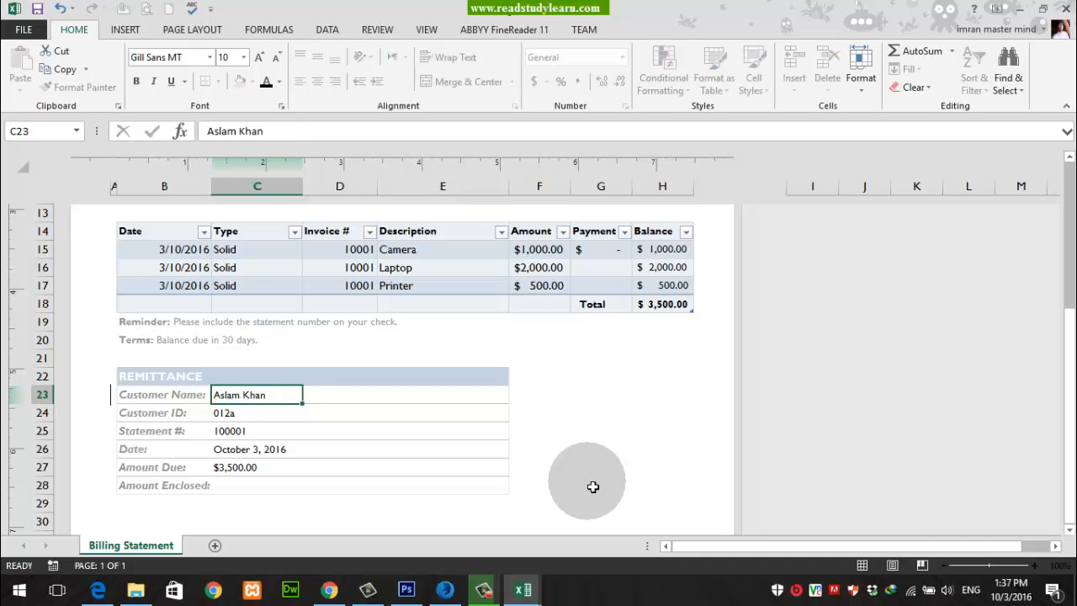
pyautogui.press('Return')
pyautogui.scroll(-3, 569, 437)
pyautogui.scroll(-3, 569, 436)
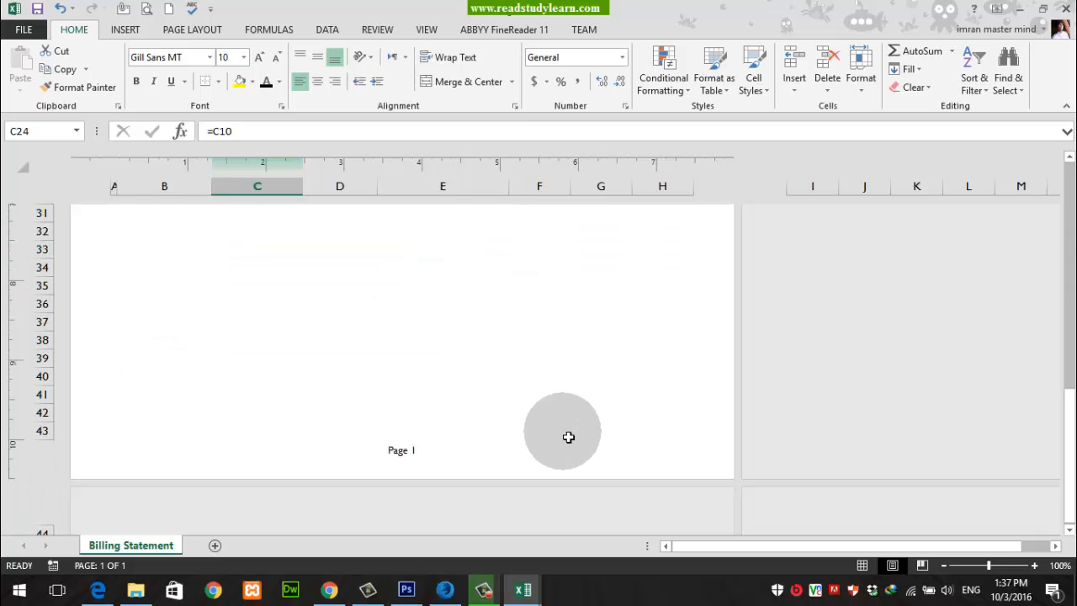
pyautogui.scroll(10, 568, 437)
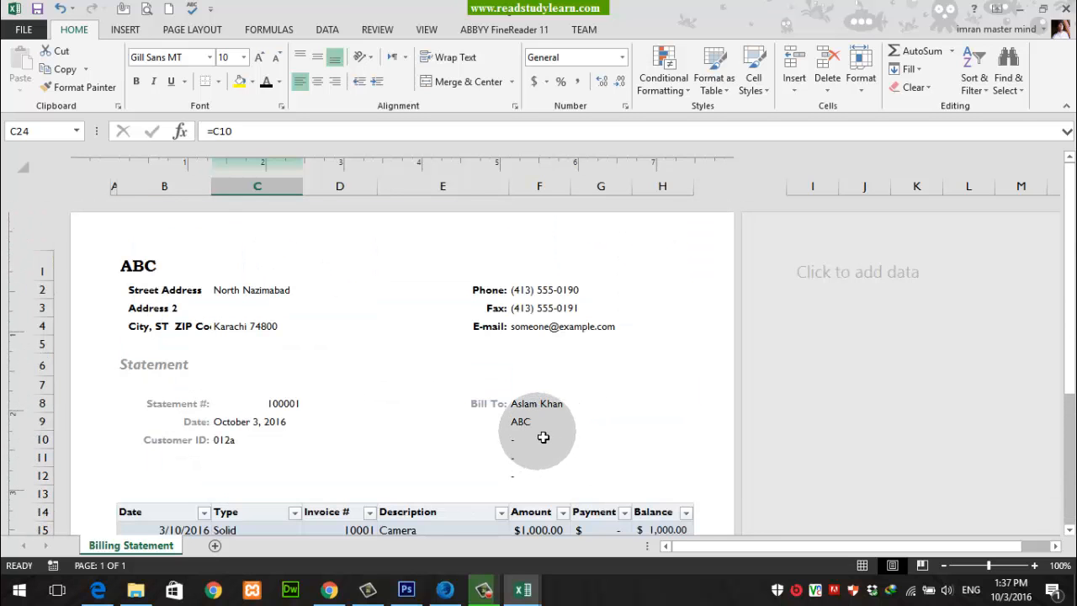
pyautogui.scroll(-11, 542, 434)
pyautogui.scroll(10, 541, 430)
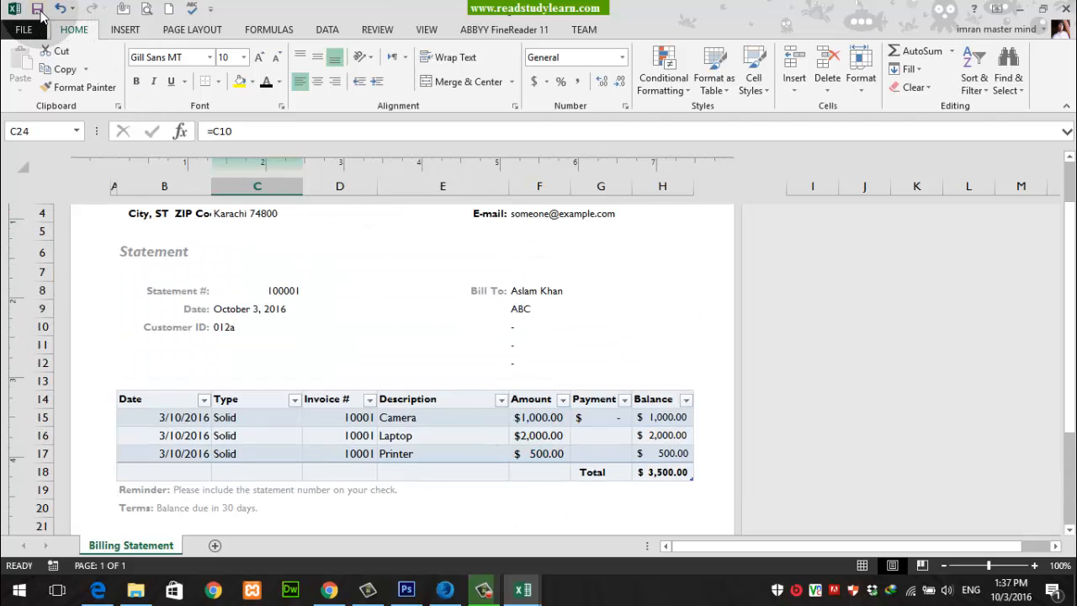
# Step: Start saving the workbook as a file on the computer, with Desktop as the destination folder
pyautogui.click(24, 29)
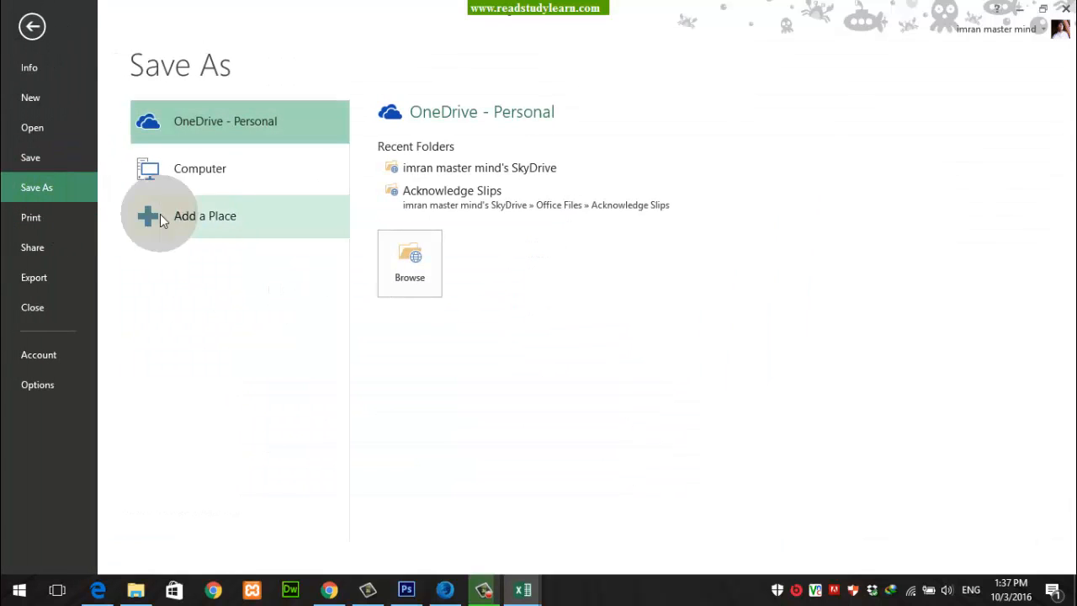
pyautogui.click(225, 177)
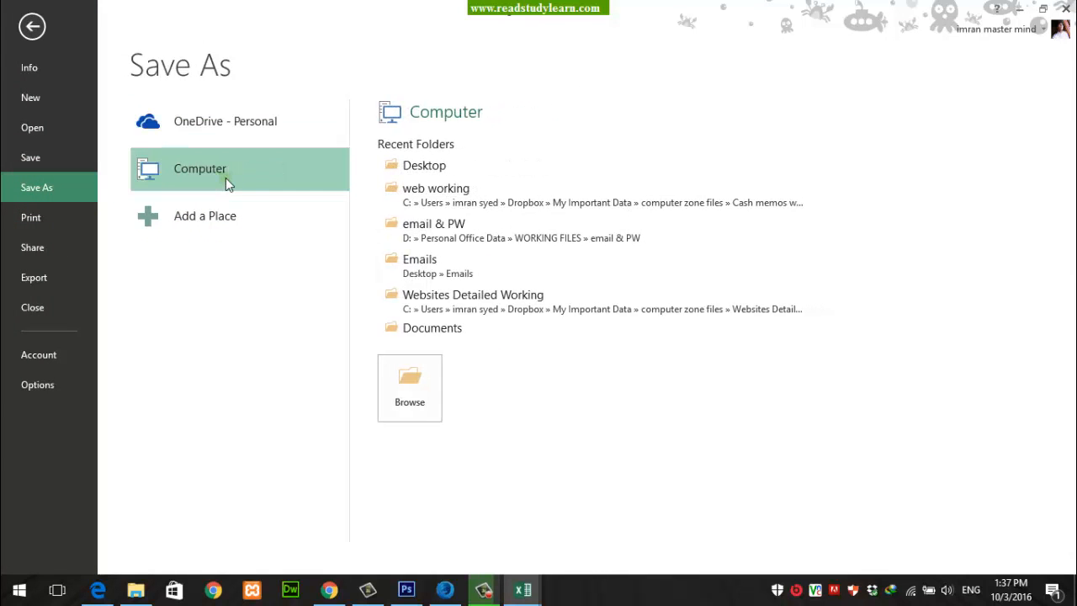
pyautogui.click(225, 178)
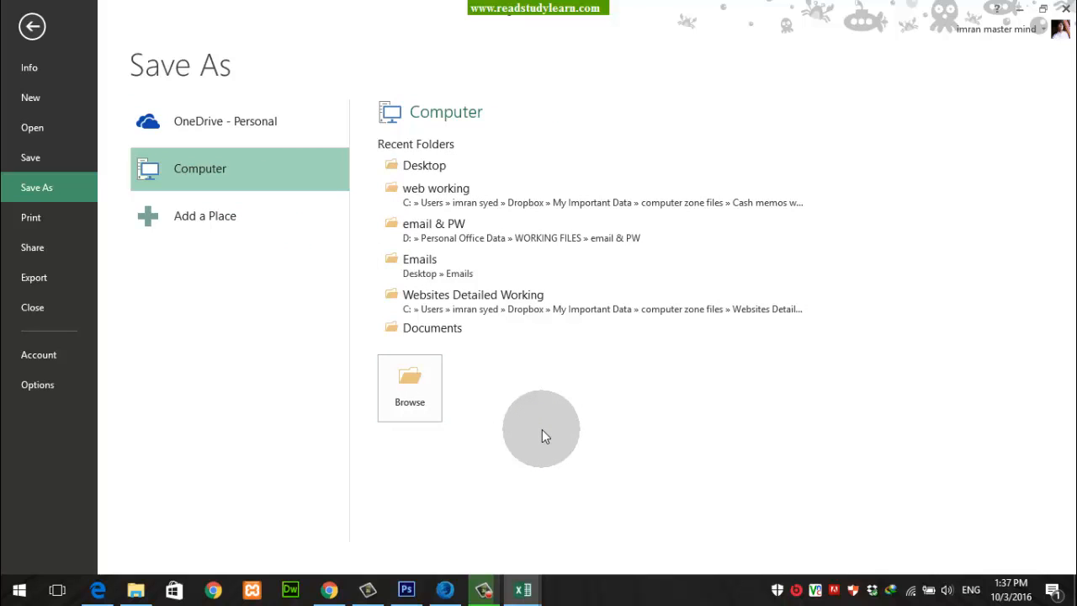
pyautogui.click(404, 386)
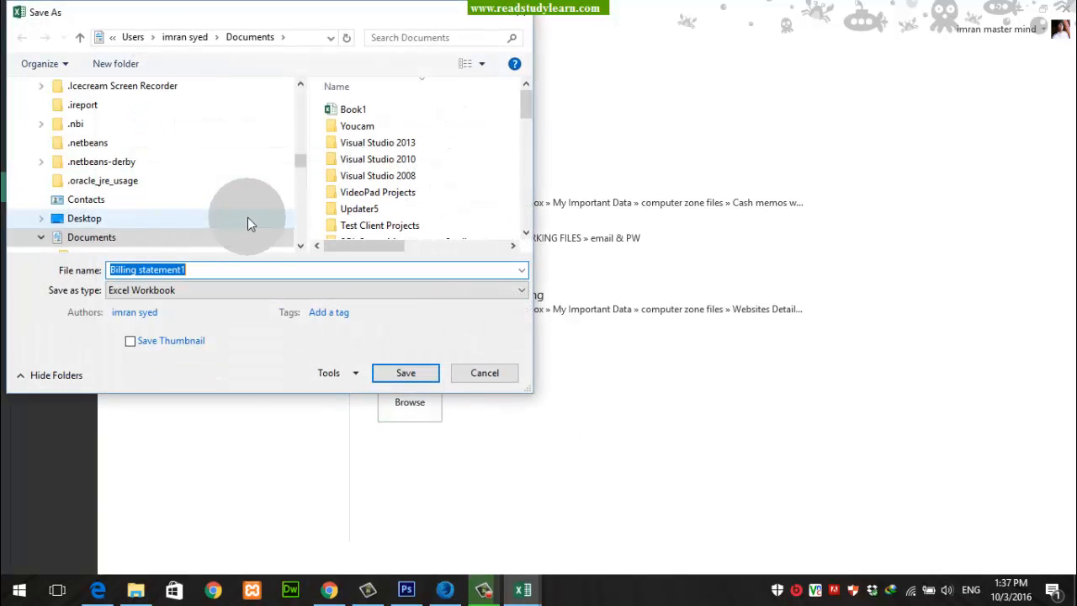
pyautogui.moveTo(301, 157); pyautogui.dragTo(299, 89)
pyautogui.click(140, 115)
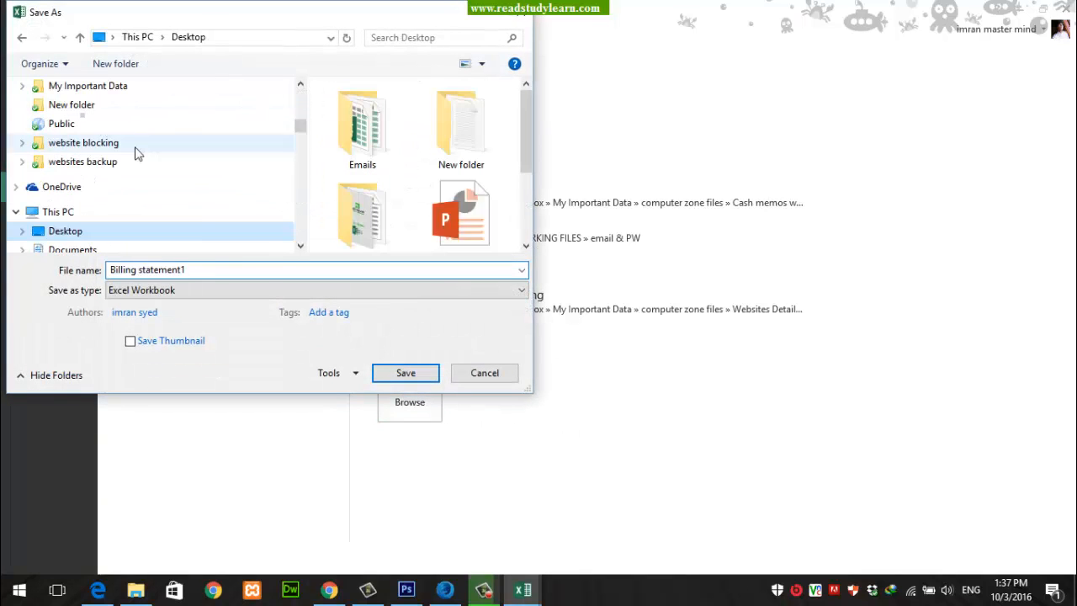
# Step: Save the statement to the Desktop as an Excel Workbook named Billing
pyautogui.click(217, 277)
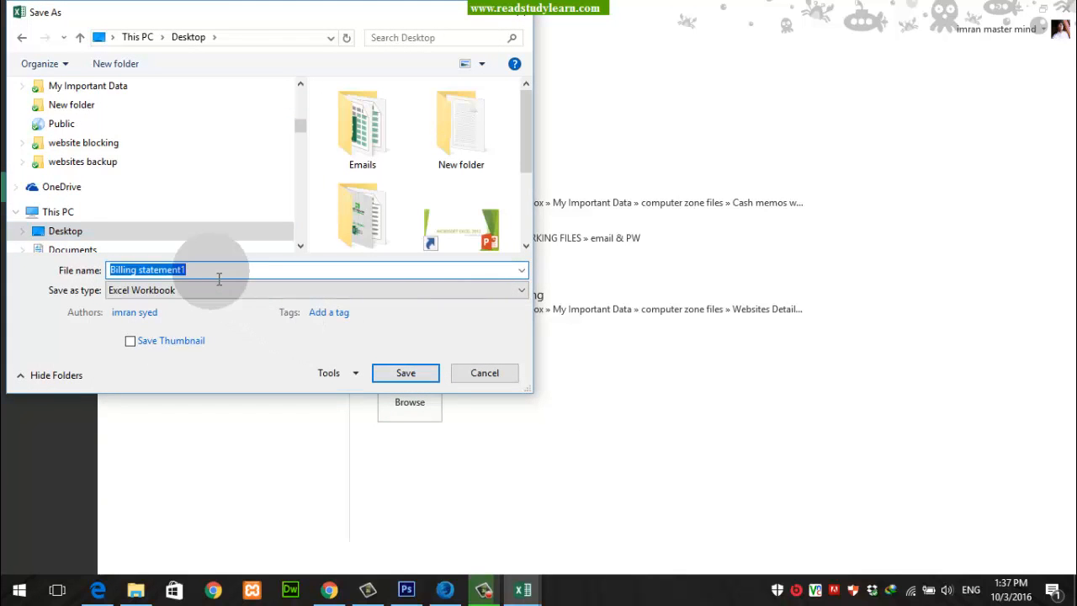
pyautogui.write('B')
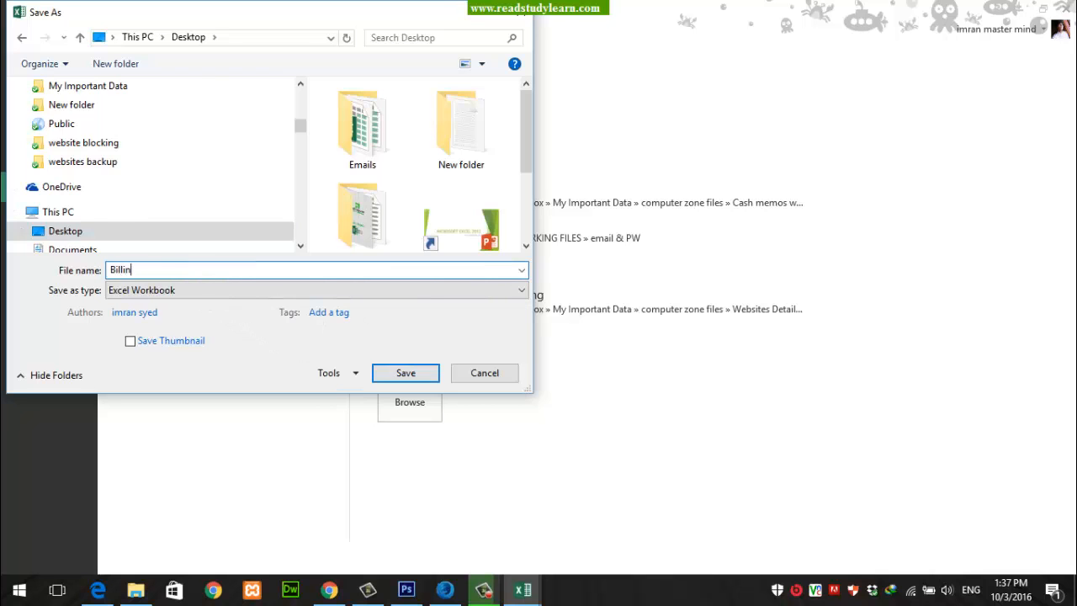
pyautogui.write('illin')
pyautogui.press('Return')
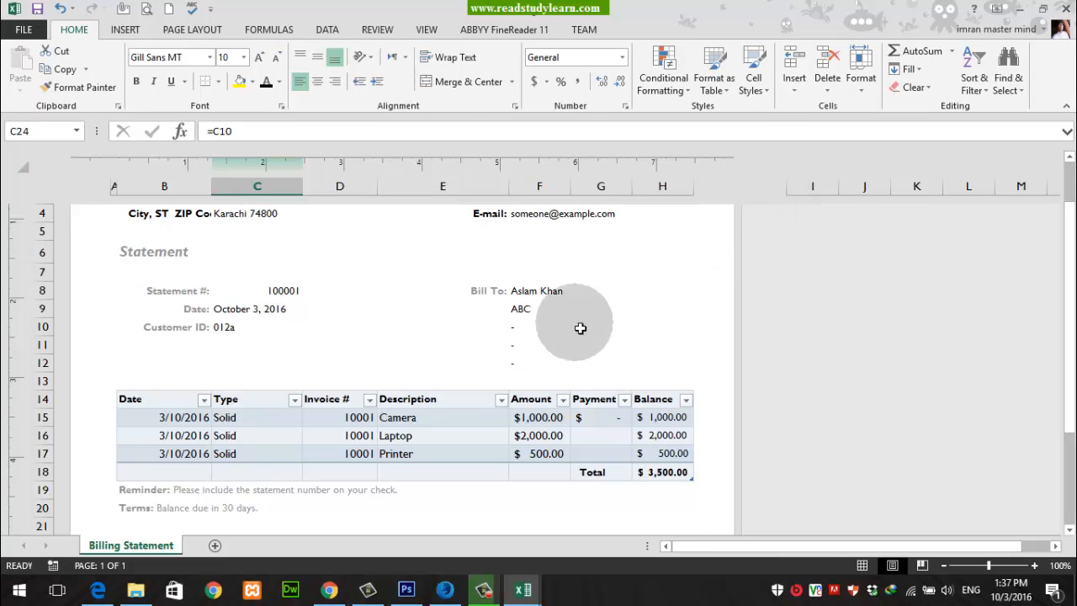
pyautogui.scroll(-8, 524, 294)
pyautogui.scroll(5, 526, 295)
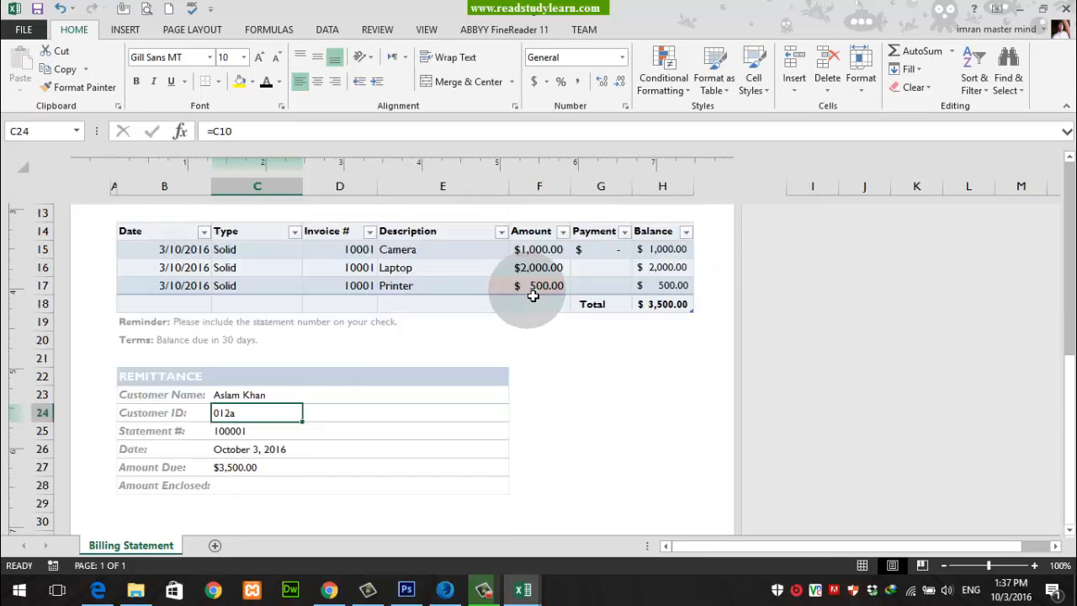
pyautogui.scroll(4, 533, 295)
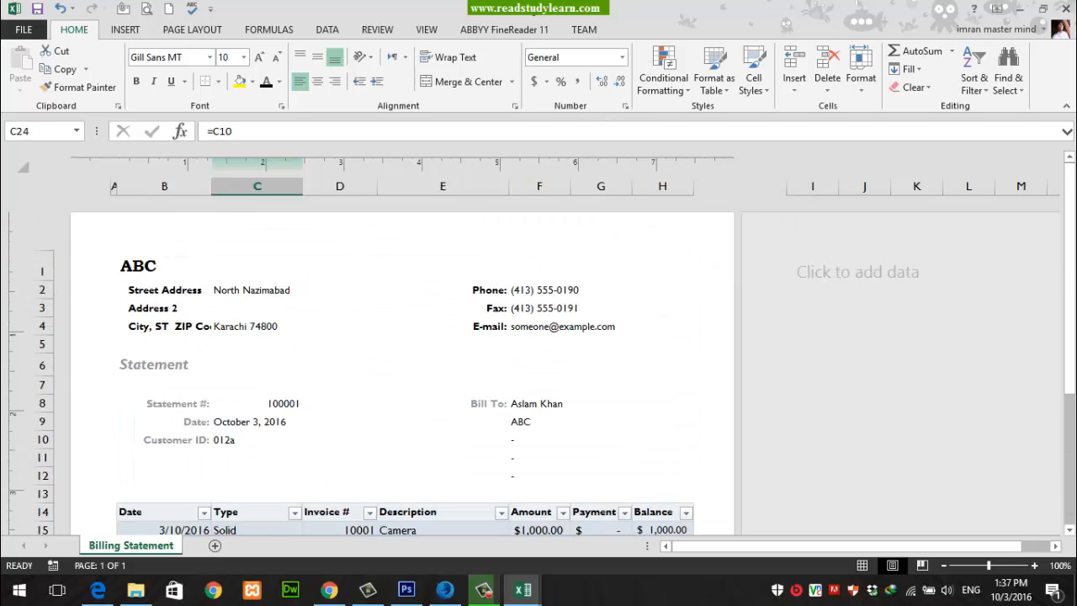
# Step: Show the desktop and examine the saved Billing file's properties, checking its details, file type and extension
pyautogui.click(1019, 10)
pyautogui.click(1020, 10)
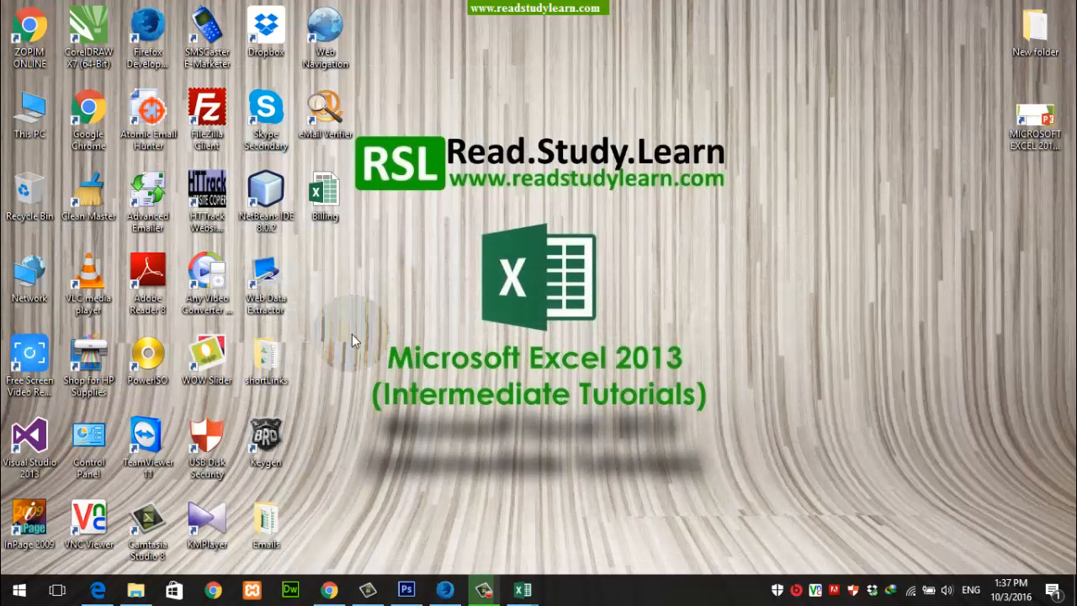
pyautogui.rightClick(328, 193)
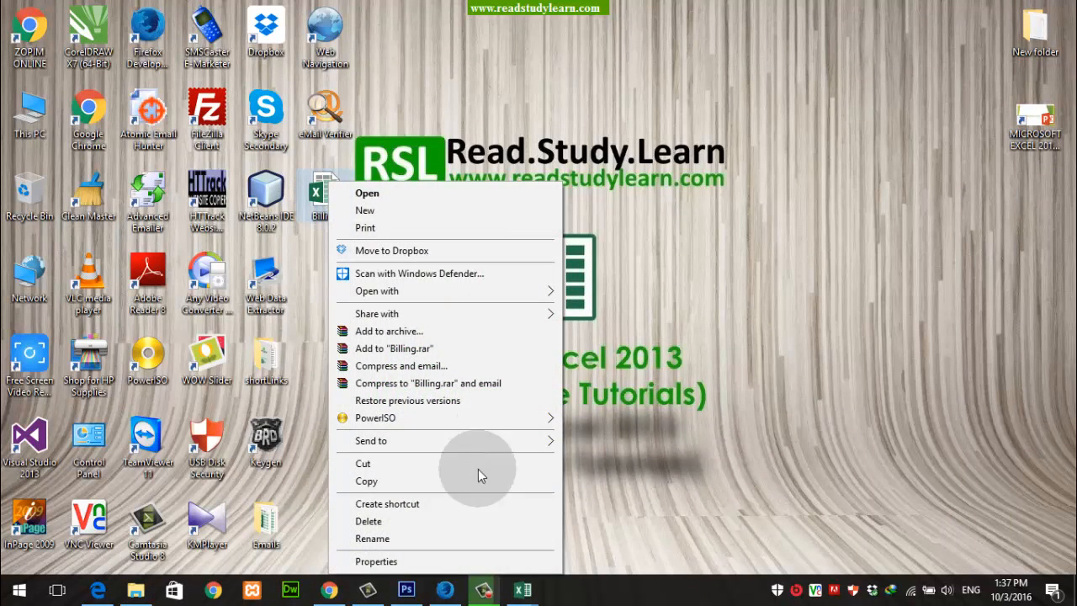
pyautogui.click(477, 476)
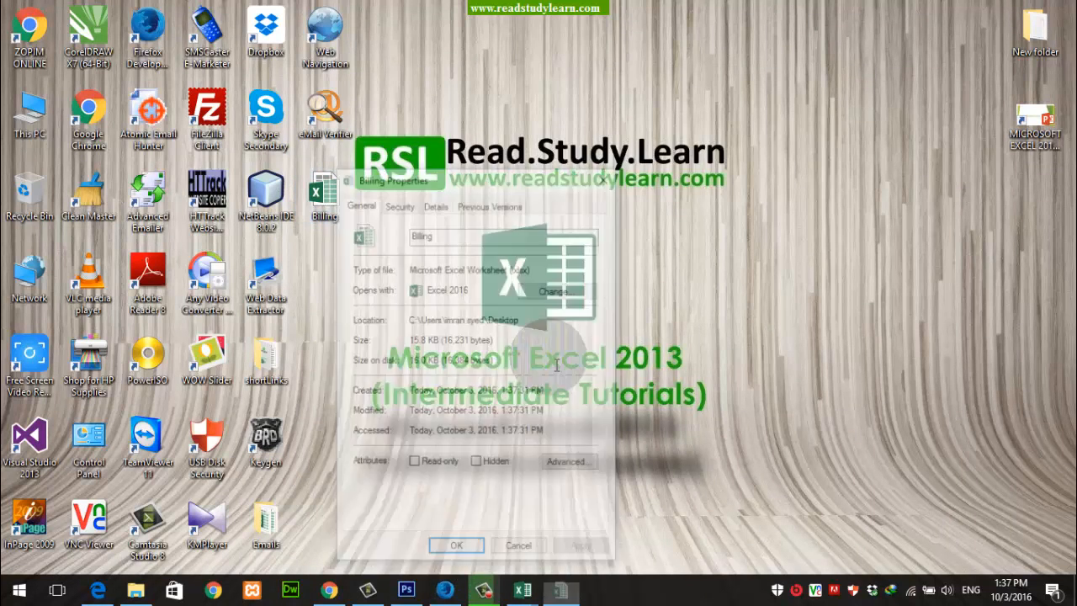
pyautogui.click(434, 204)
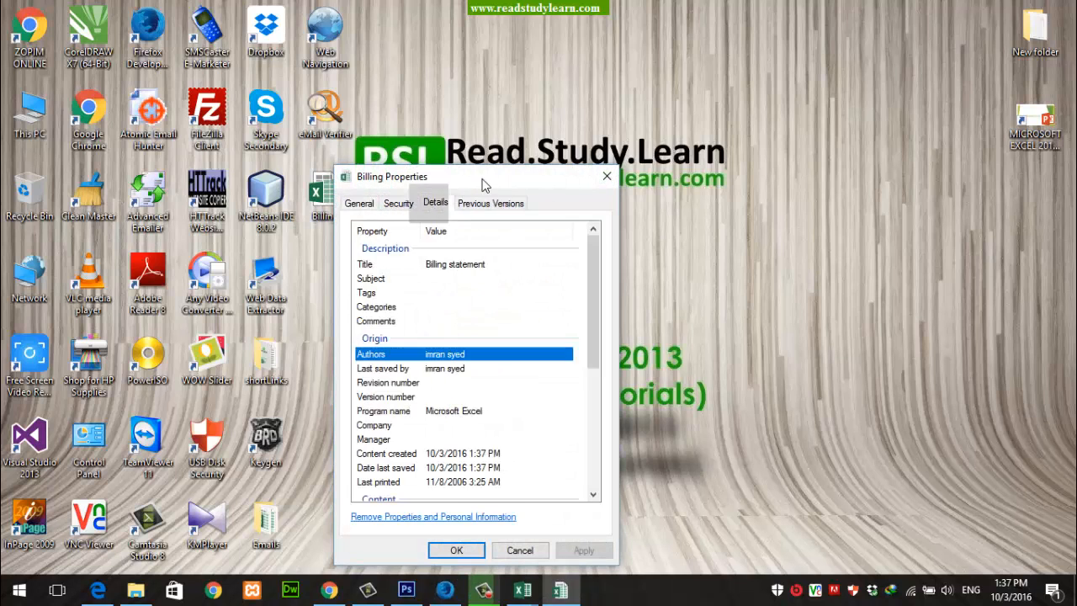
pyautogui.moveTo(482, 181); pyautogui.dragTo(537, 118)
pyautogui.click(546, 140)
pyautogui.click(414, 140)
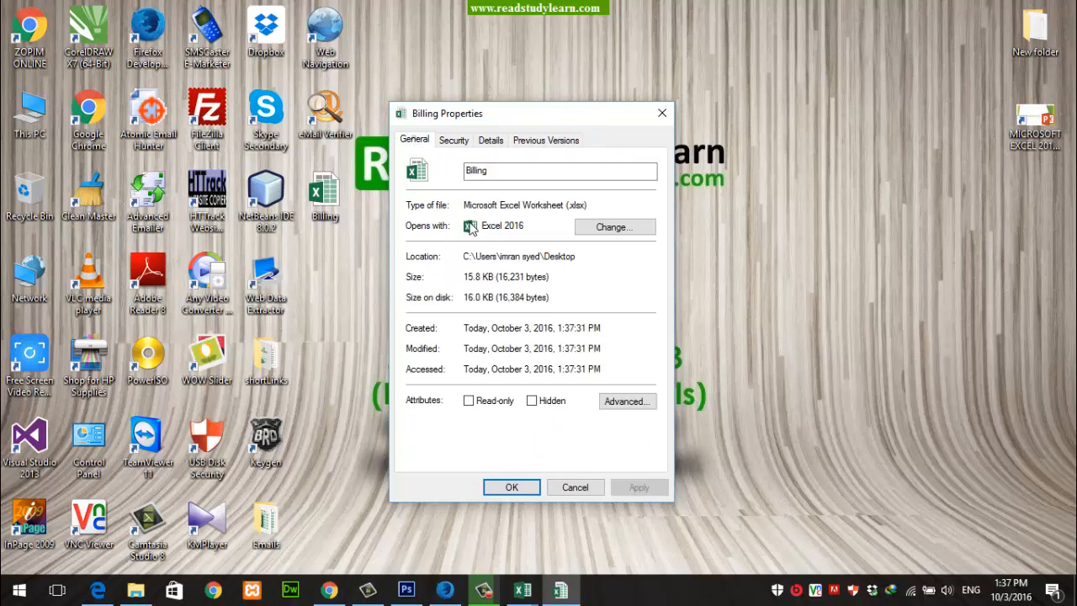
pyautogui.doubleClick(575, 210)
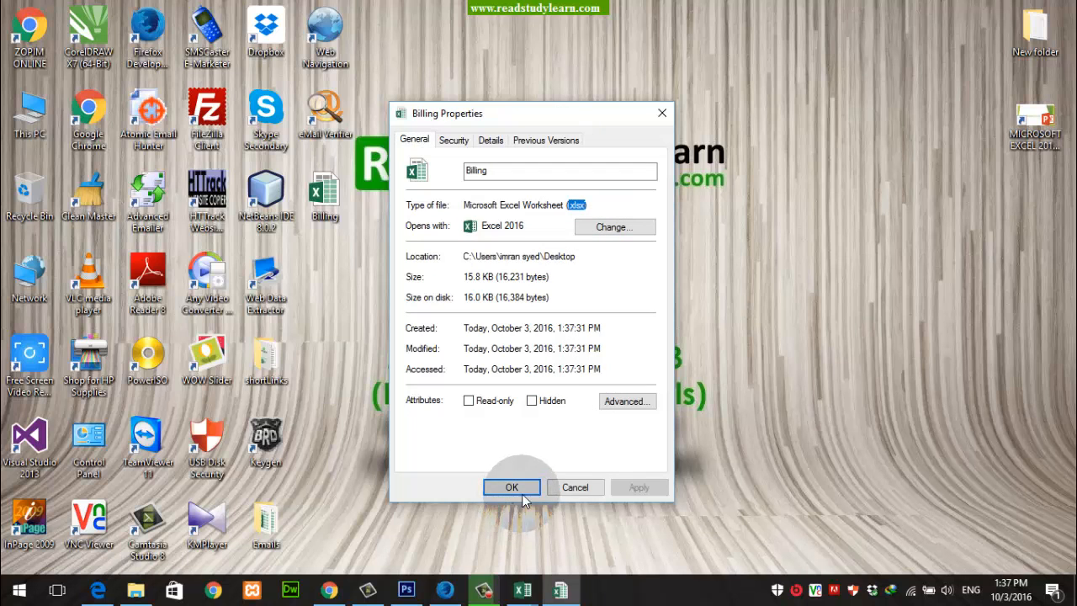
pyautogui.click(561, 489)
# Step: Switch back to the Billing workbook in Excel, start saving a copy on the computer and enlarge the Save As dialog
pyautogui.moveTo(523, 589)
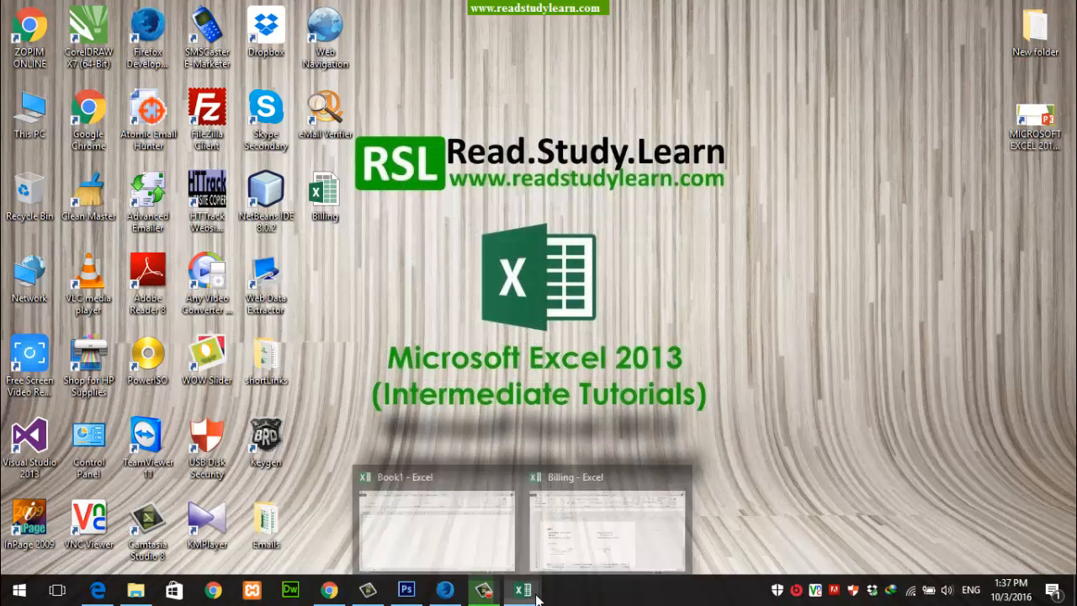
pyautogui.click(567, 547)
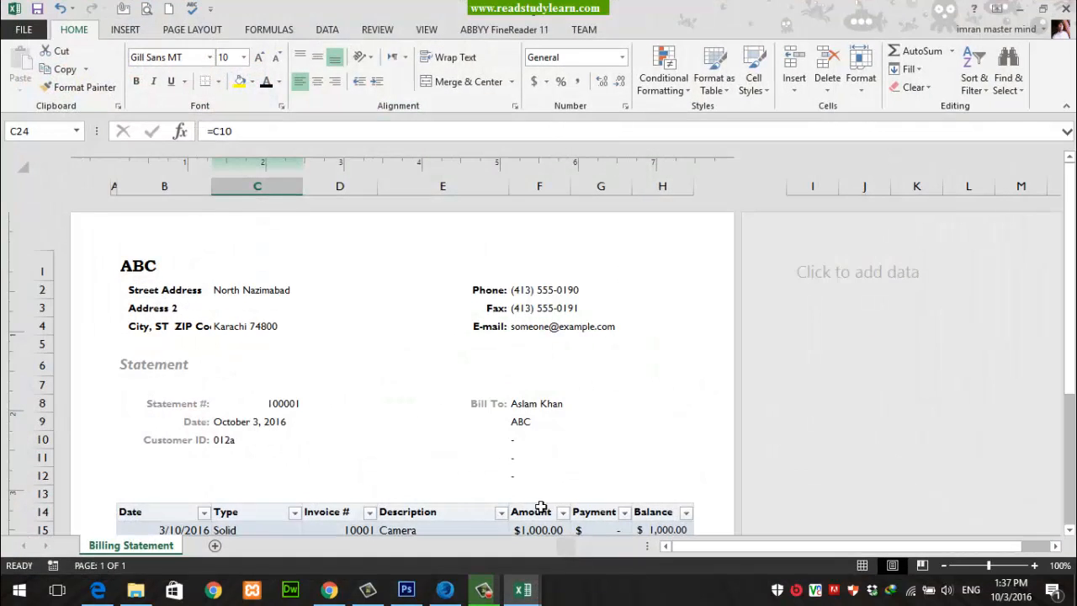
pyautogui.click(23, 29)
pyautogui.click(37, 187)
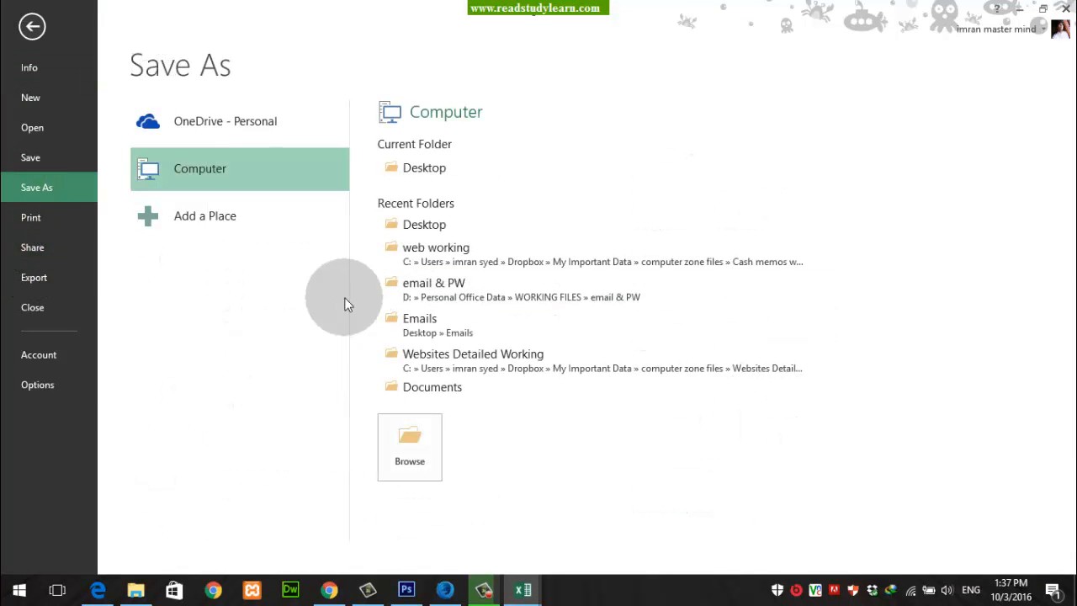
pyautogui.click(414, 443)
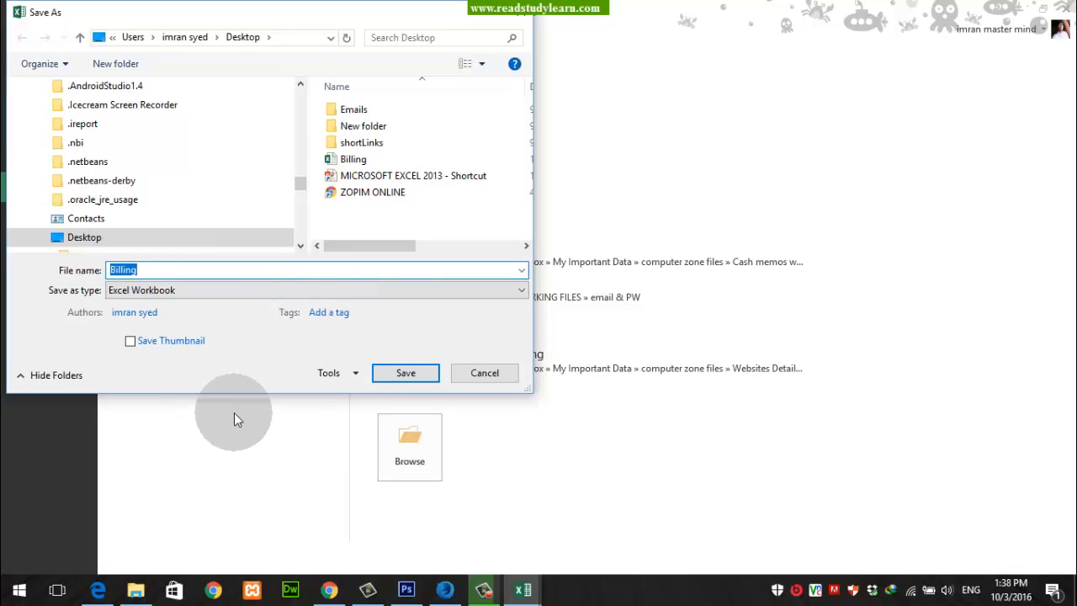
pyautogui.moveTo(302, 178); pyautogui.dragTo(302, 89)
pyautogui.click(167, 110)
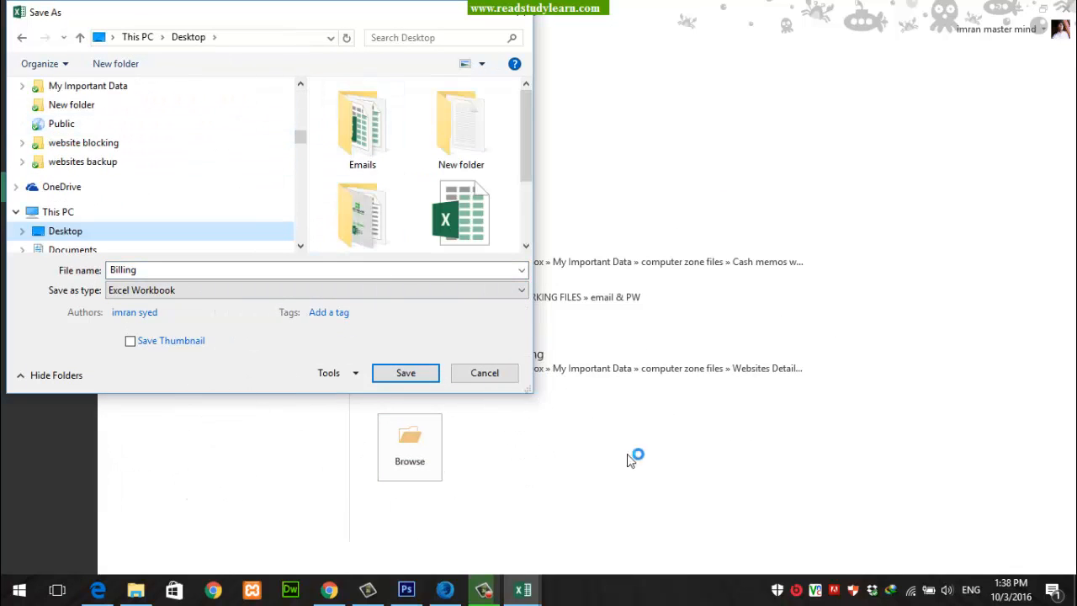
pyautogui.moveTo(535, 392); pyautogui.dragTo(867, 532)
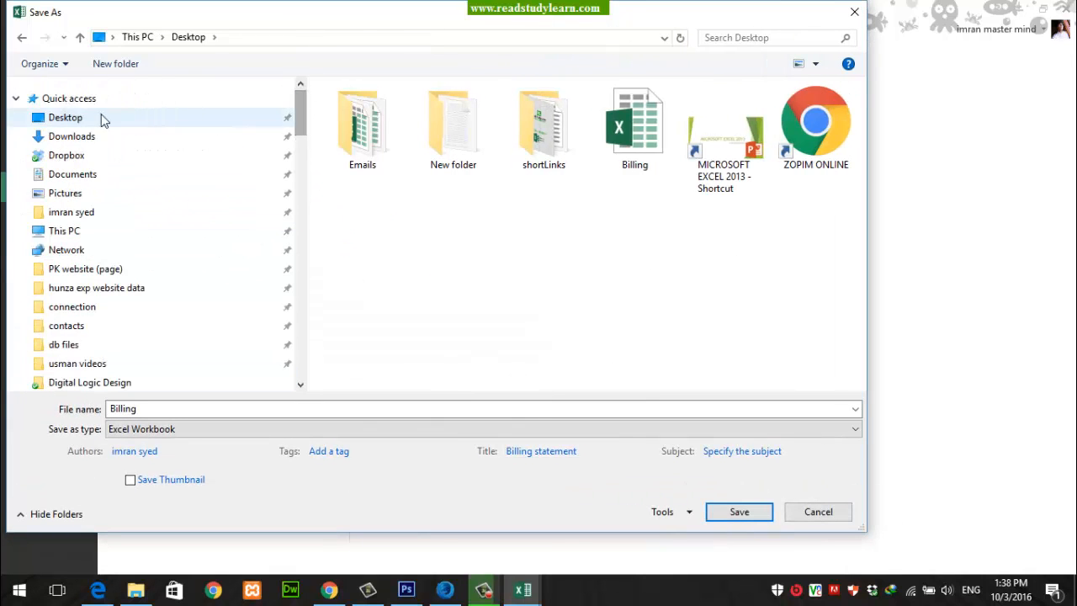
pyautogui.click(122, 450)
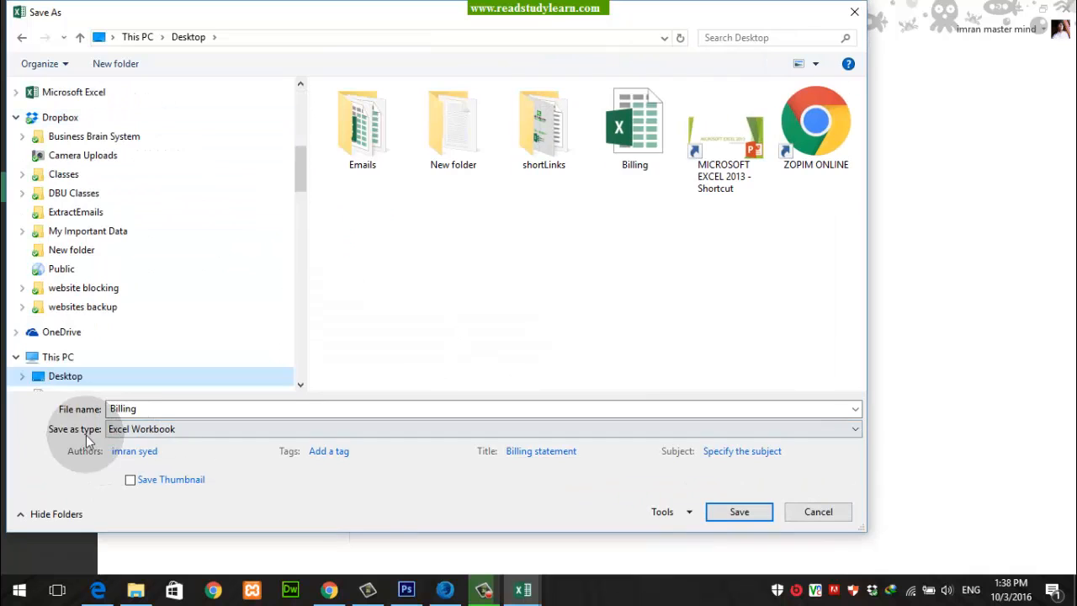
# Step: Save the statement to the Desktop as an Excel Template named Billing and close its workbook
pyautogui.click(160, 429)
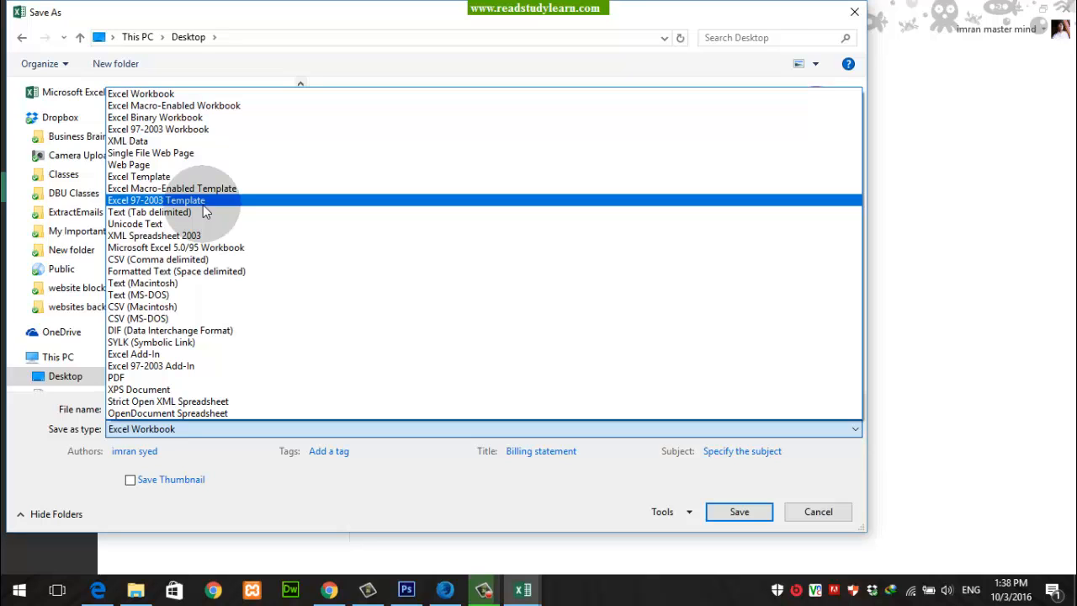
pyautogui.click(152, 179)
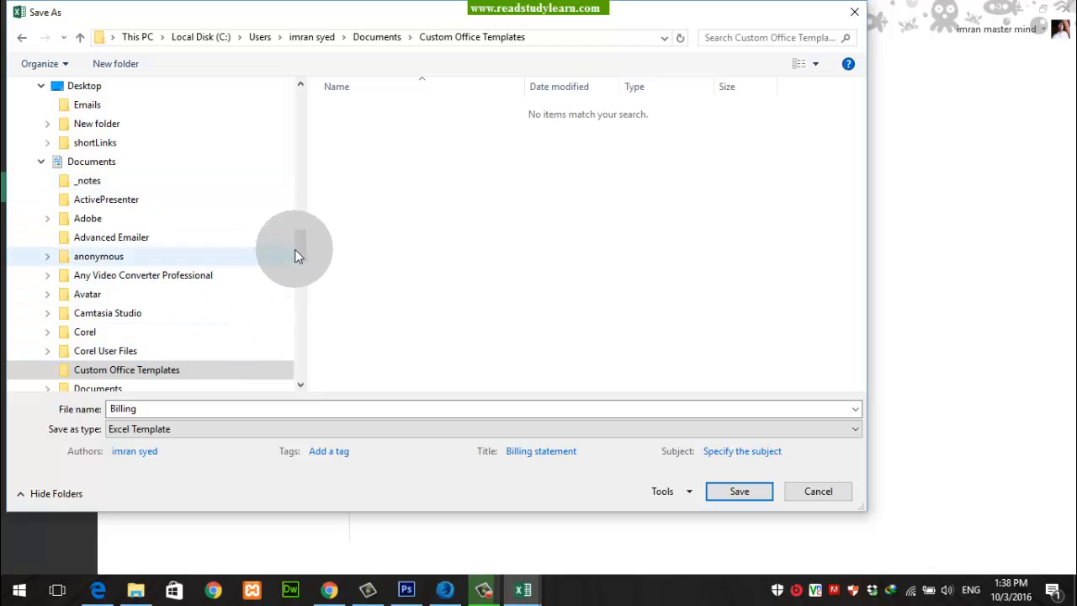
pyautogui.click(93, 86)
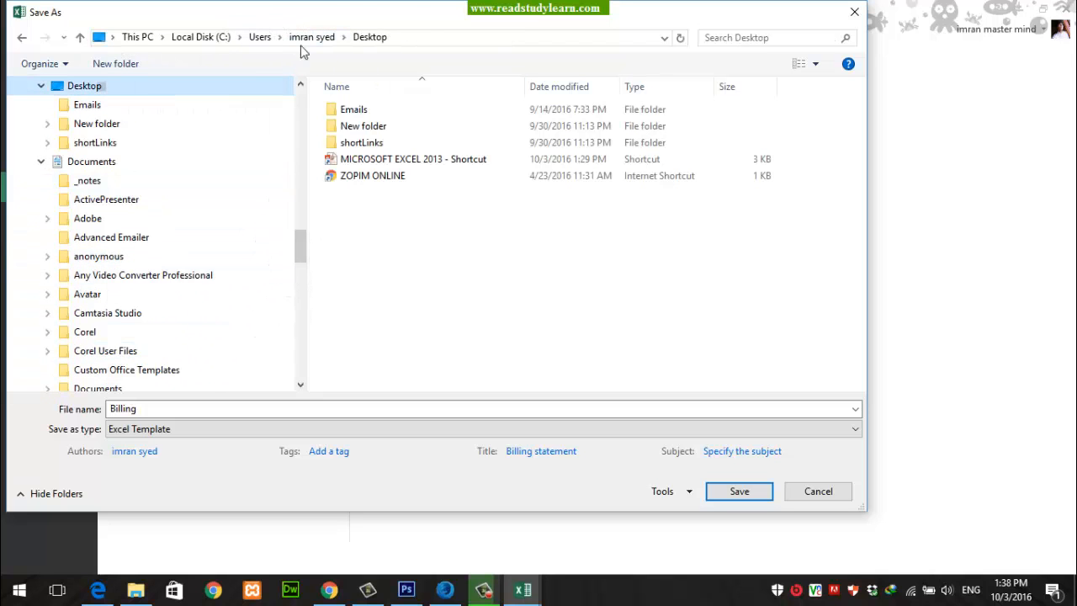
pyautogui.click(123, 412)
pyautogui.doubleClick(123, 412)
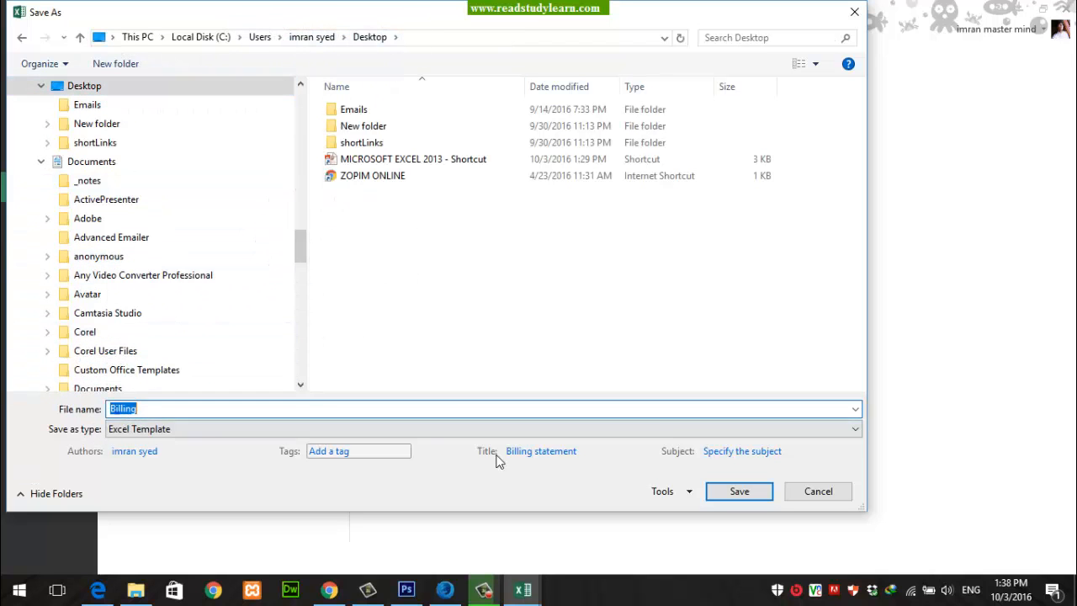
pyautogui.click(738, 491)
pyautogui.click(1064, 9)
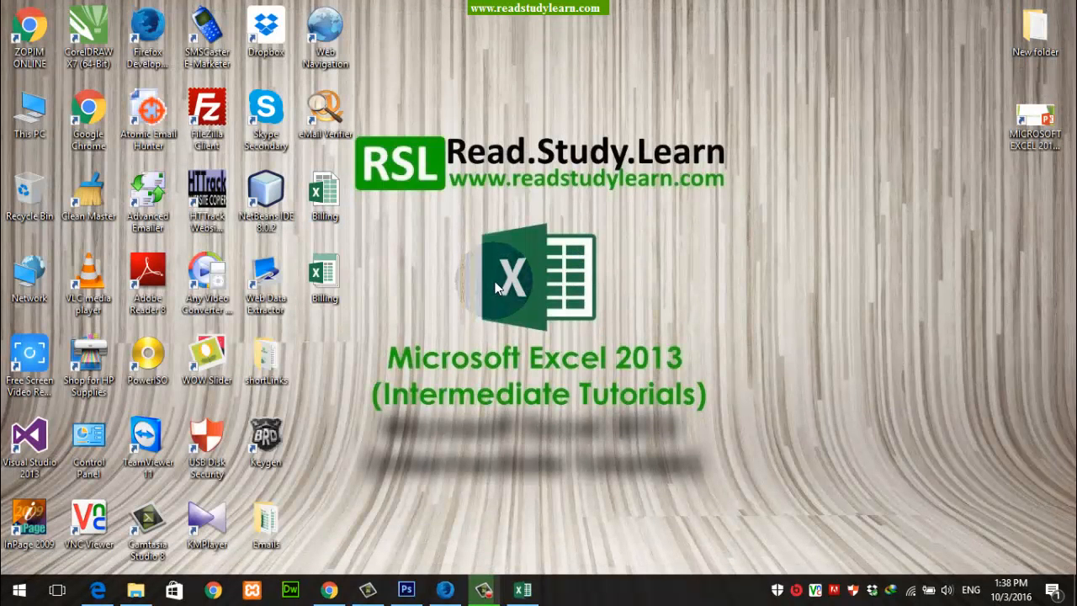
# Step: Examine the file type and extension in the properties of the Billing template file on the desktop
pyautogui.moveTo(351, 276); pyautogui.dragTo(325, 184)
pyautogui.click(426, 193)
pyautogui.click(327, 261)
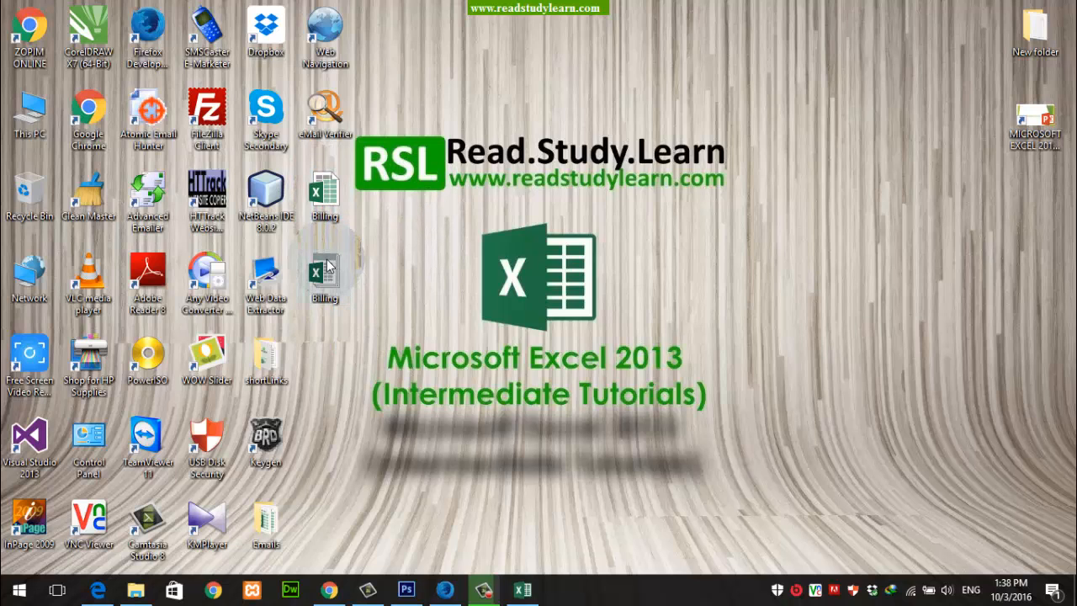
pyautogui.click(329, 193)
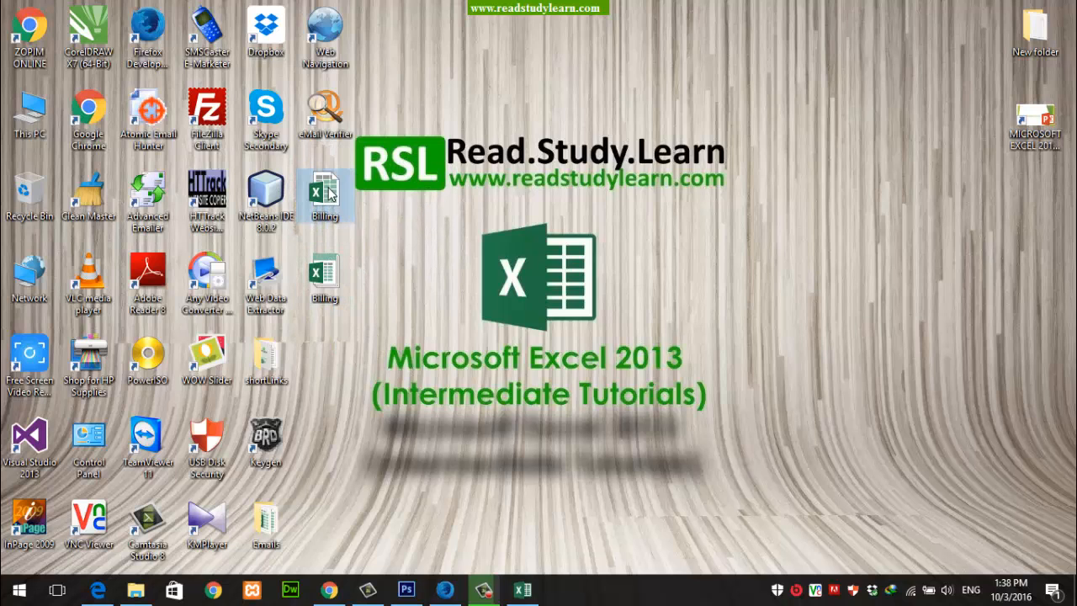
pyautogui.rightClick(324, 276)
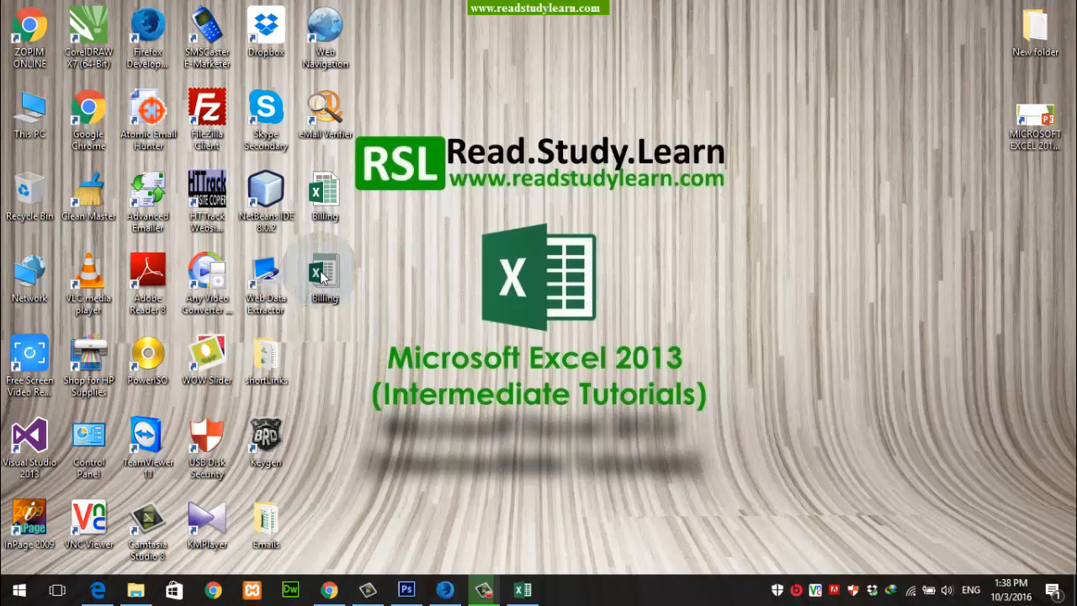
pyautogui.click(370, 562)
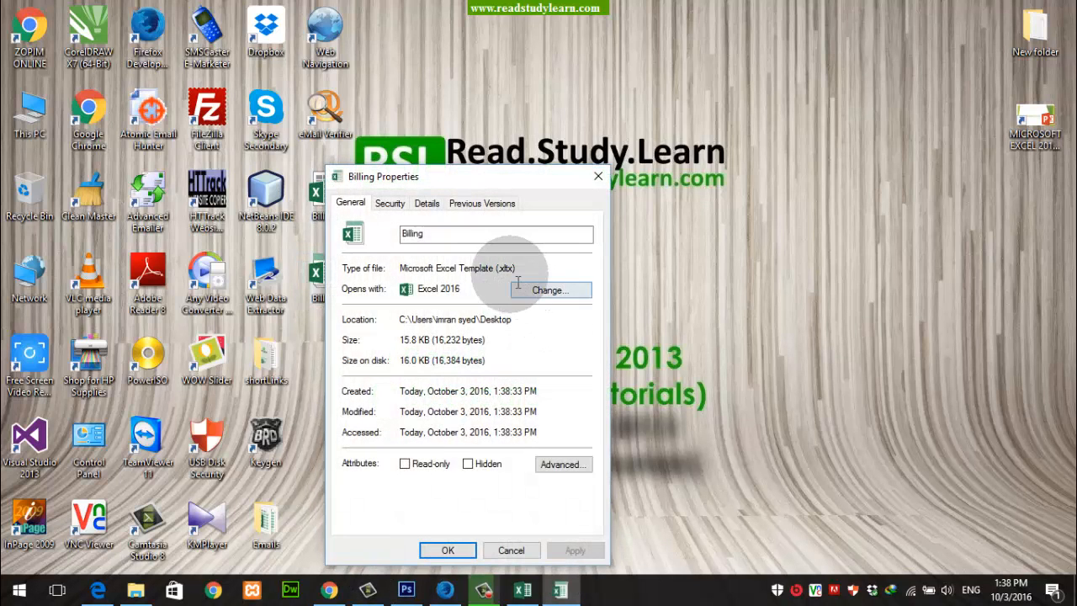
pyautogui.moveTo(499, 269); pyautogui.dragTo(510, 269)
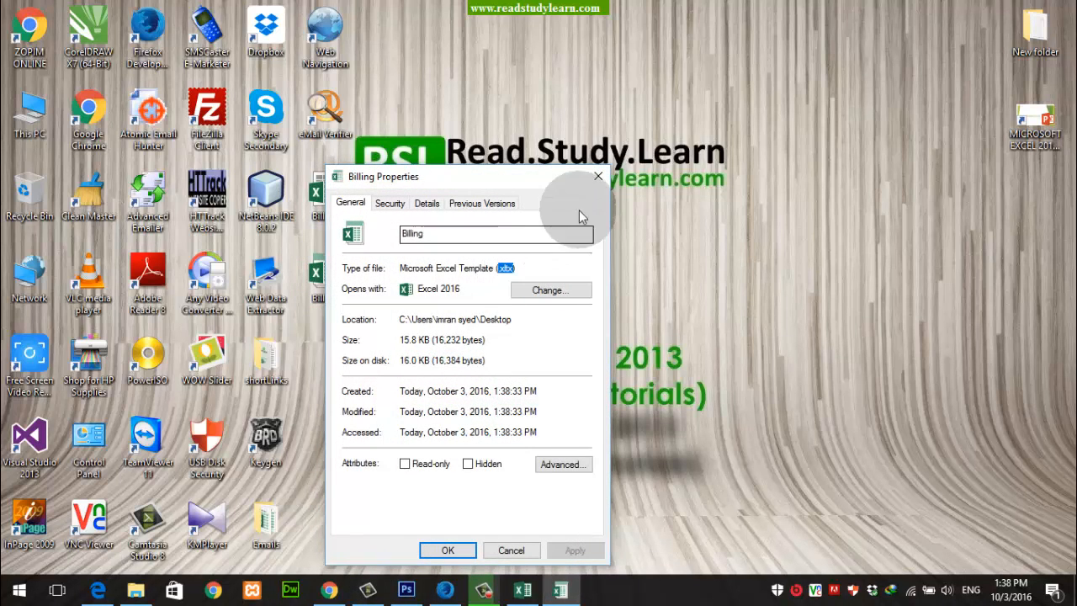
pyautogui.click(598, 176)
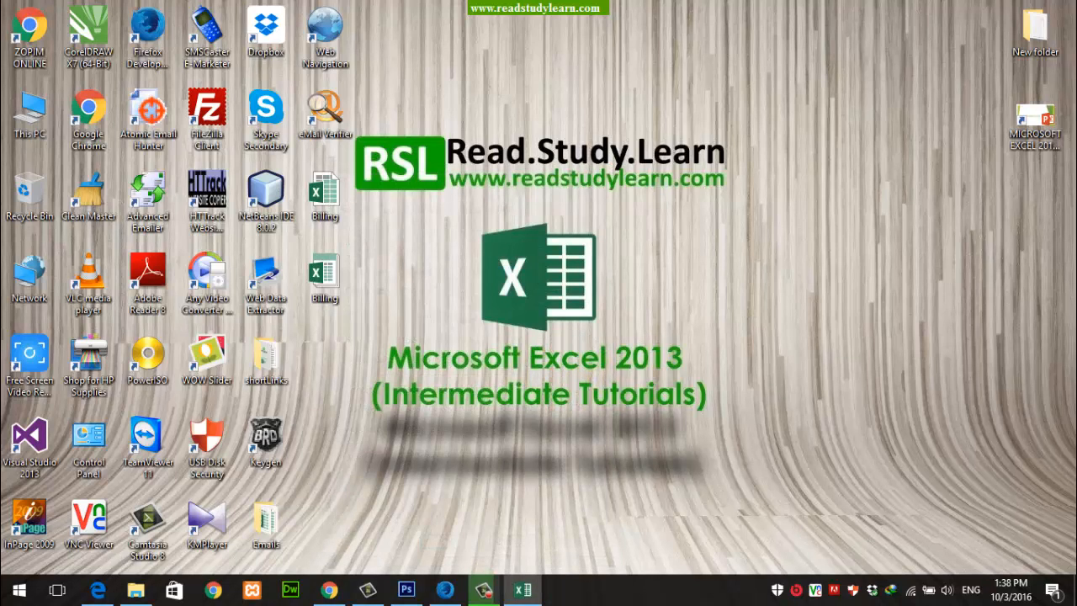
# Step: Open the MICROSOFT EXCEL 2013 presentation from the desktop and view its slide show up to the Templates slide
pyautogui.rightClick(1031, 109)
pyautogui.press('Escape')
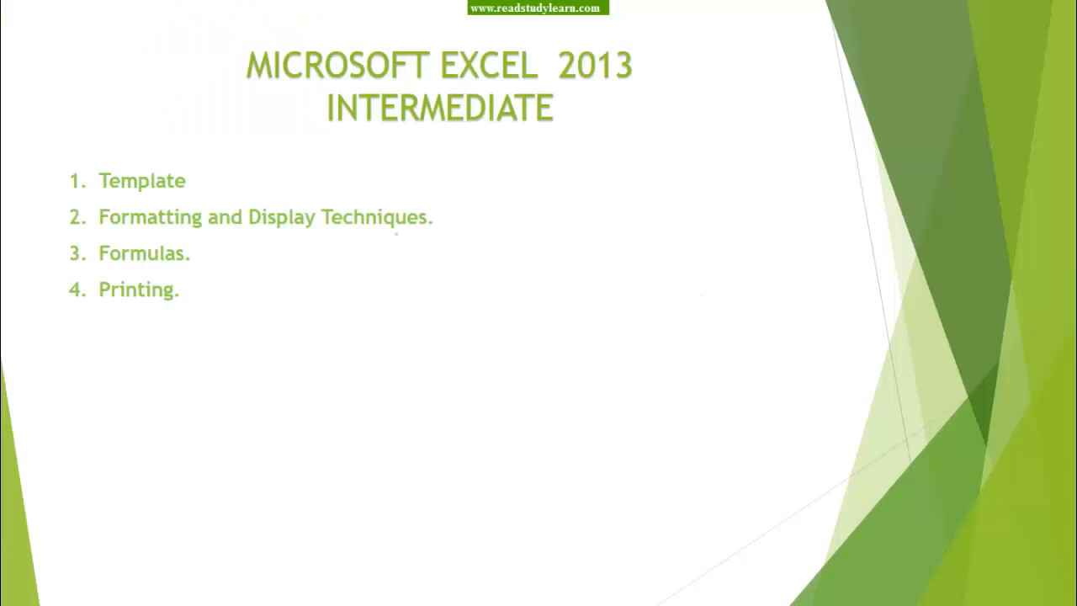
pyautogui.press('Right')
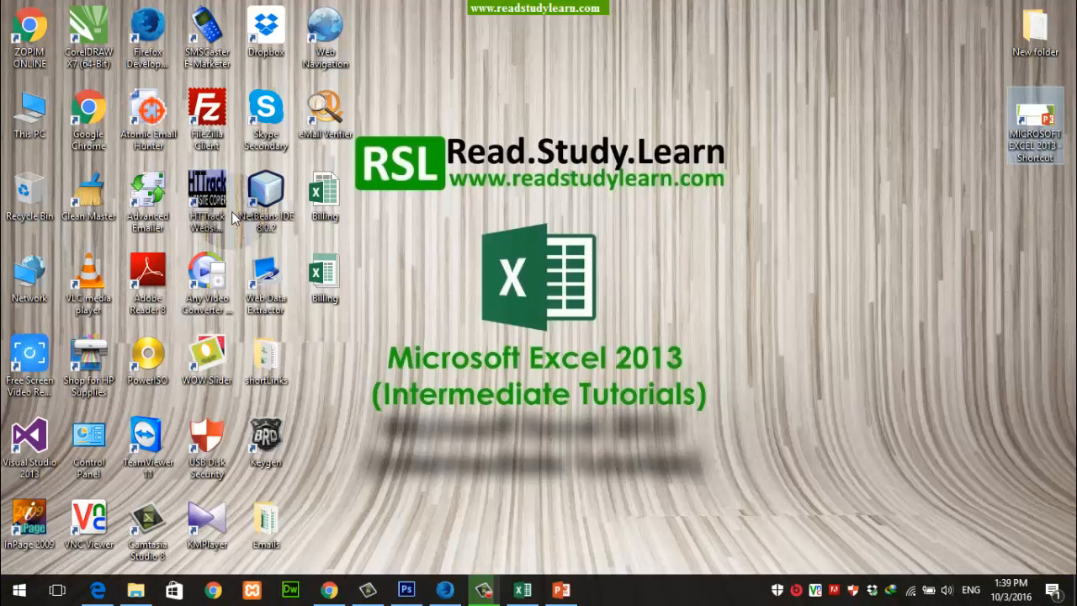
pyautogui.click(518, 290)
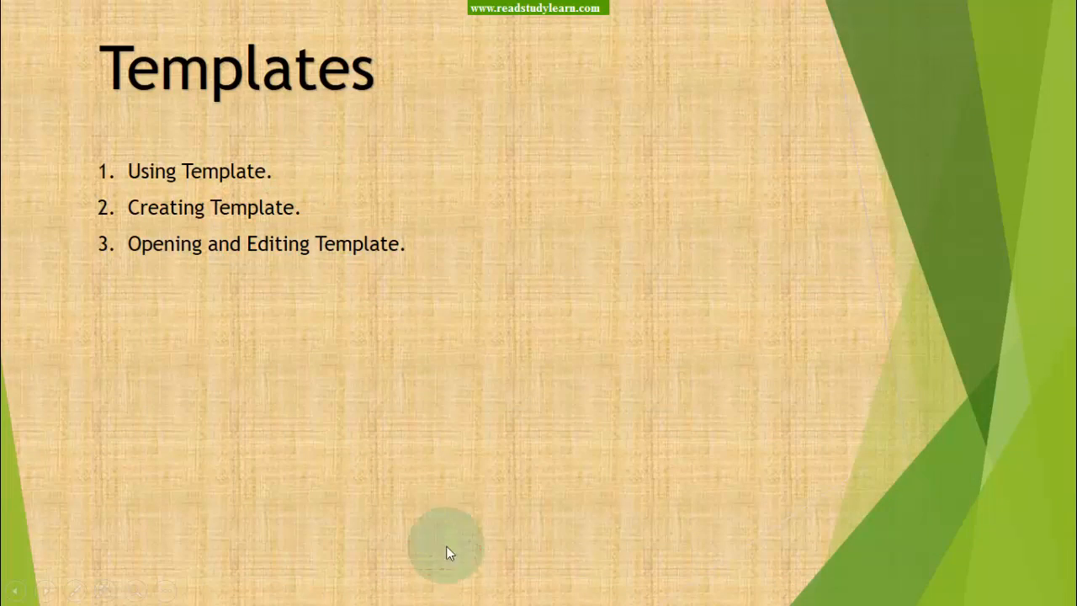
pyautogui.rightClick(668, 259)
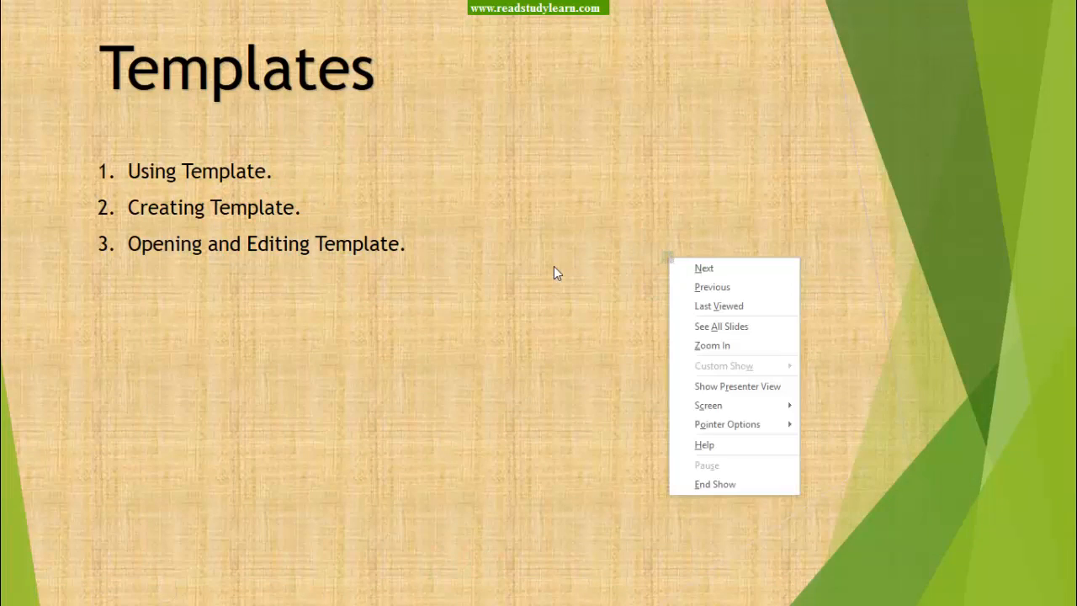
pyautogui.click(553, 270)
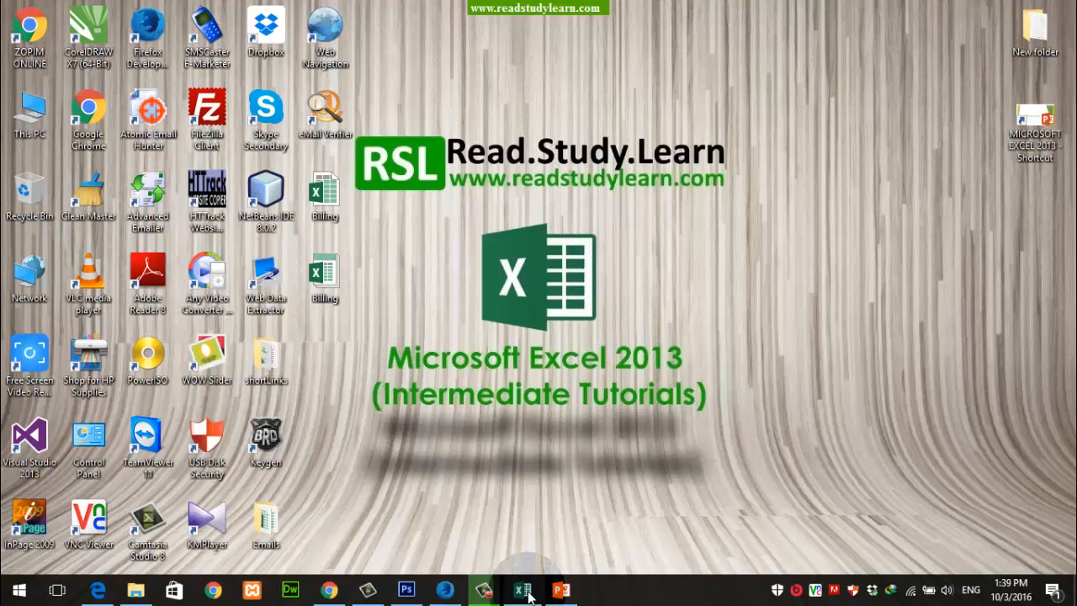
# Step: Switch to the blank Book1 workbook in Excel
pyautogui.moveTo(528, 596)
pyautogui.click(526, 499)
pyautogui.click(336, 286)
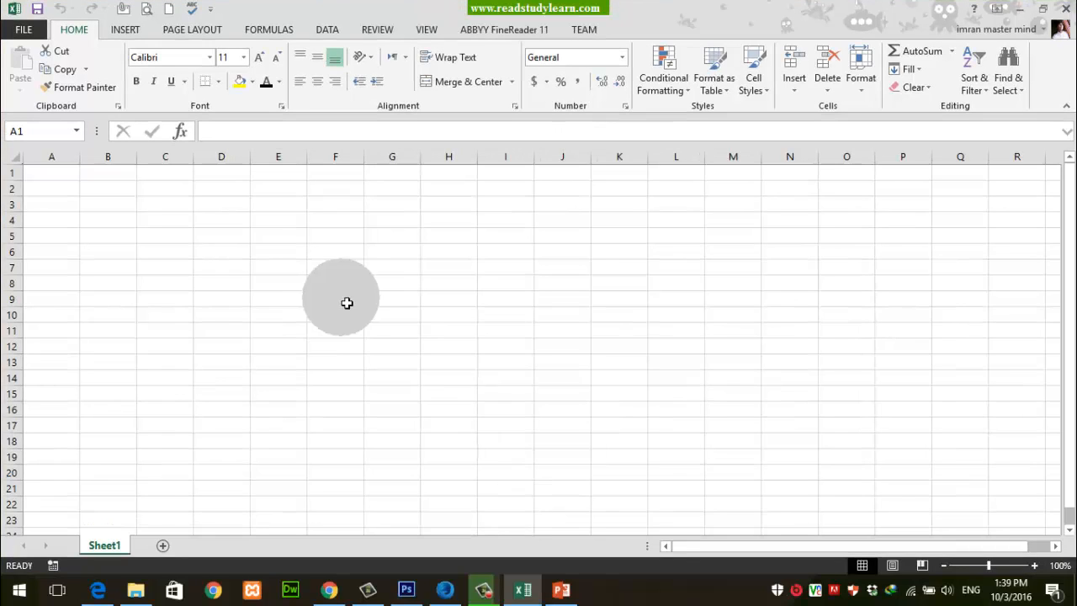
# Step: Open the recent studentsEmail workbook from the Emails folder and auto-fit the widths of its Email and Name columns
pyautogui.click(23, 29)
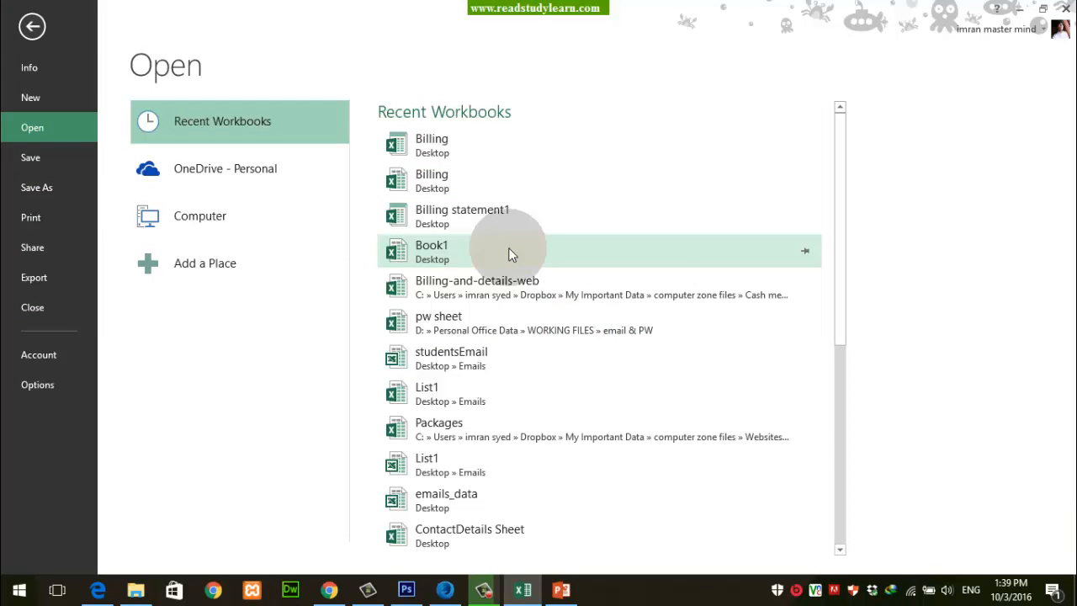
pyautogui.click(483, 368)
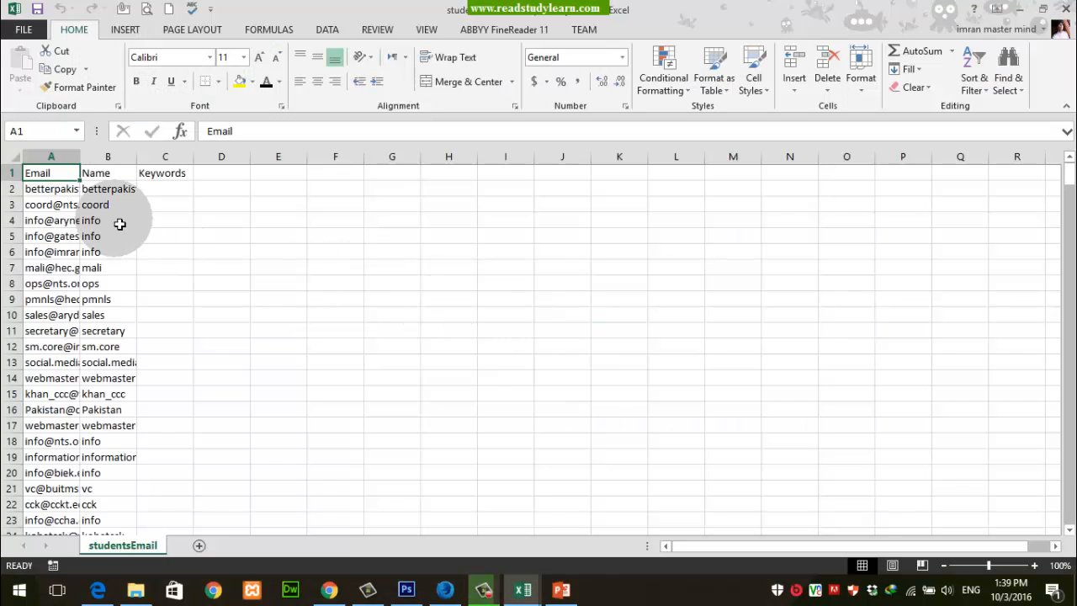
pyautogui.click(132, 222)
pyautogui.doubleClick(79, 156)
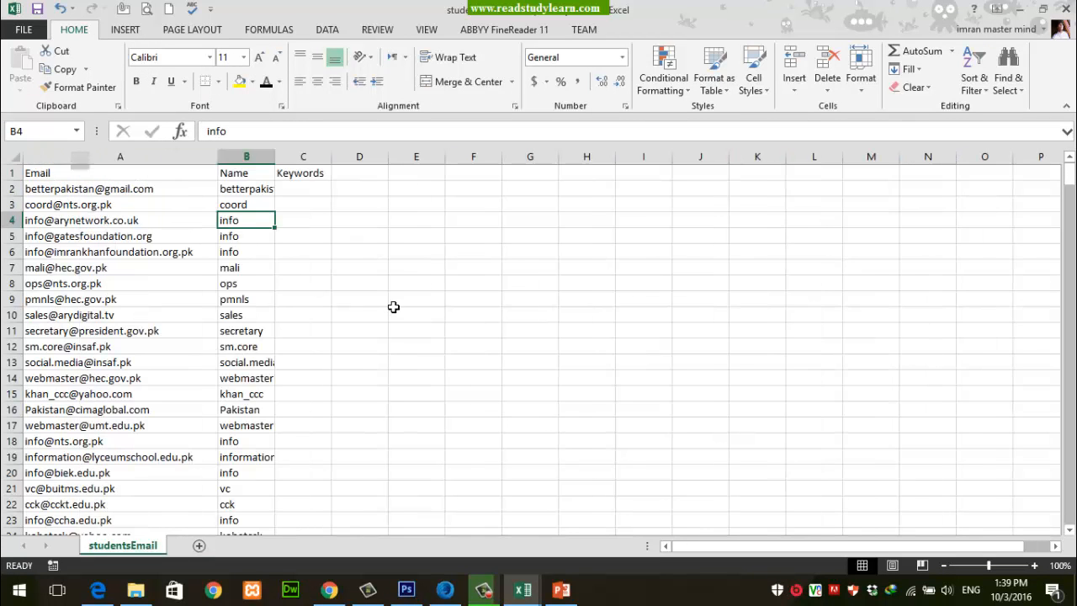
pyautogui.click(142, 237)
pyautogui.scroll(-4, 241, 249)
pyautogui.scroll(-1, 241, 249)
pyautogui.scroll(5, 244, 243)
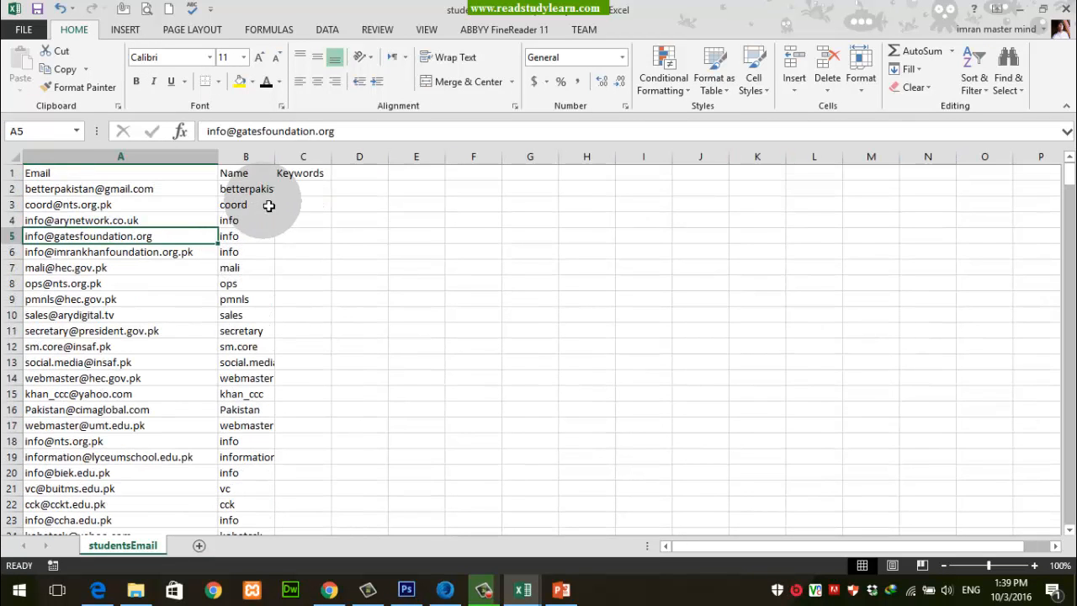
pyautogui.click(271, 172)
pyautogui.doubleClick(280, 163)
pyautogui.click(348, 218)
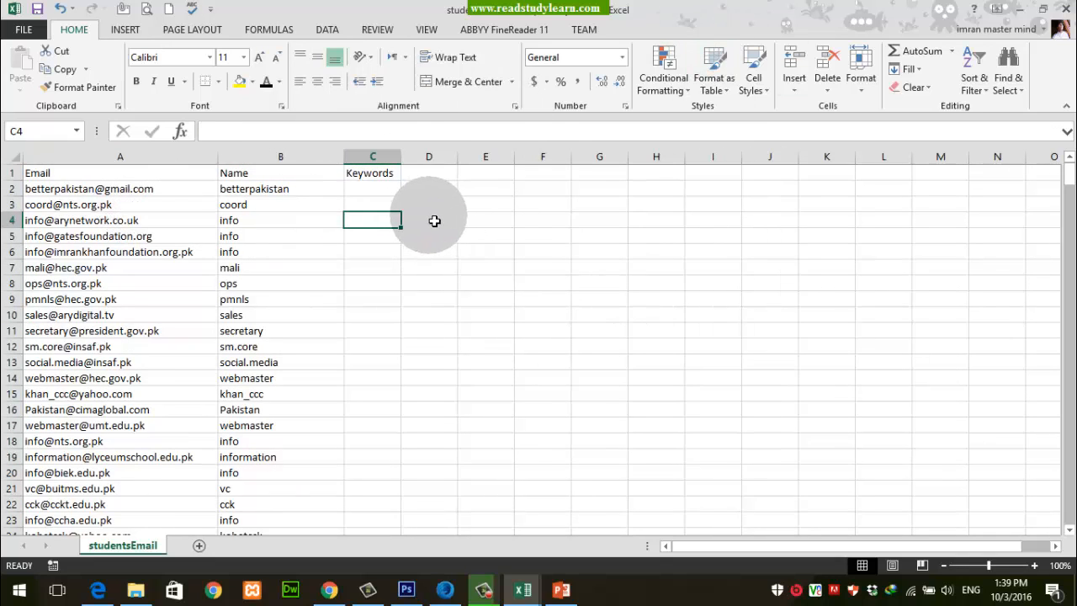
# Step: Save the studentsEmail workbook to the Desktop as an Excel Template, keeping its file name
pyautogui.click(37, 35)
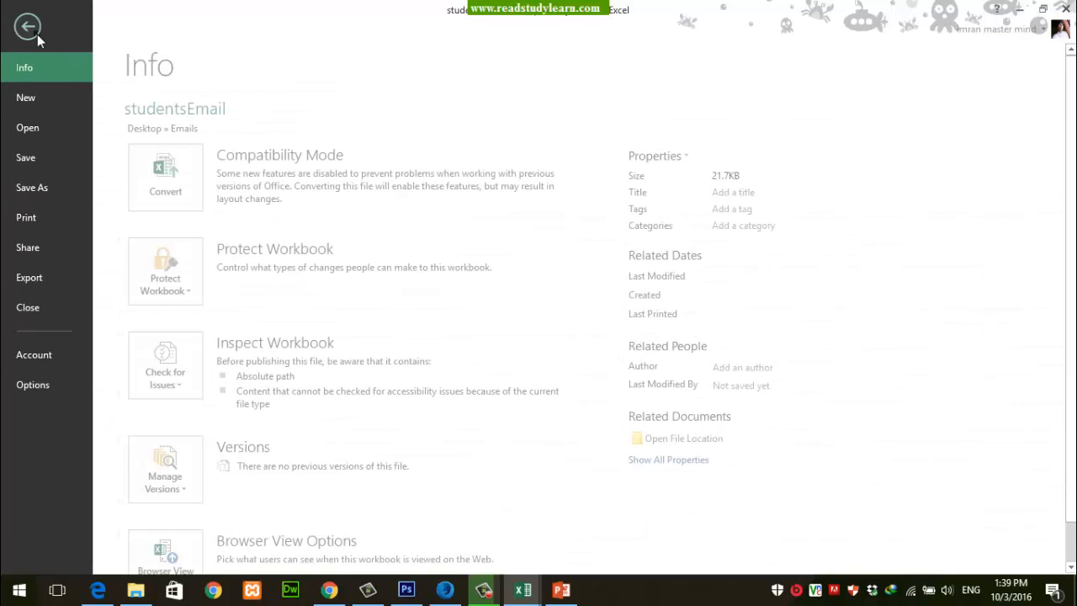
pyautogui.click(62, 186)
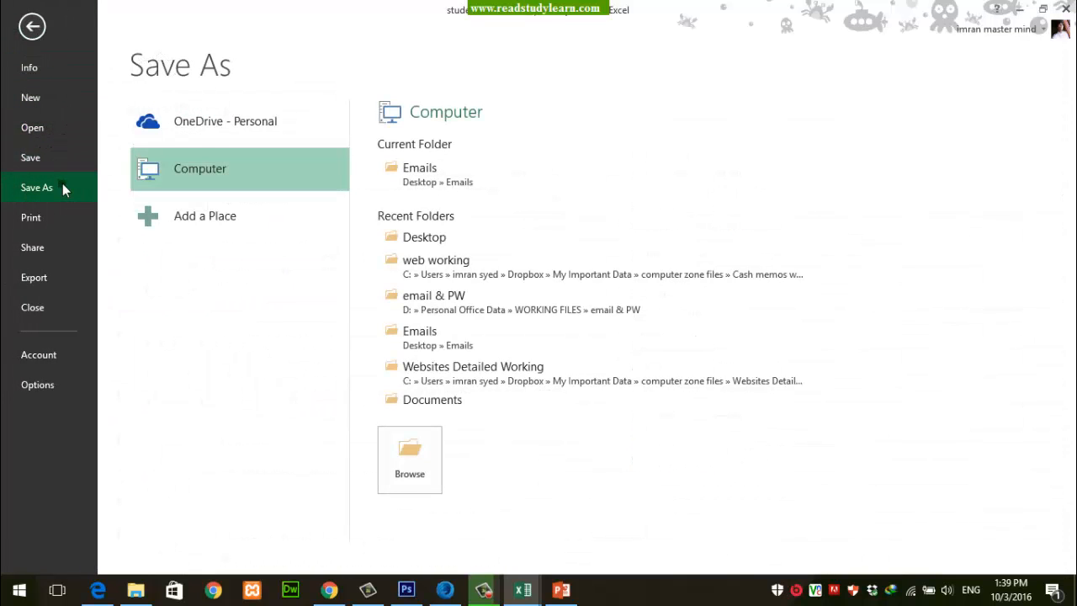
pyautogui.click(400, 461)
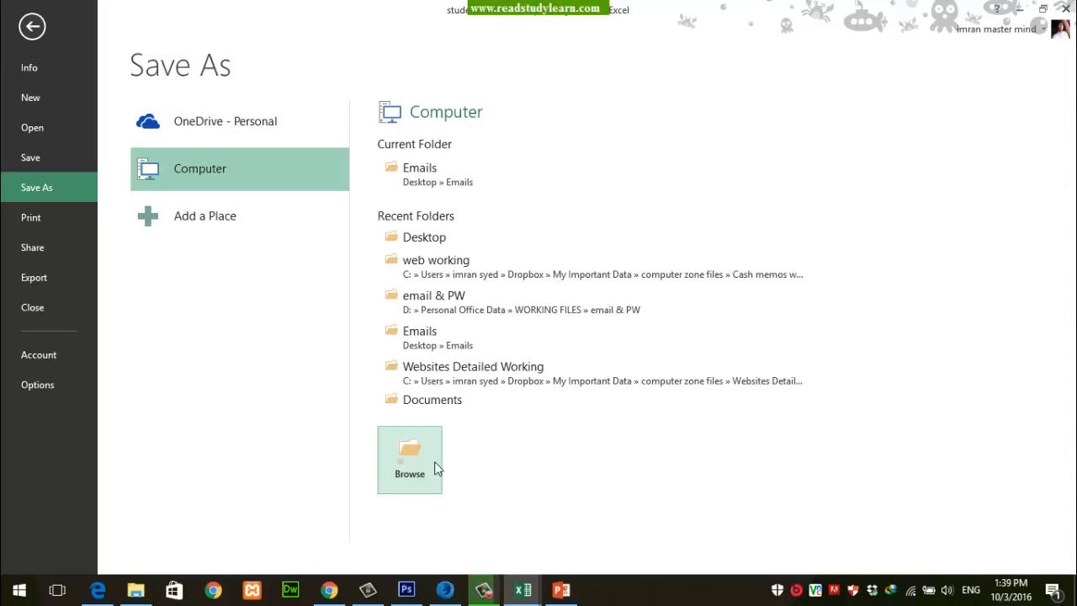
pyautogui.click(169, 431)
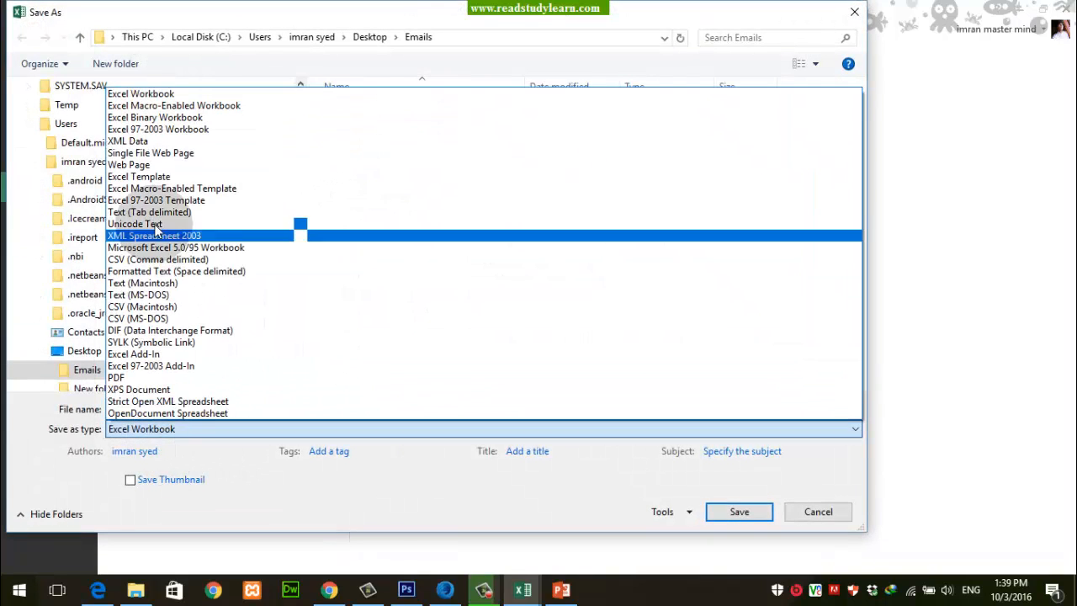
pyautogui.click(143, 178)
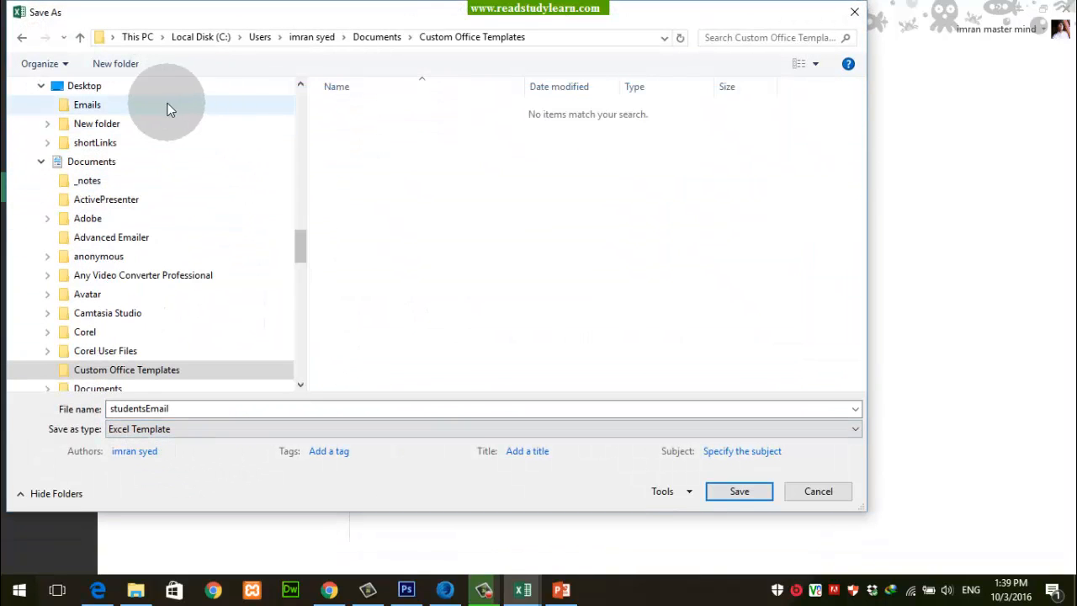
pyautogui.click(82, 88)
pyautogui.click(738, 492)
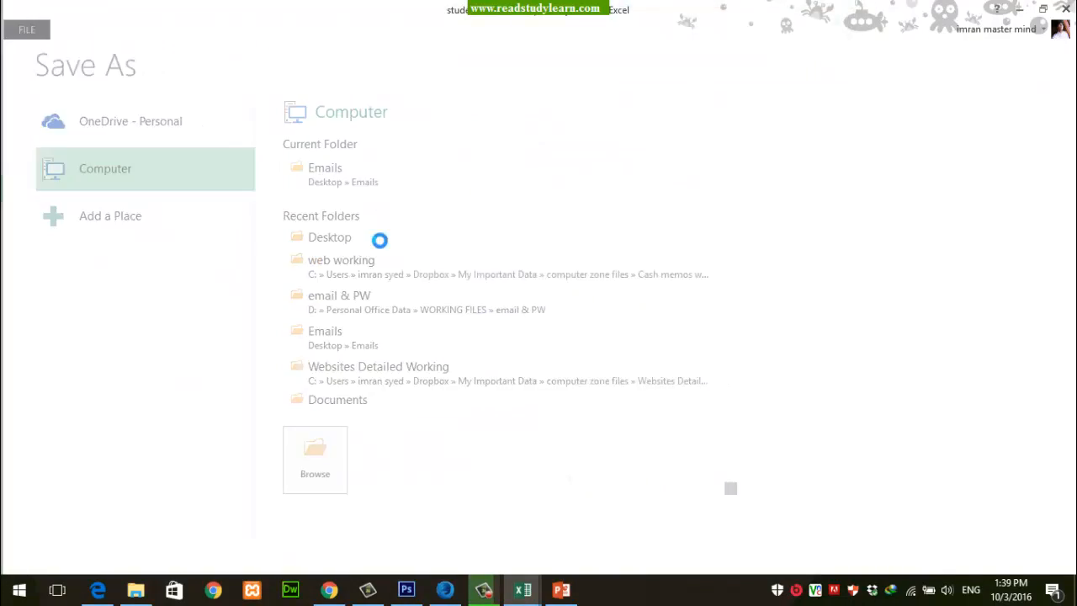
# Step: Minimize the Excel windows to find the studentsEmail template on the desktop, and end the PowerPoint slide show
pyautogui.click(1024, 6)
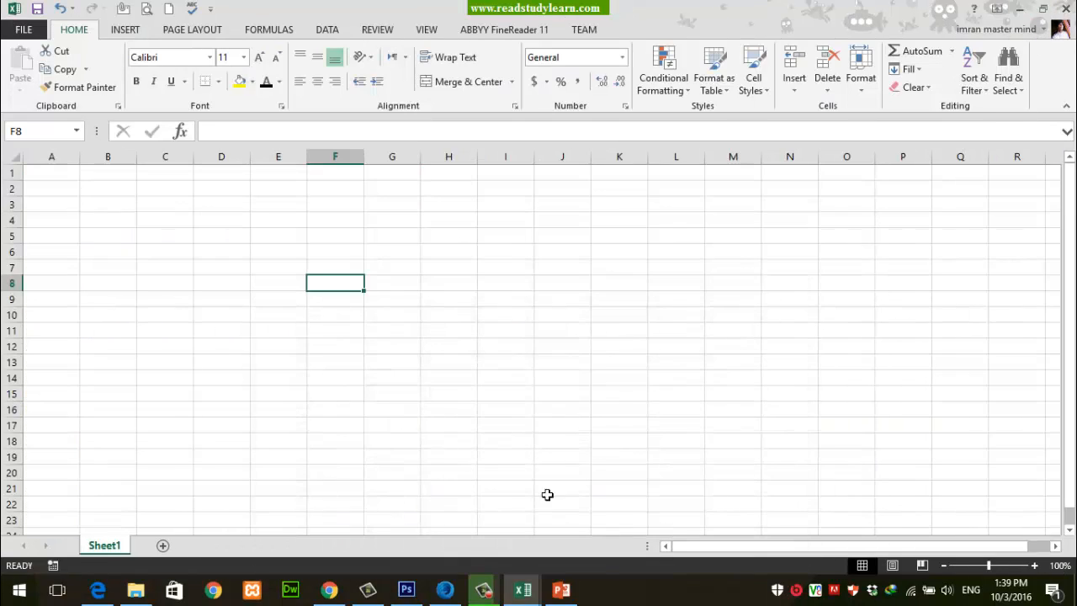
pyautogui.click(1024, 7)
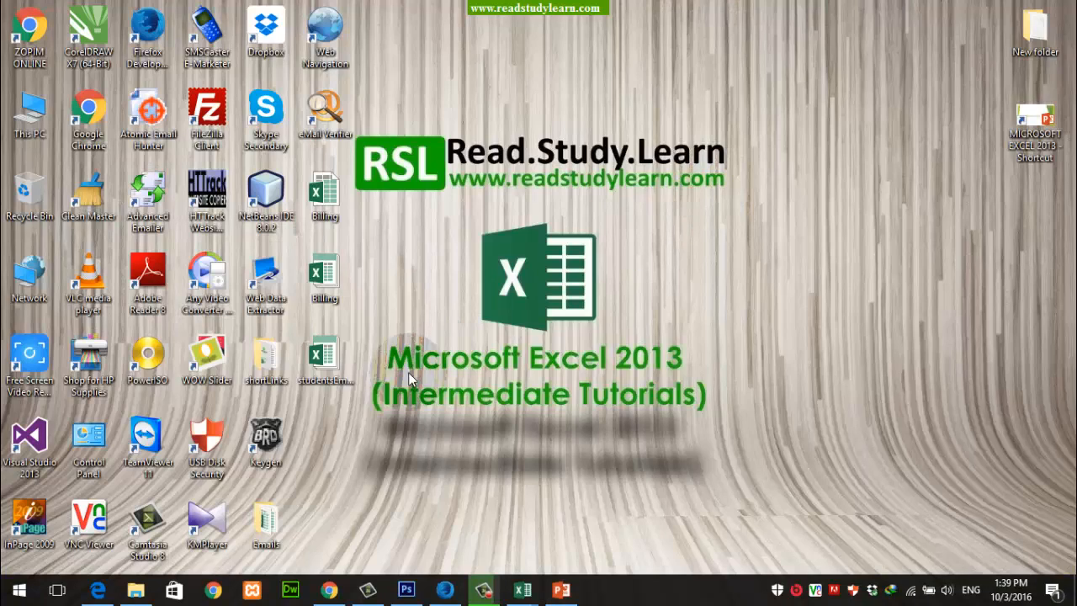
pyautogui.click(331, 377)
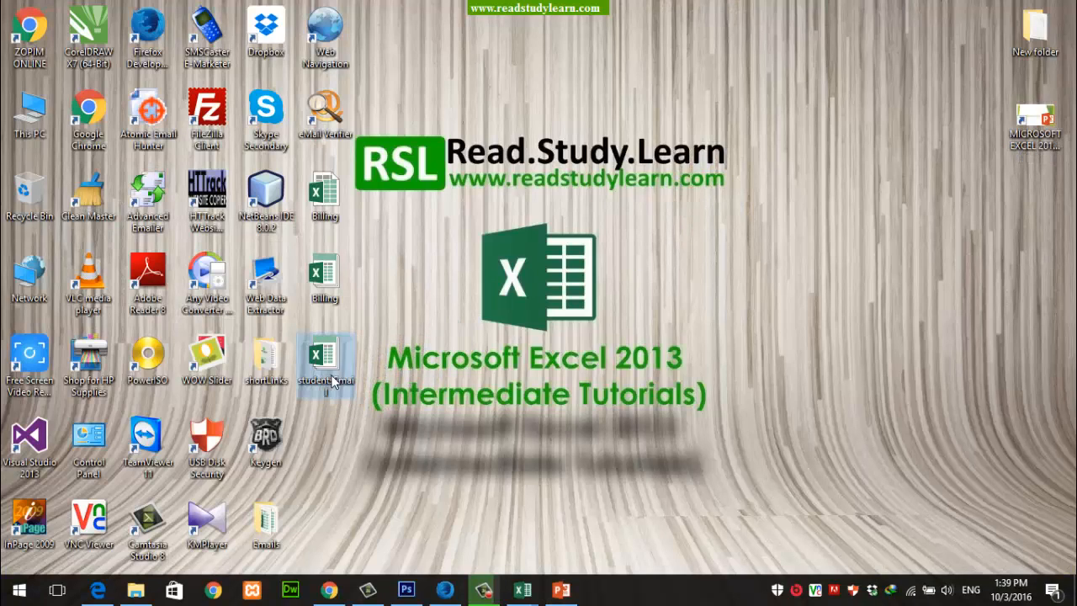
pyautogui.click(406, 480)
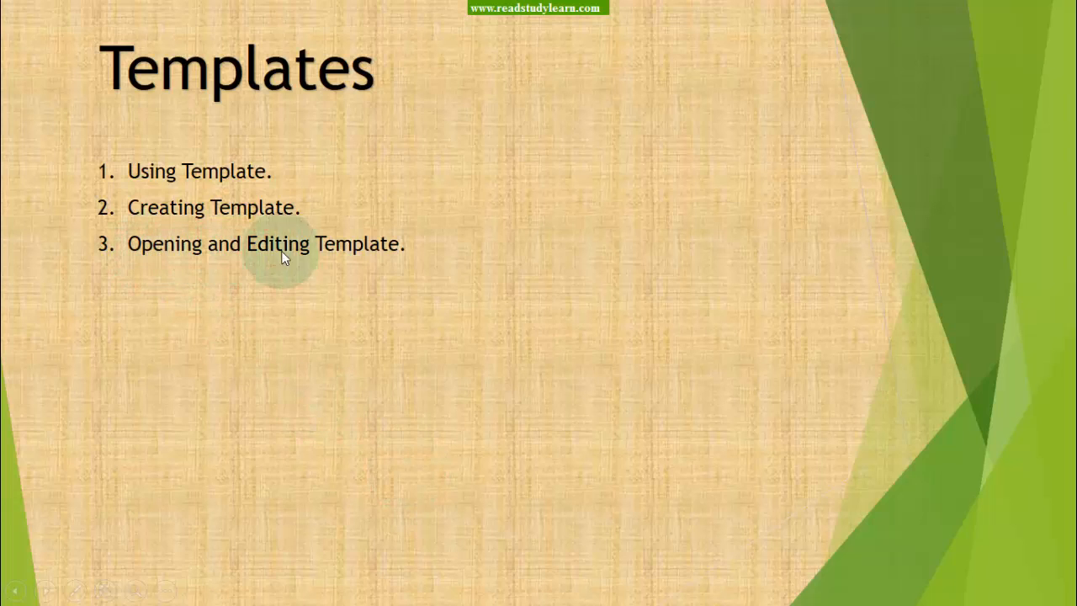
pyautogui.rightClick(826, 200)
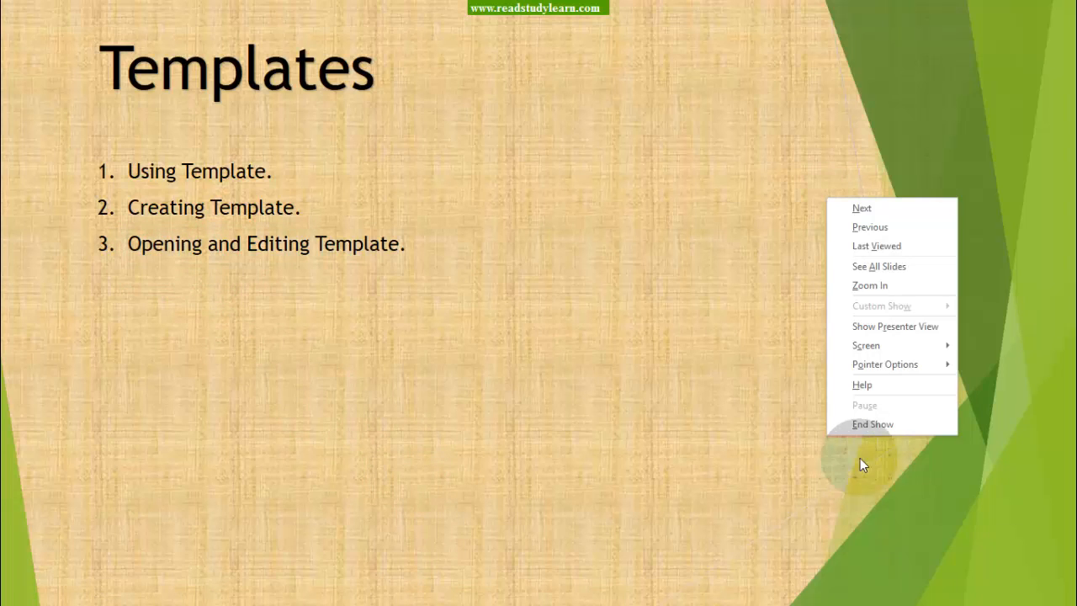
pyautogui.click(872, 424)
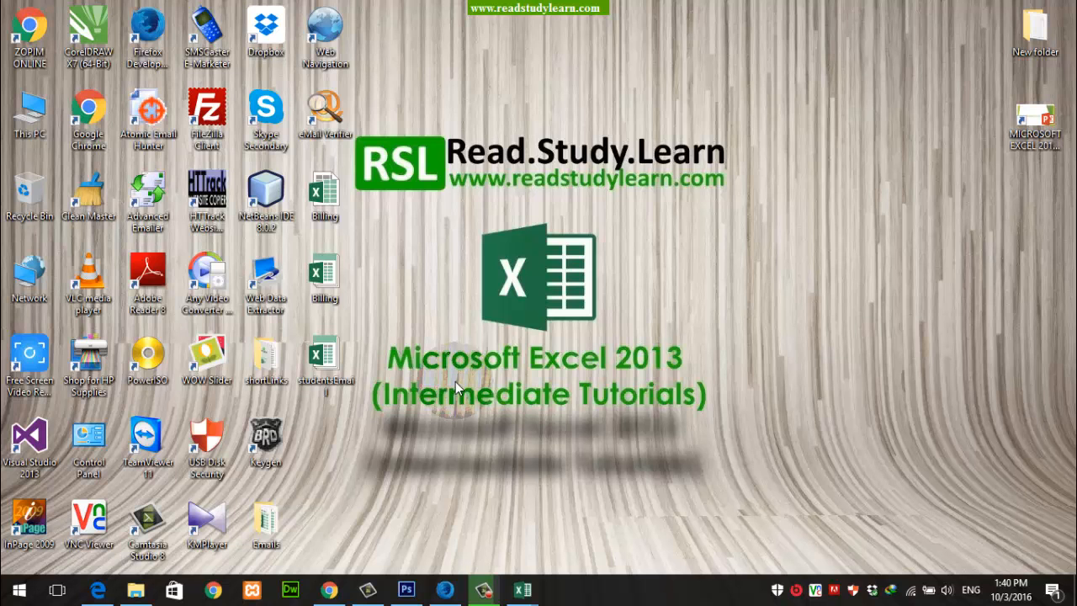
# Step: Open the regular Billing workbook from the desktop to view it, and close it without saving
pyautogui.click(320, 196)
pyautogui.doubleClick(321, 196)
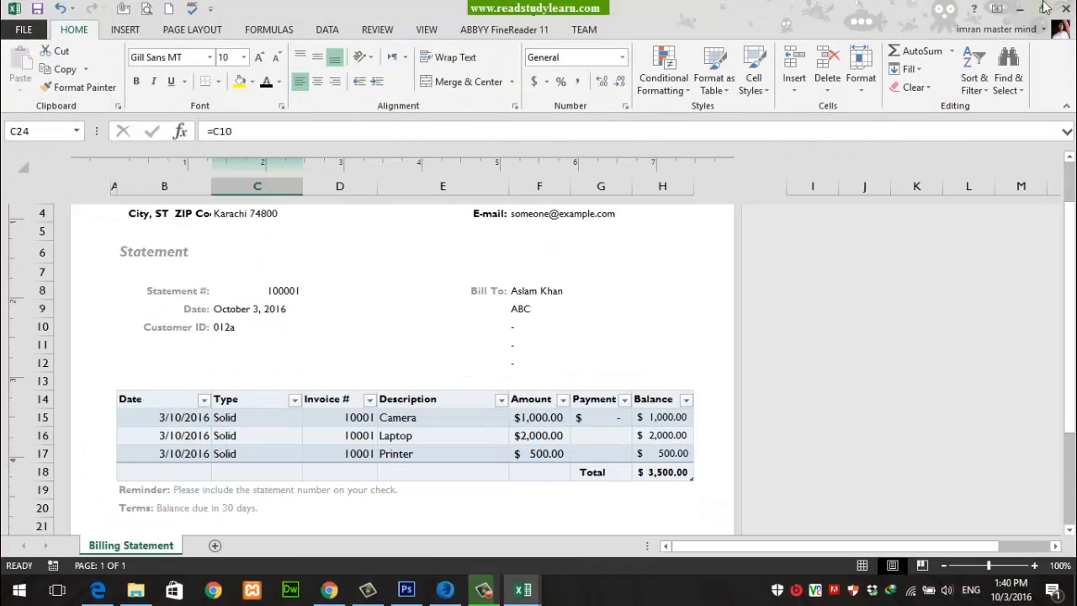
pyautogui.click(1065, 8)
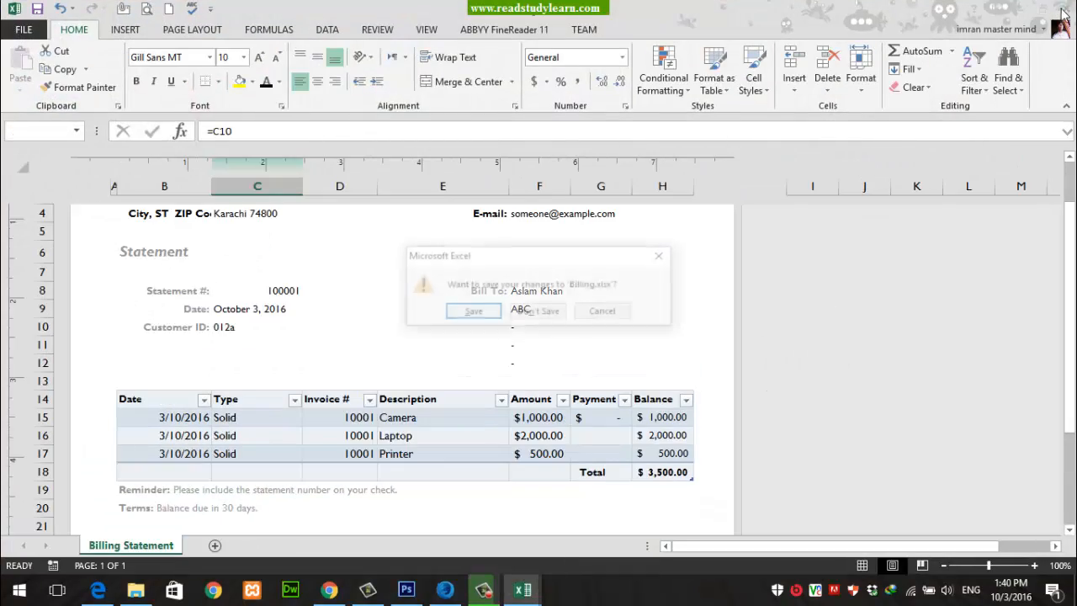
pyautogui.click(538, 311)
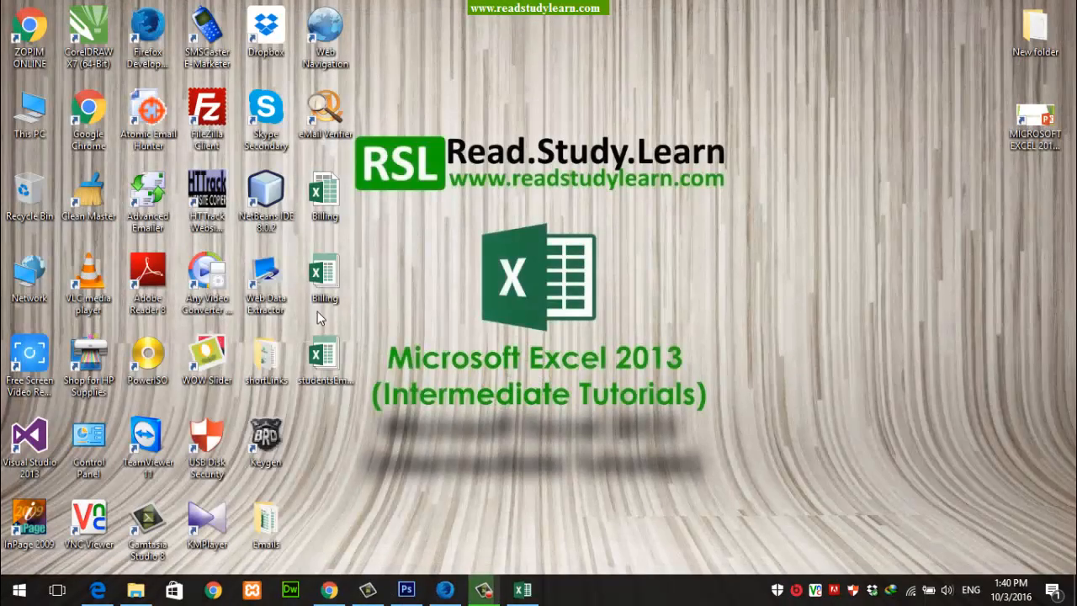
# Step: Open the Billing template from the desktop to view the new workbook it generates, and close that without saving
pyautogui.doubleClick(320, 292)
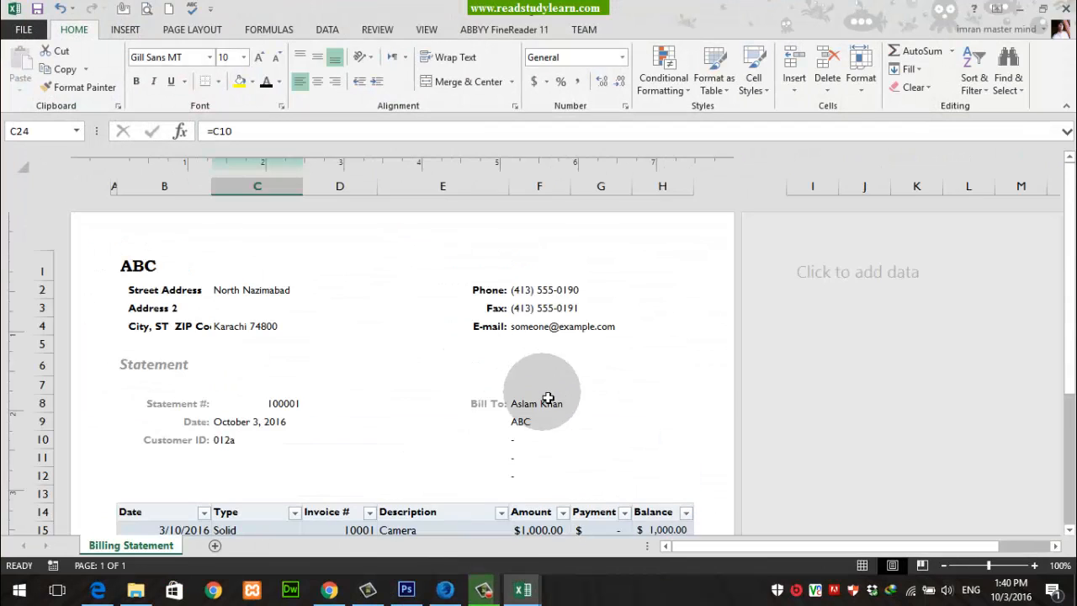
pyautogui.click(1065, 8)
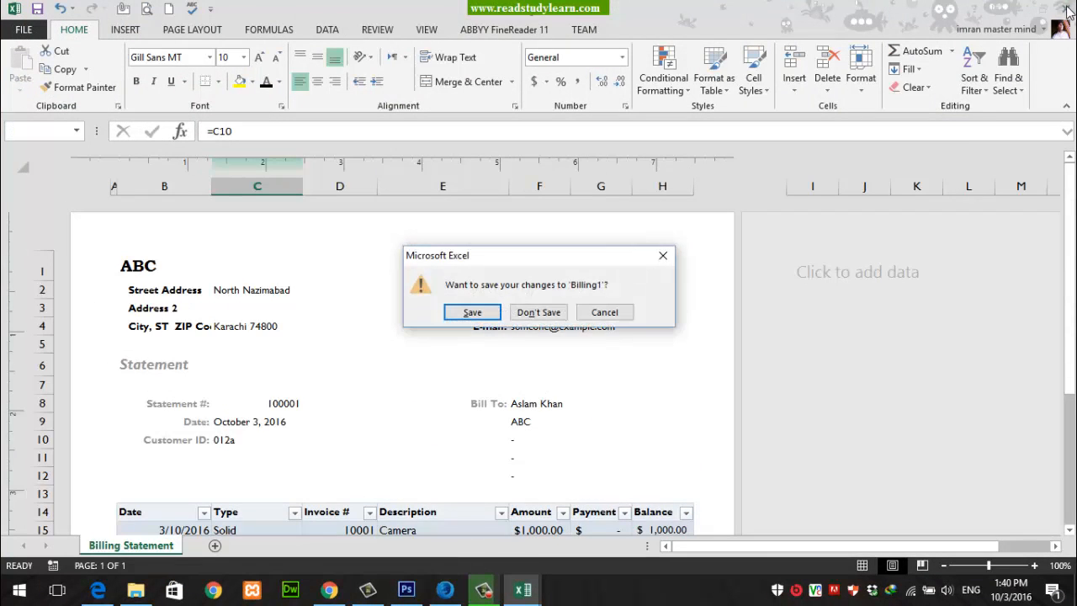
pyautogui.click(538, 310)
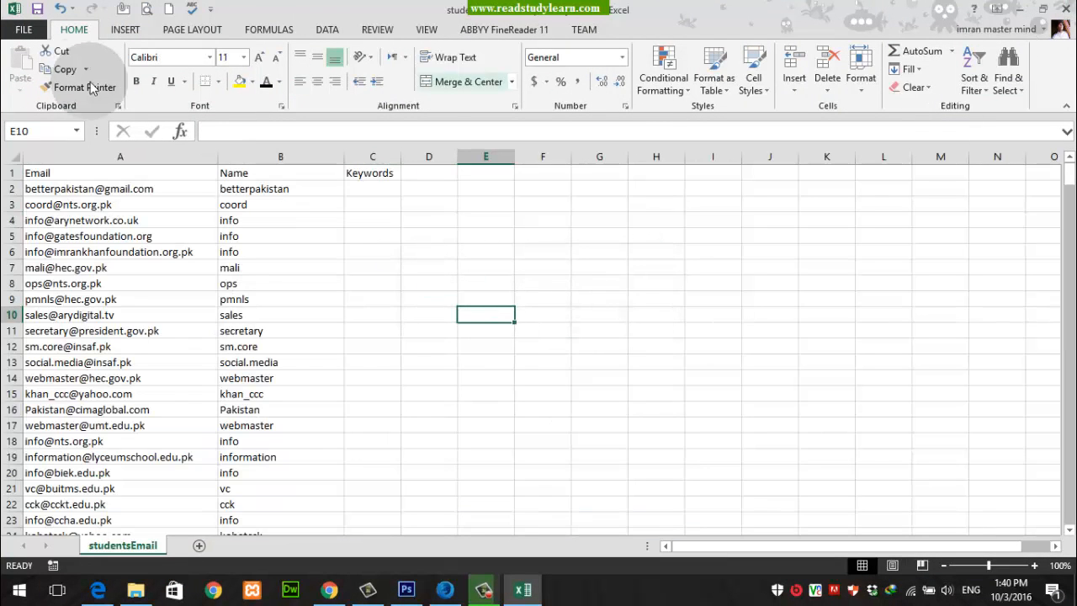
# Step: Close the studentsEmail file and browse to the Desktop folder for a file to open from within Excel
pyautogui.hotkey('ctrl', 'w')
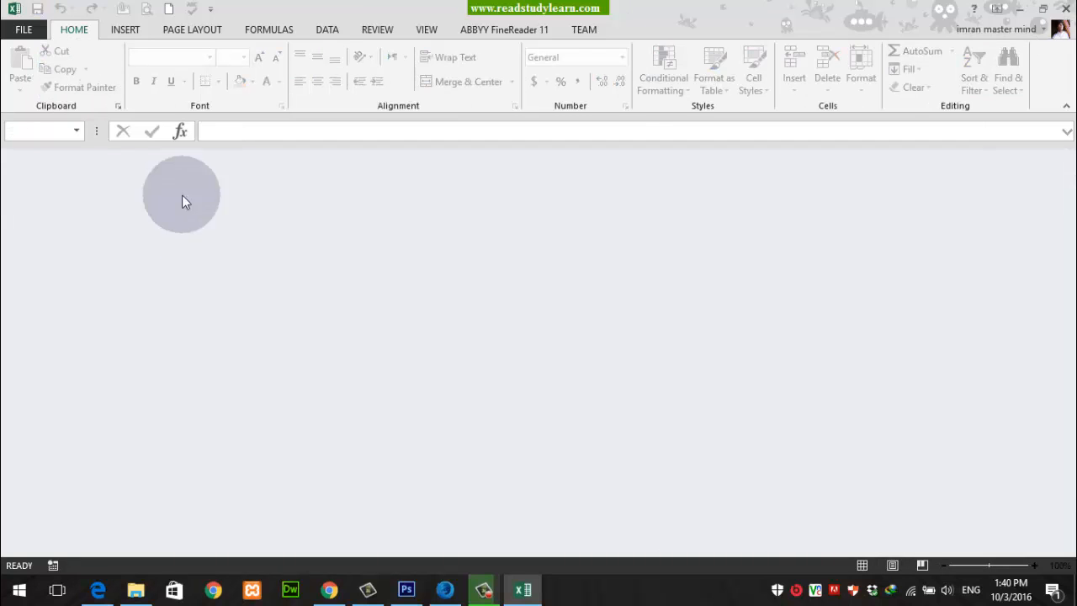
pyautogui.click(30, 26)
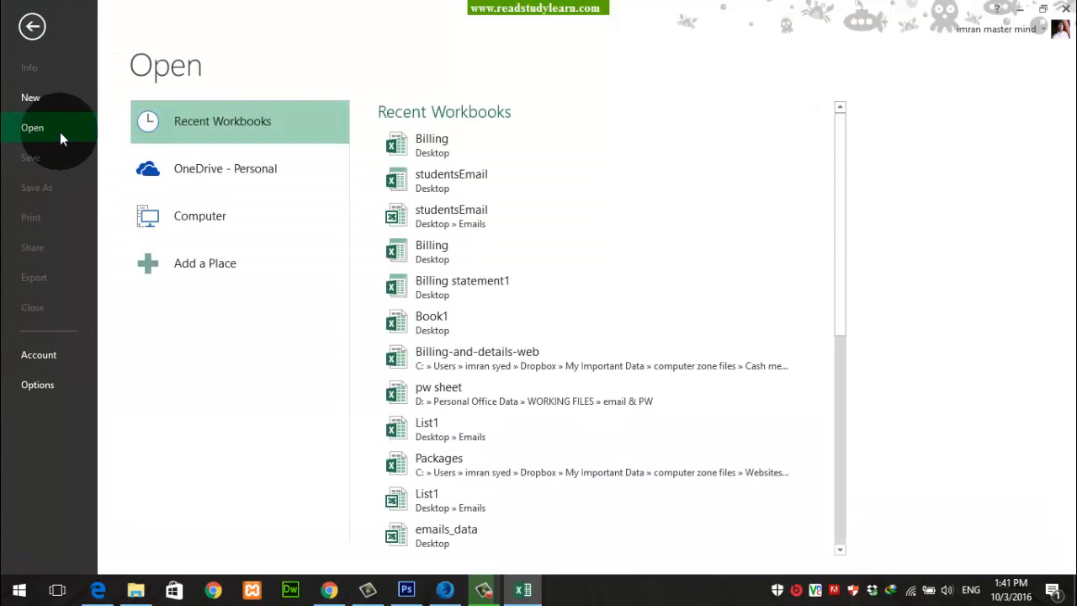
pyautogui.click(180, 223)
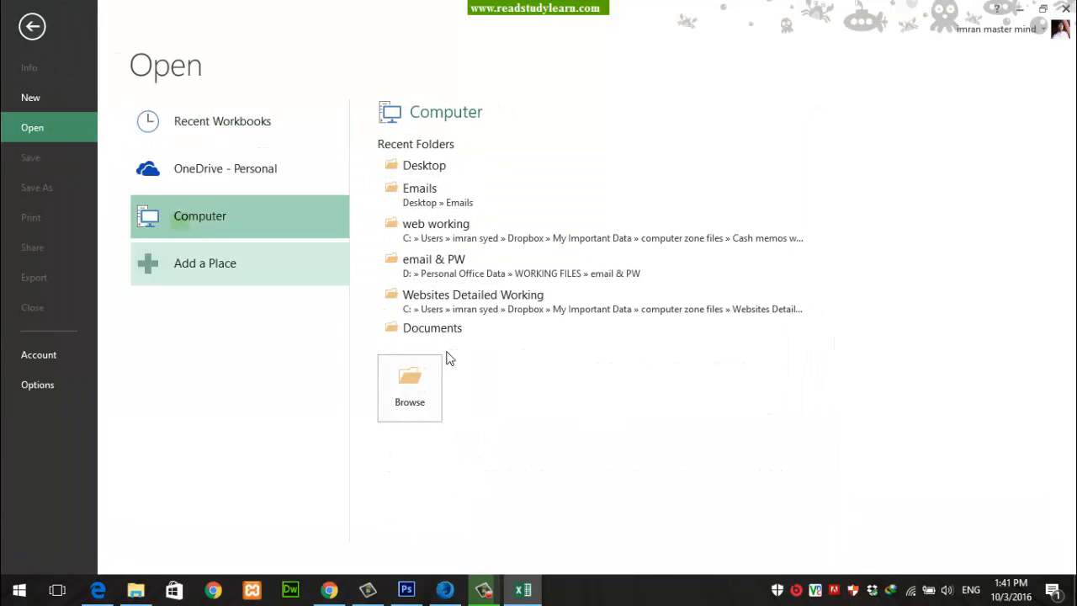
pyautogui.click(412, 389)
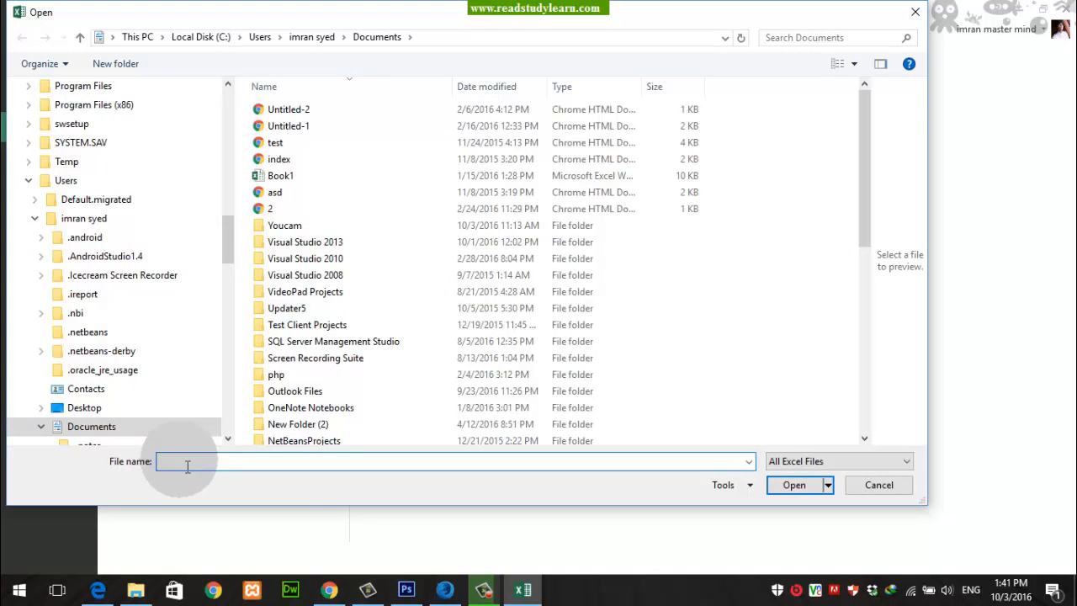
pyautogui.moveTo(229, 241); pyautogui.dragTo(221, 109)
pyautogui.click(58, 112)
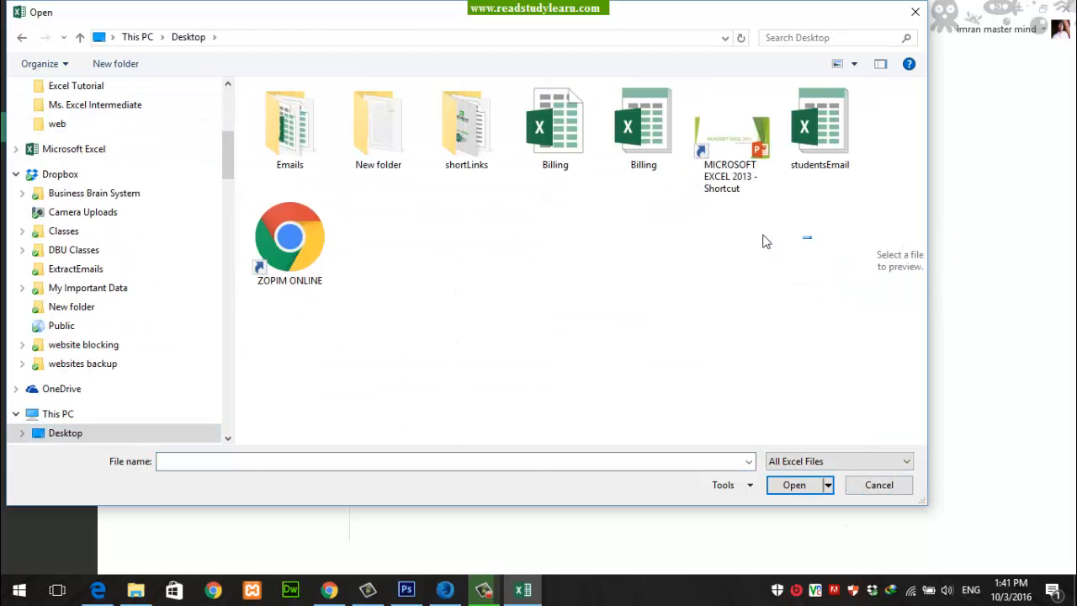
pyautogui.moveTo(808, 241); pyautogui.dragTo(251, 143)
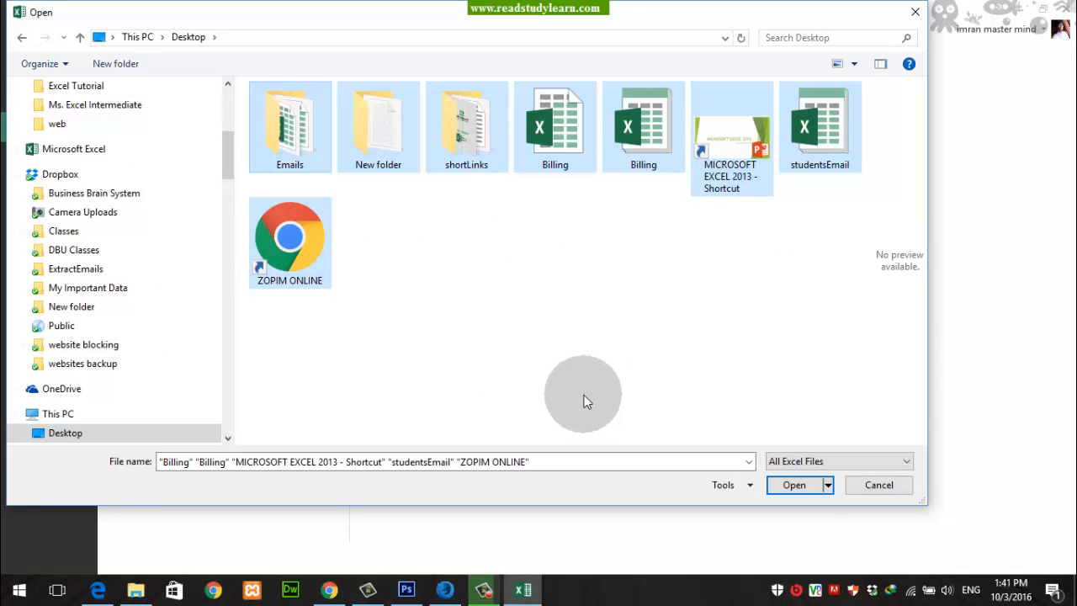
pyautogui.click(625, 373)
pyautogui.moveTo(543, 197); pyautogui.dragTo(663, 121)
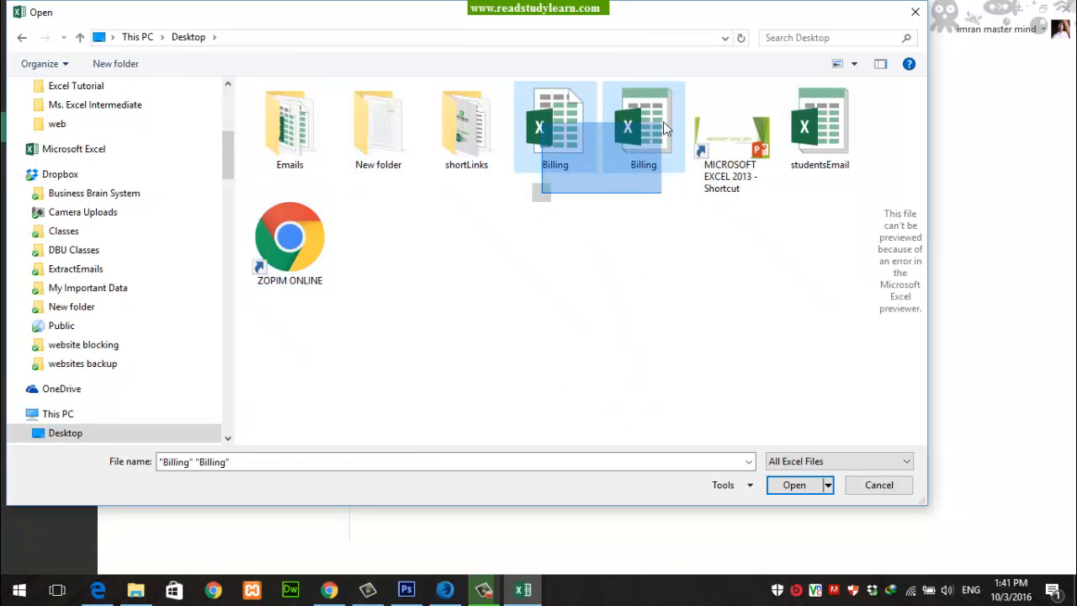
pyautogui.click(808, 141)
pyautogui.click(594, 380)
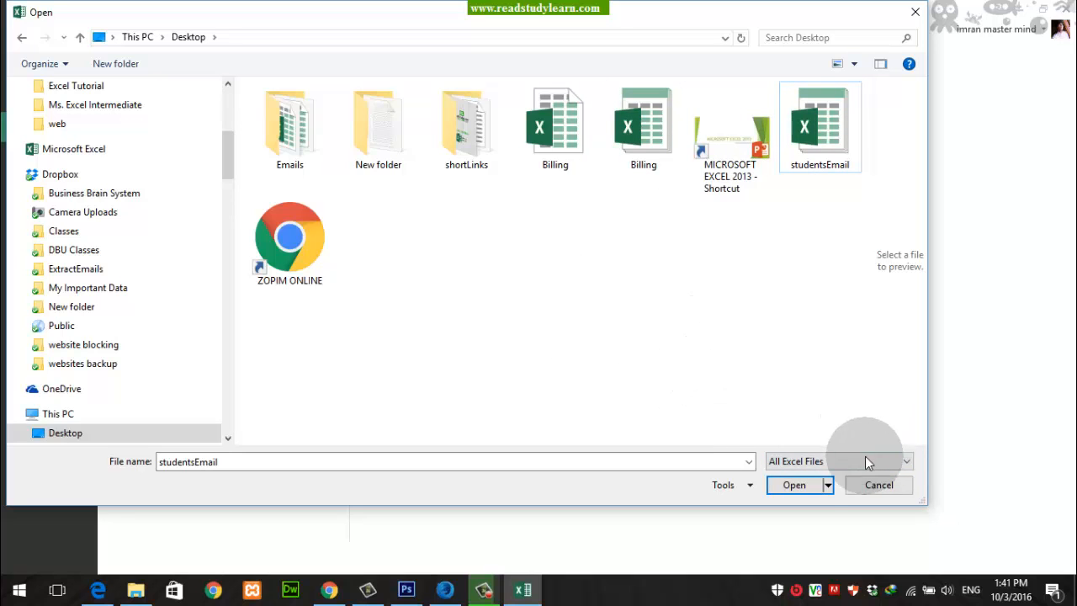
# Step: Filter the Desktop files to the Templates type and open the Billing template for editing
pyautogui.click(906, 461)
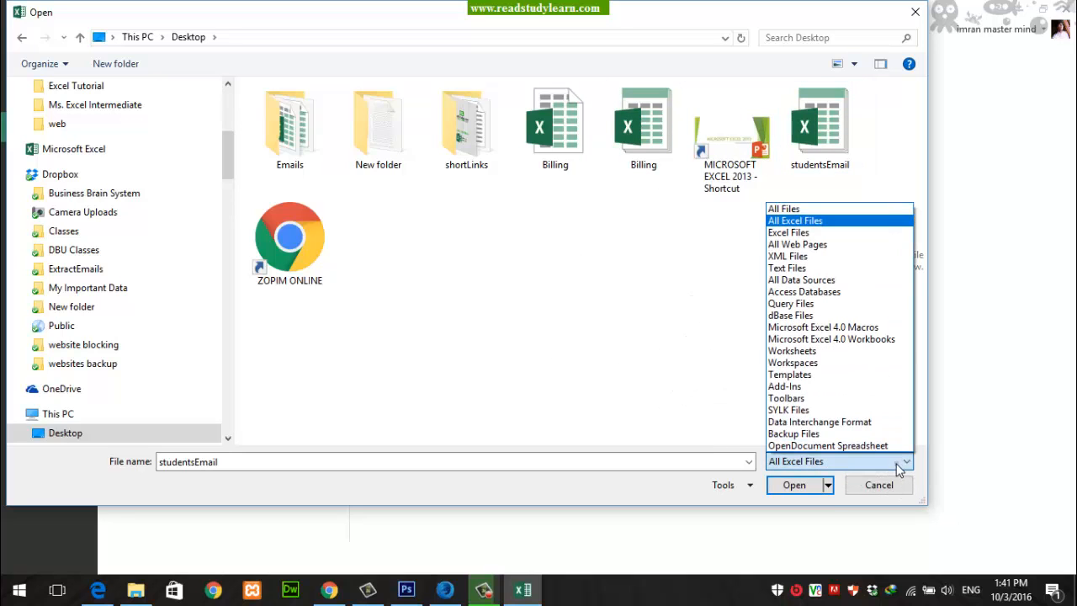
pyautogui.click(795, 375)
pyautogui.click(553, 135)
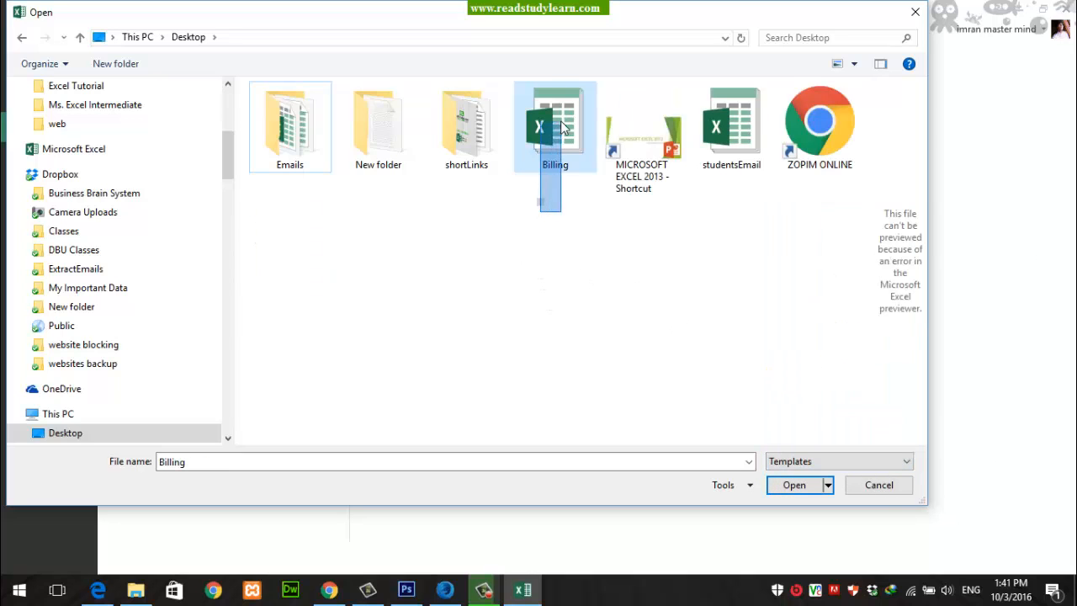
pyautogui.click(731, 135)
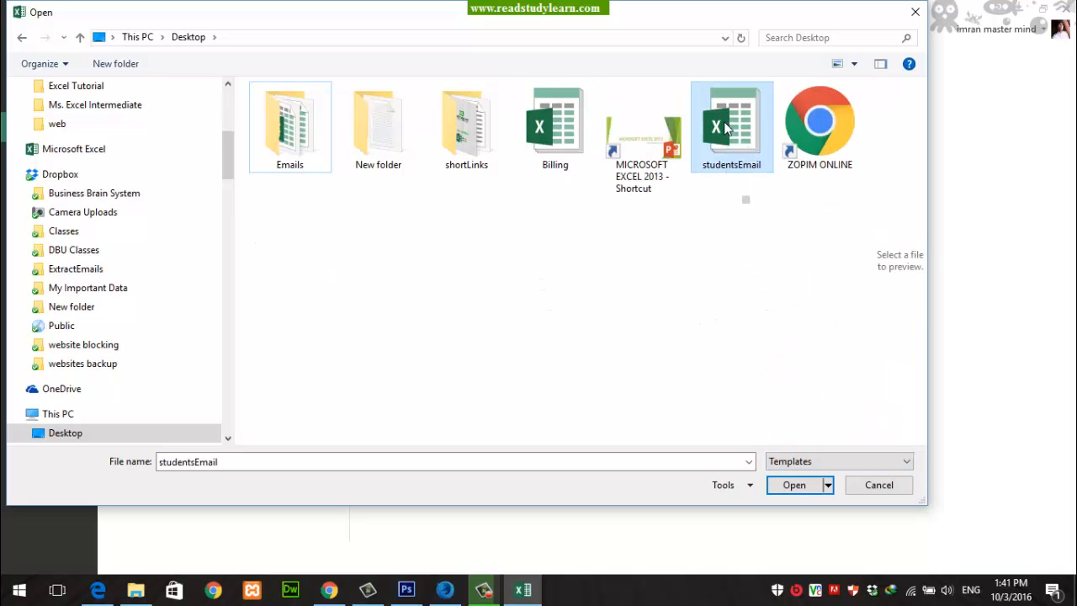
pyautogui.doubleClick(551, 122)
pyautogui.scroll(-5, 500, 331)
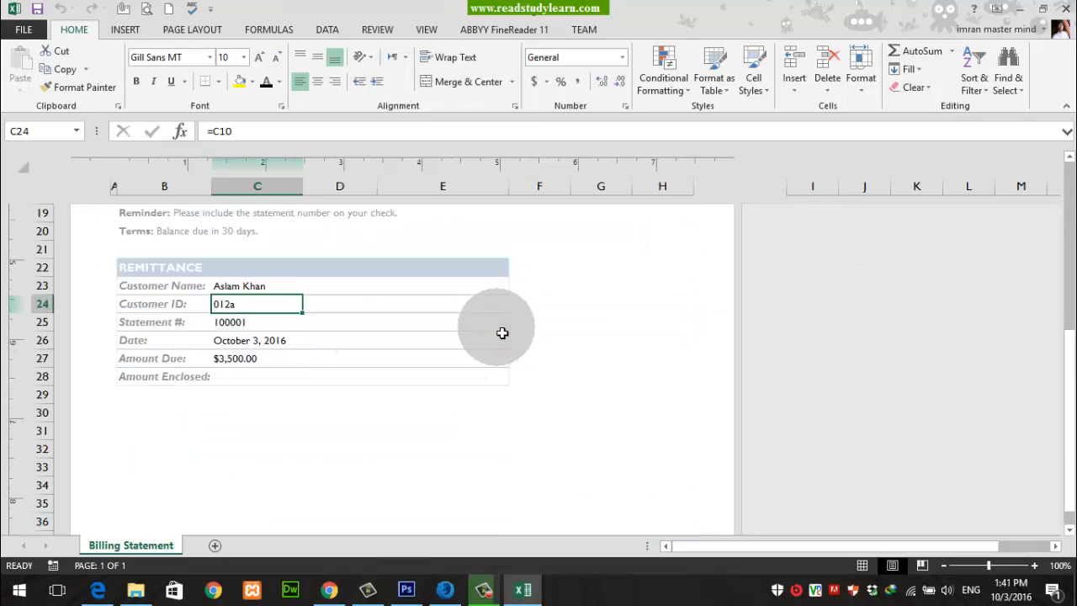
# Step: Add a new blank row below the Printer entry in the billing statement table, select its cells, and close the Billing template
pyautogui.scroll(2, 499, 331)
pyautogui.click(468, 281)
pyautogui.click(536, 285)
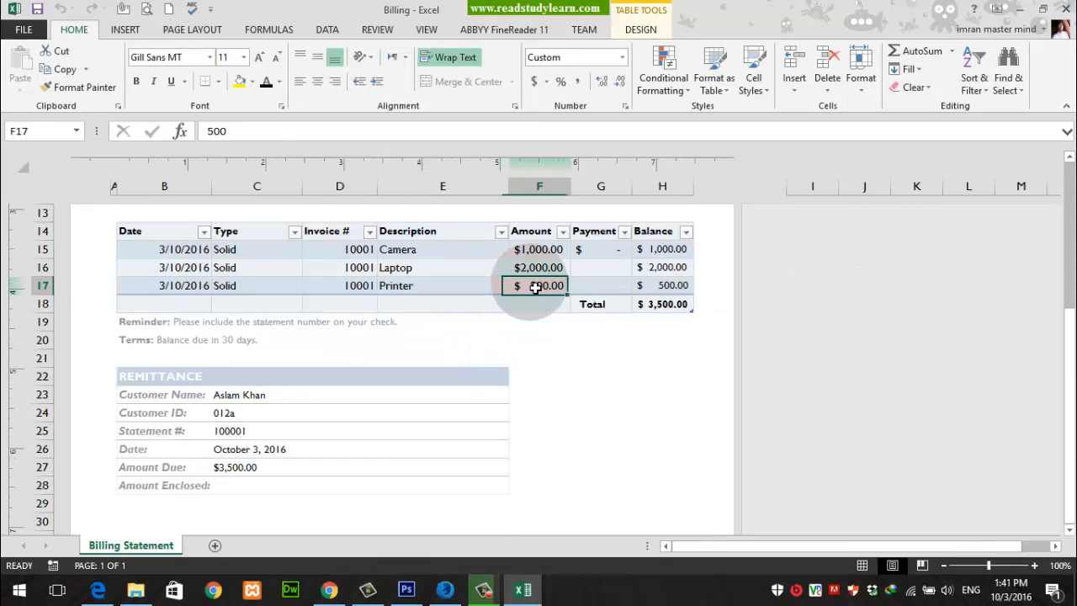
pyautogui.press('Tab')
pyautogui.press('Tab')
pyautogui.press('Tab')
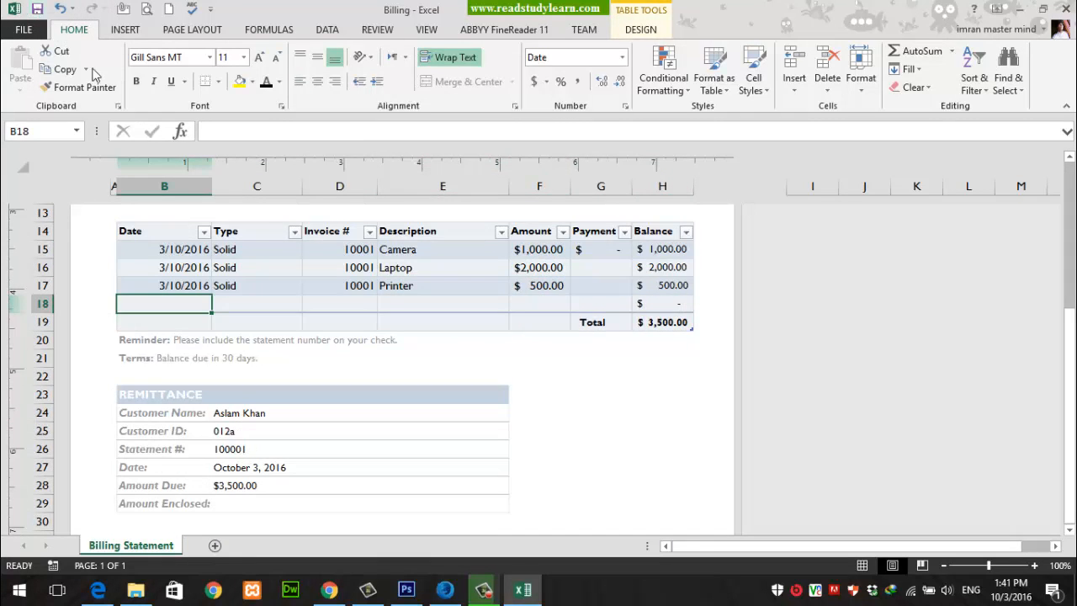
pyautogui.moveTo(193, 304); pyautogui.dragTo(682, 305)
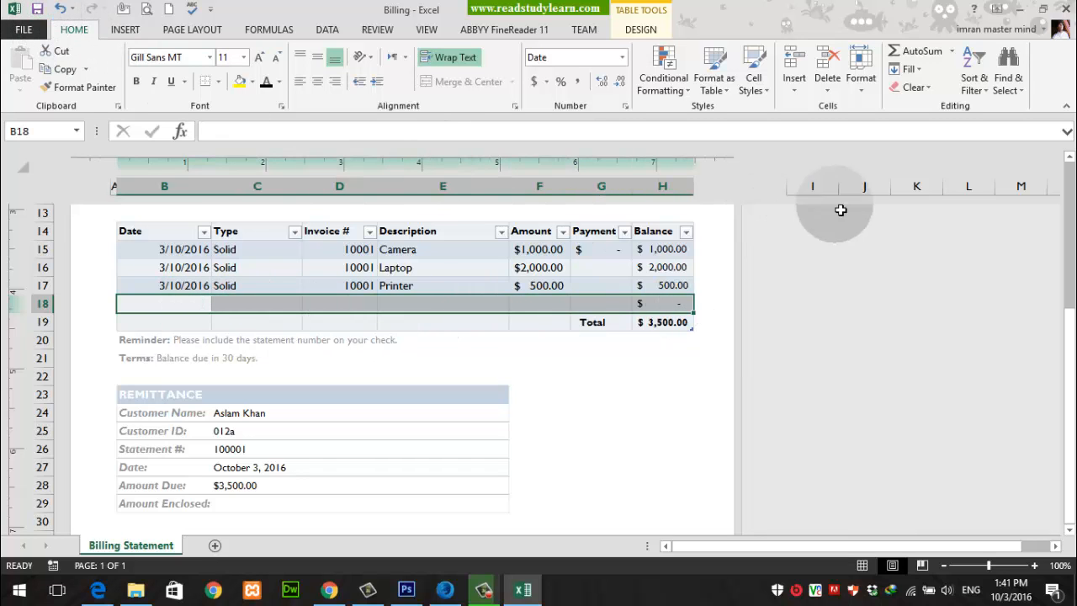
pyautogui.click(1063, 11)
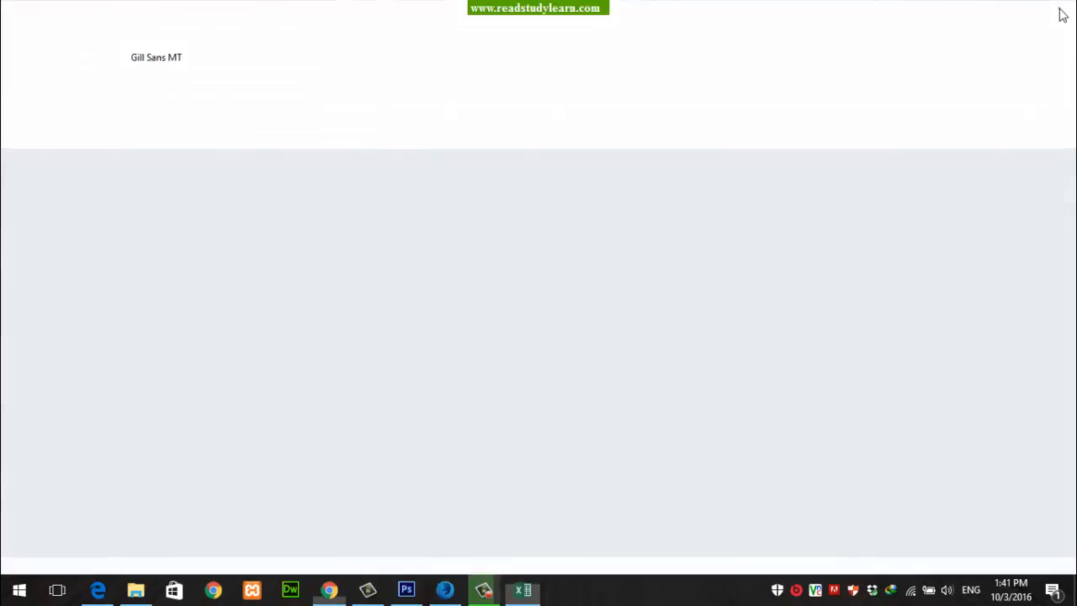
# Step: Permanently delete the lower of the two Billing files and the studentsEmail file from the desktop
pyautogui.moveTo(407, 258); pyautogui.dragTo(338, 414)
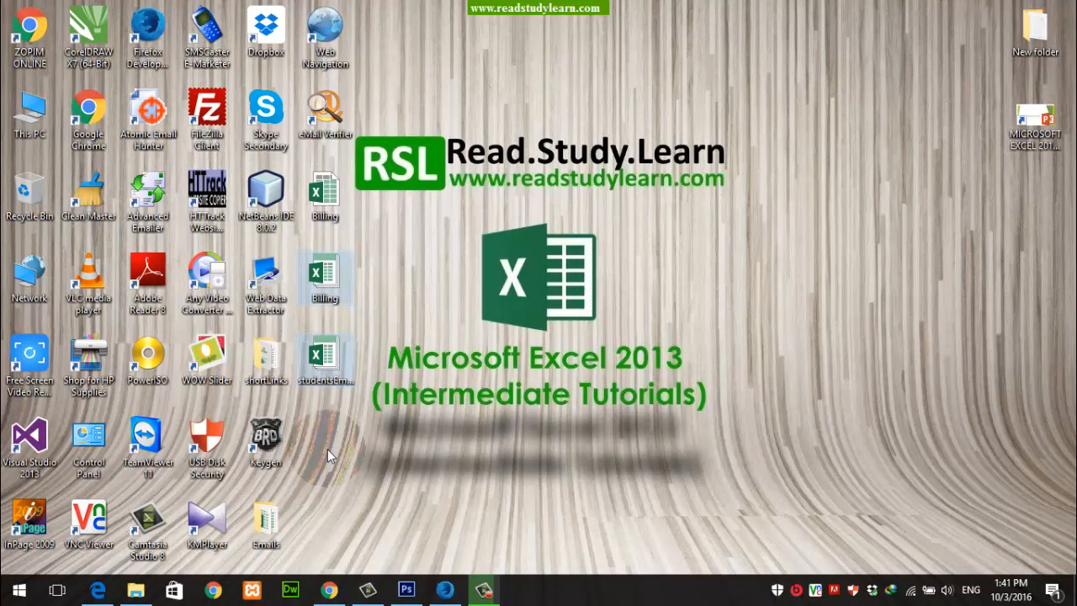
pyautogui.hotkey('shift', 'Delete')
pyautogui.press('Return')
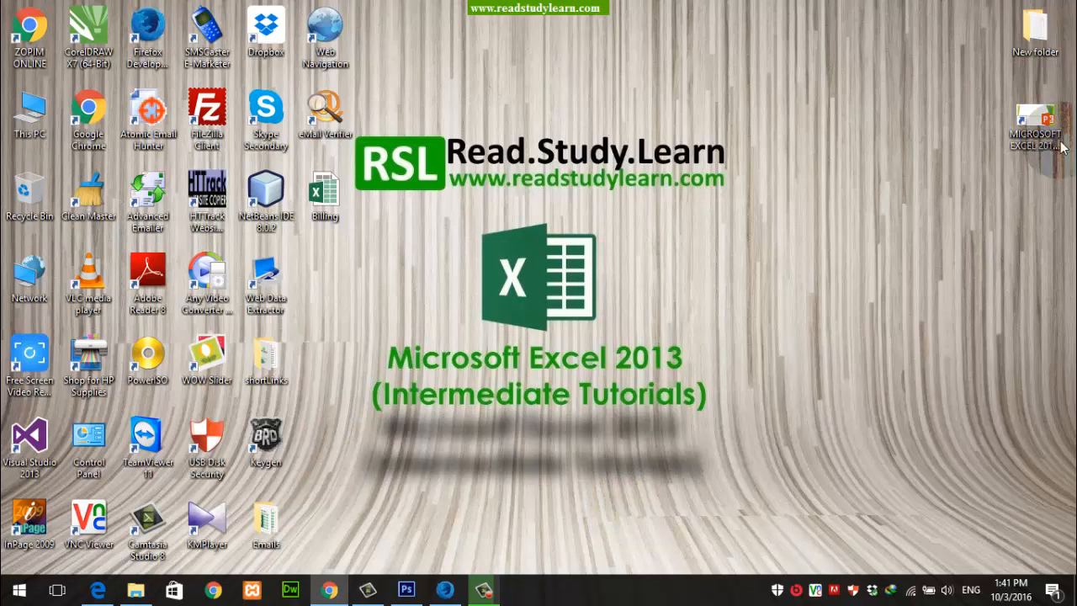
# Step: Start the MICROSOFT EXCEL 2013 presentation on the desktop directly as a slide show
pyautogui.rightClick(1033, 119)
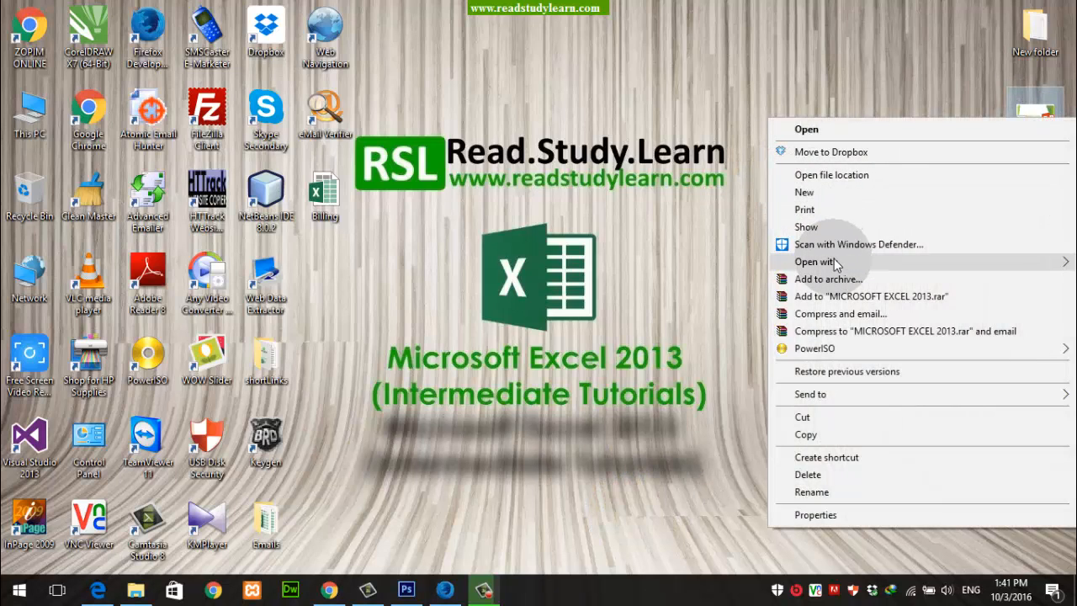
pyautogui.moveTo(837, 265)
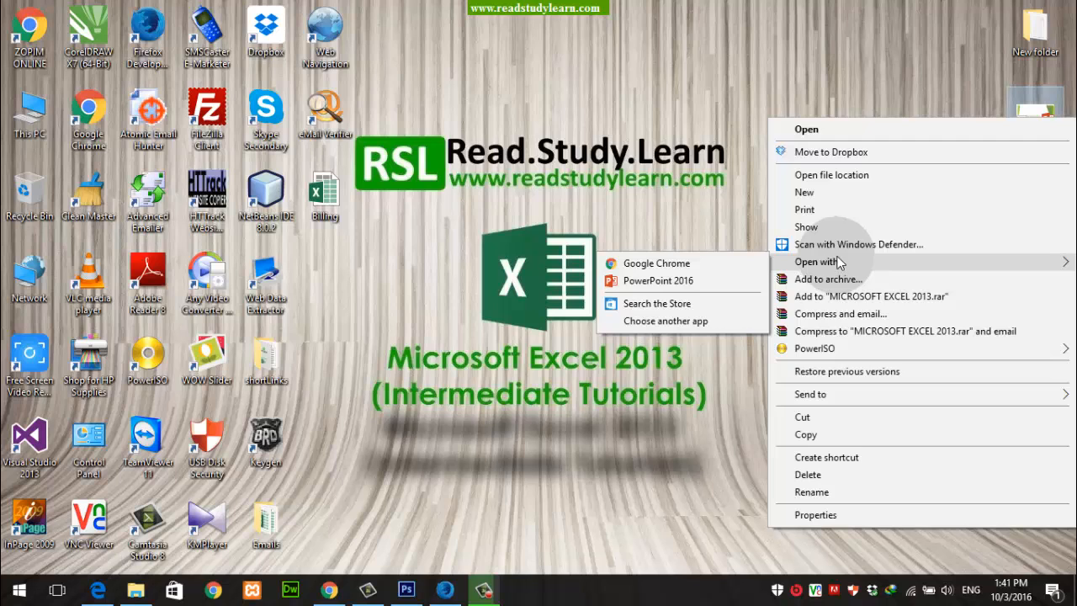
pyautogui.click(837, 227)
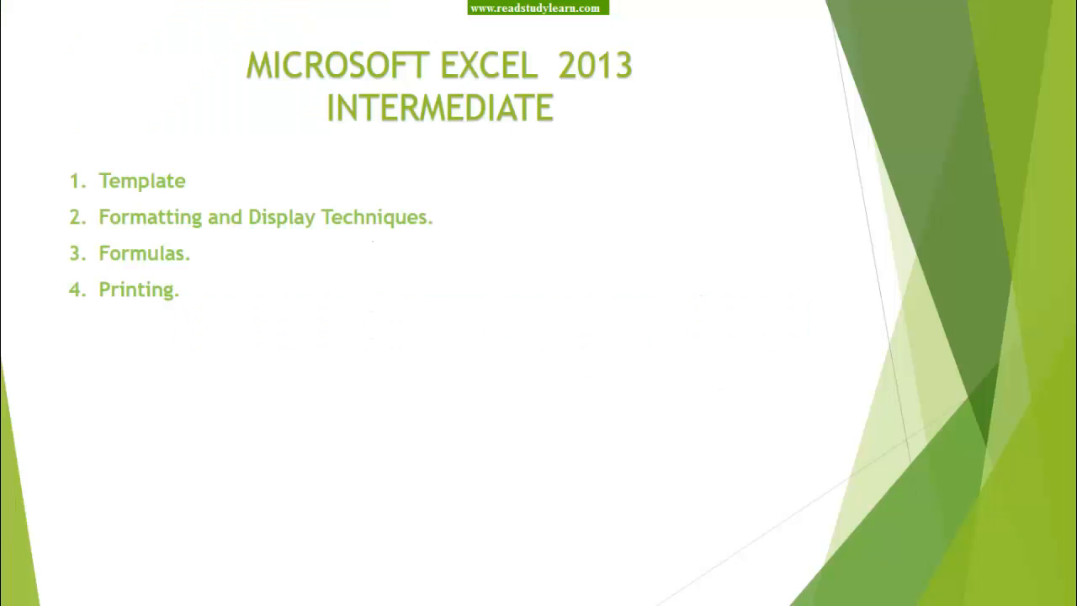